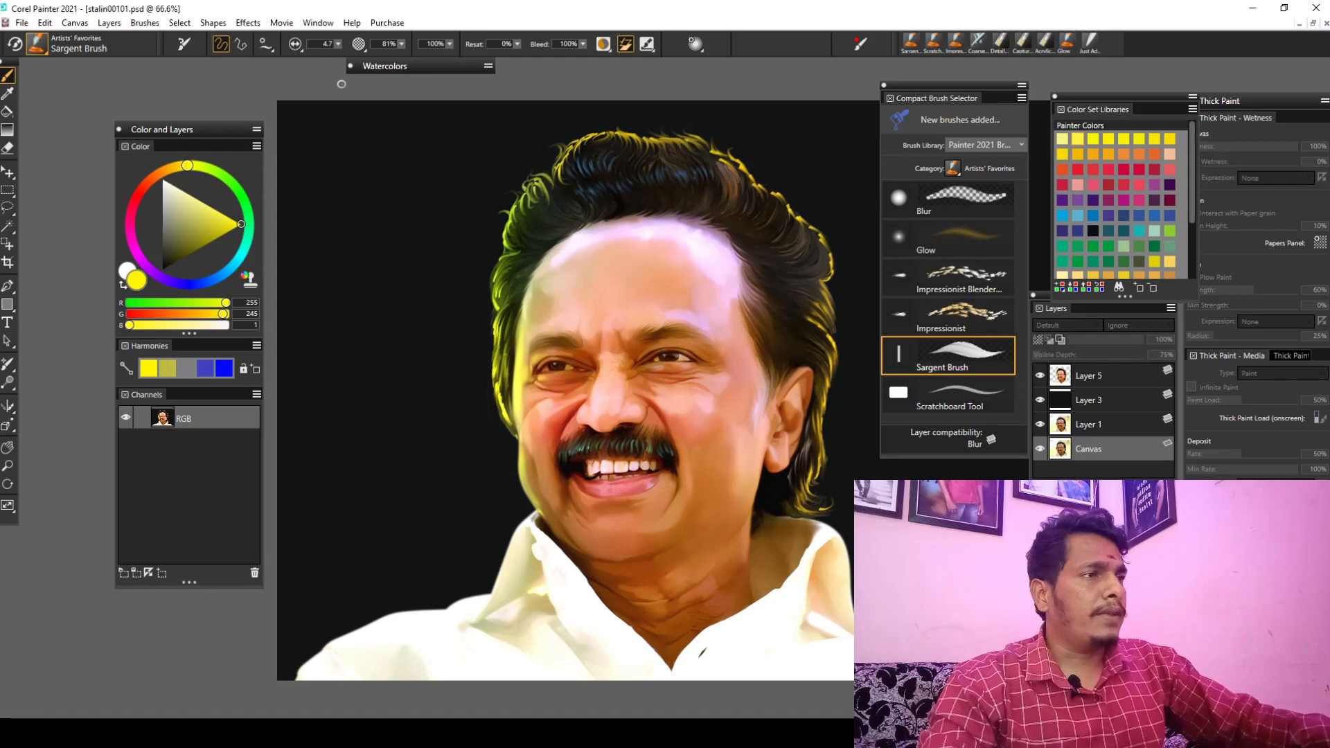
Look through the brush categories, the Artists' Favorites brushes and the list of available brush libraries
{"action": "left_click", "coordinate": [33, 47]}
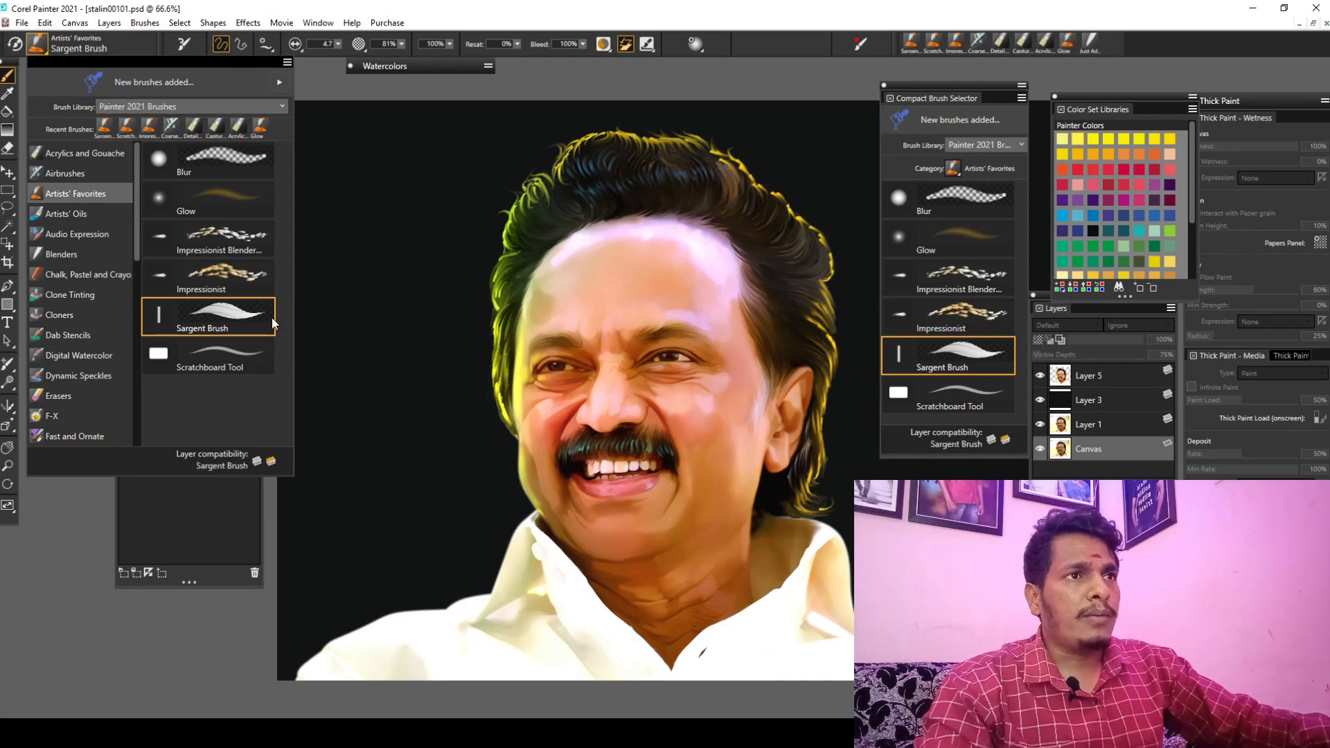
{"action": "mouse_move", "coordinate": [137, 172]}
{"action": "left_mouse_down"}
{"action": "mouse_move", "coordinate": [132, 392]}
{"action": "mouse_move", "coordinate": [139, 150]}
{"action": "left_mouse_up"}
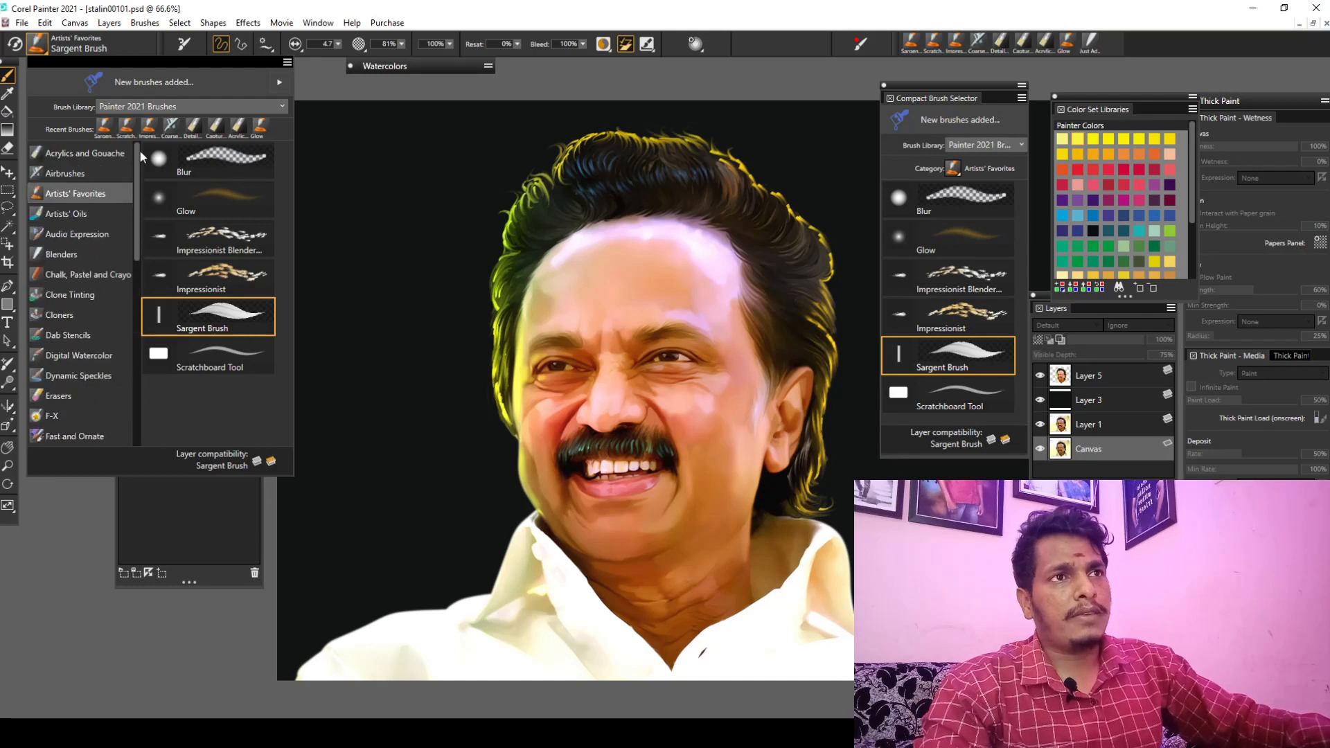
{"action": "left_click", "coordinate": [161, 106]}
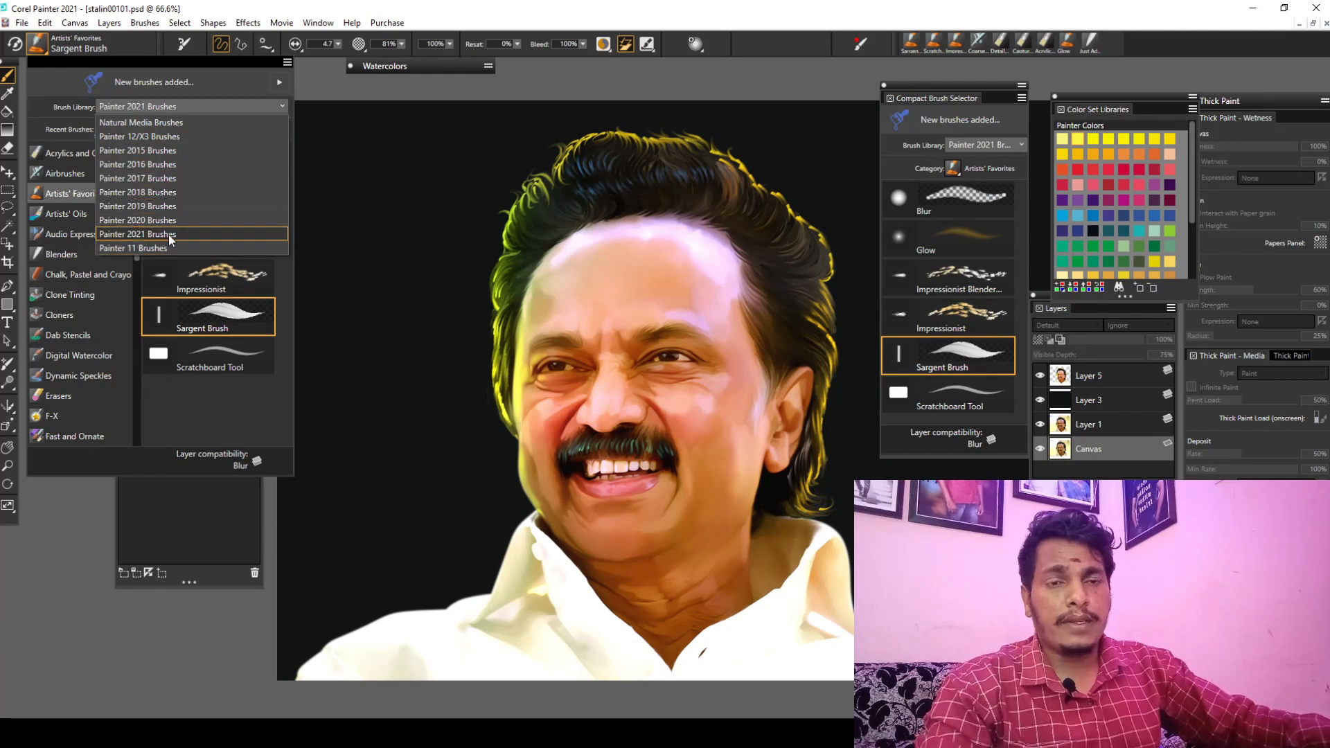
{"action": "left_click", "coordinate": [206, 400]}
{"action": "left_click", "coordinate": [40, 47]}
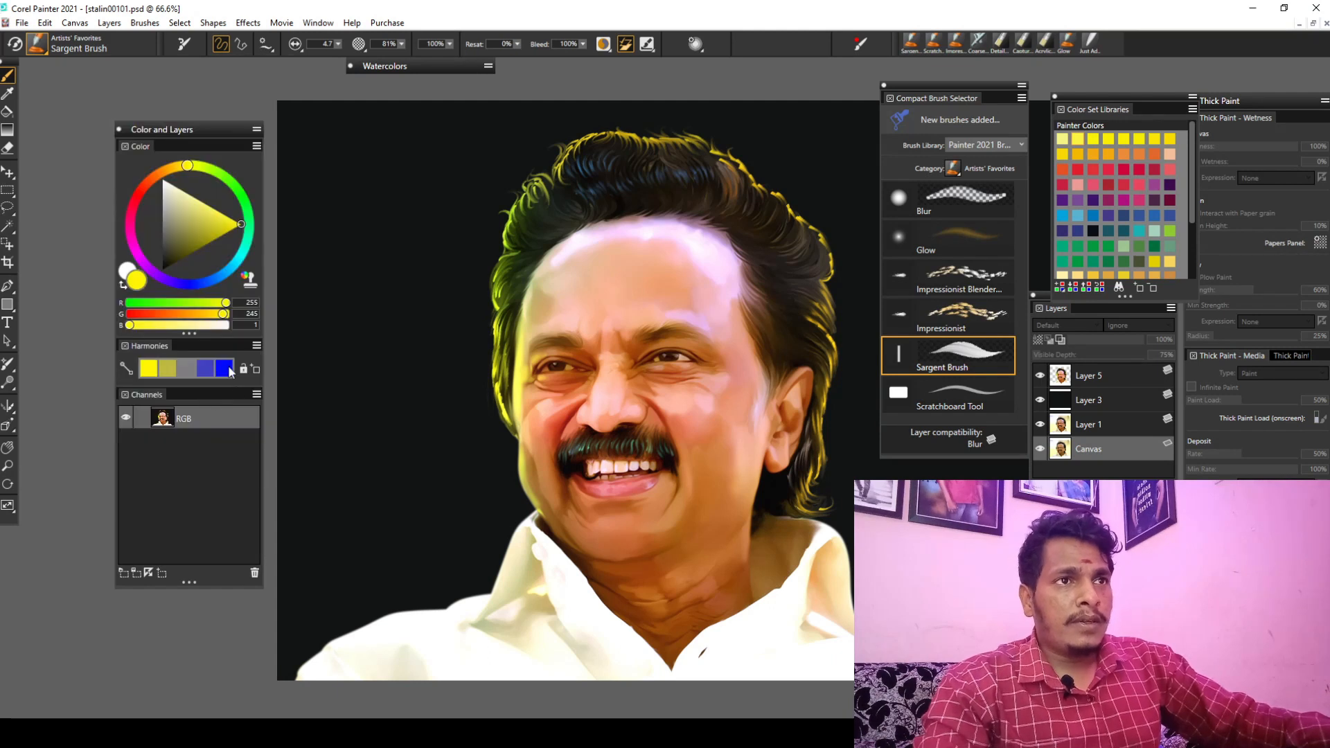
{"action": "left_click", "coordinate": [40, 47]}
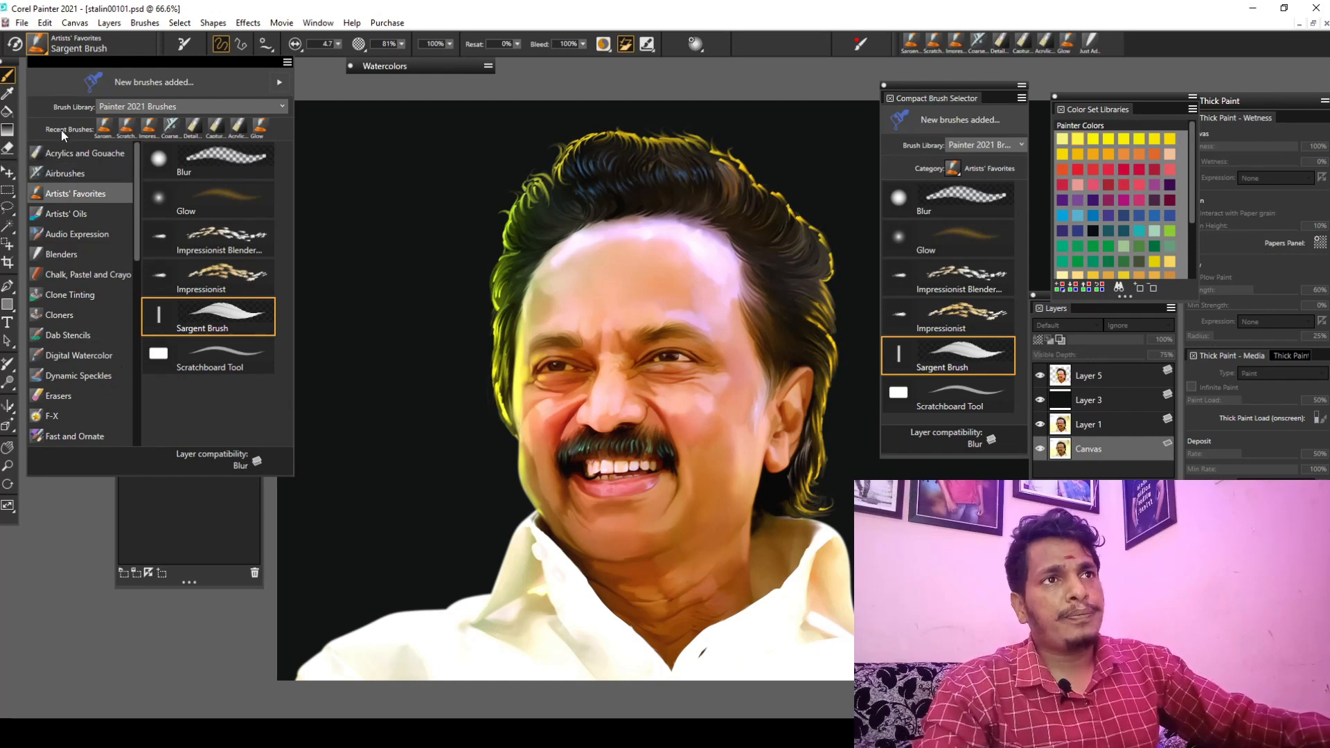
{"action": "left_click", "coordinate": [400, 85]}
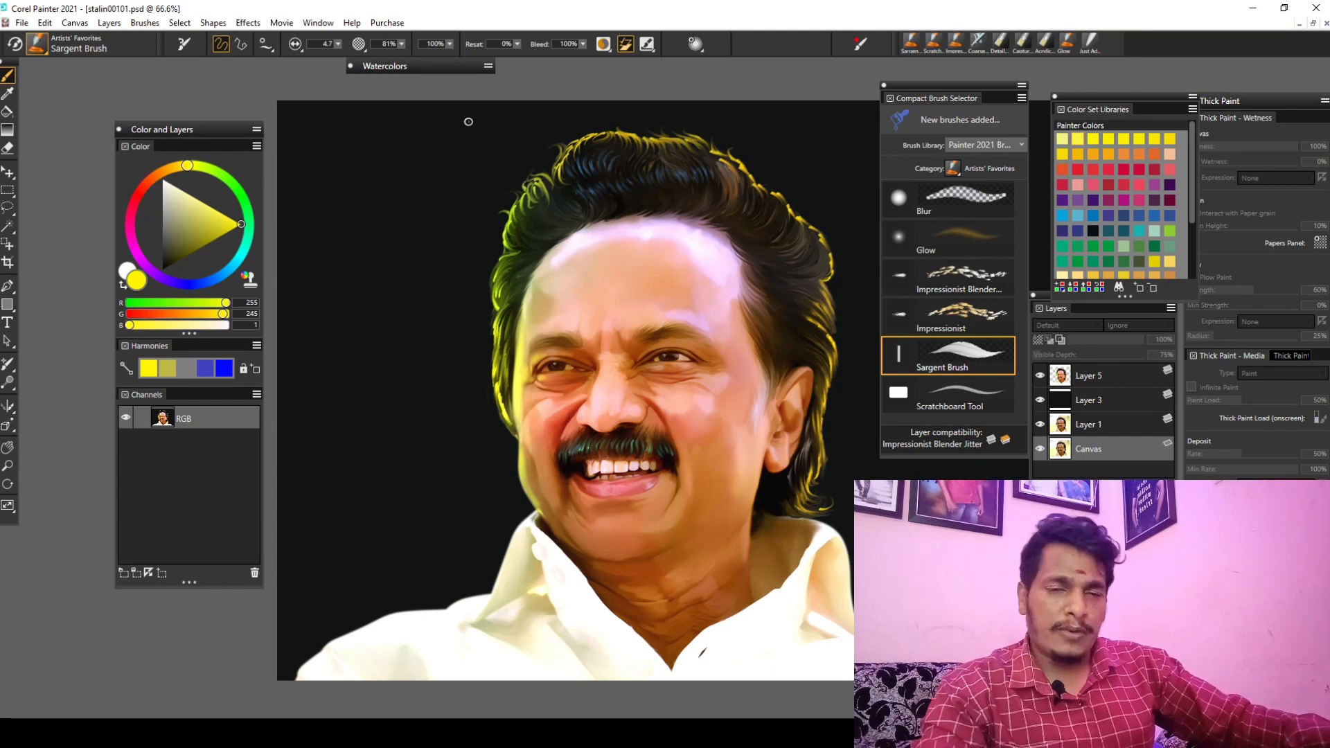
Choose the Captured Bristle brush from the Acrylics and Gouache category
{"action": "left_click", "coordinate": [38, 43]}
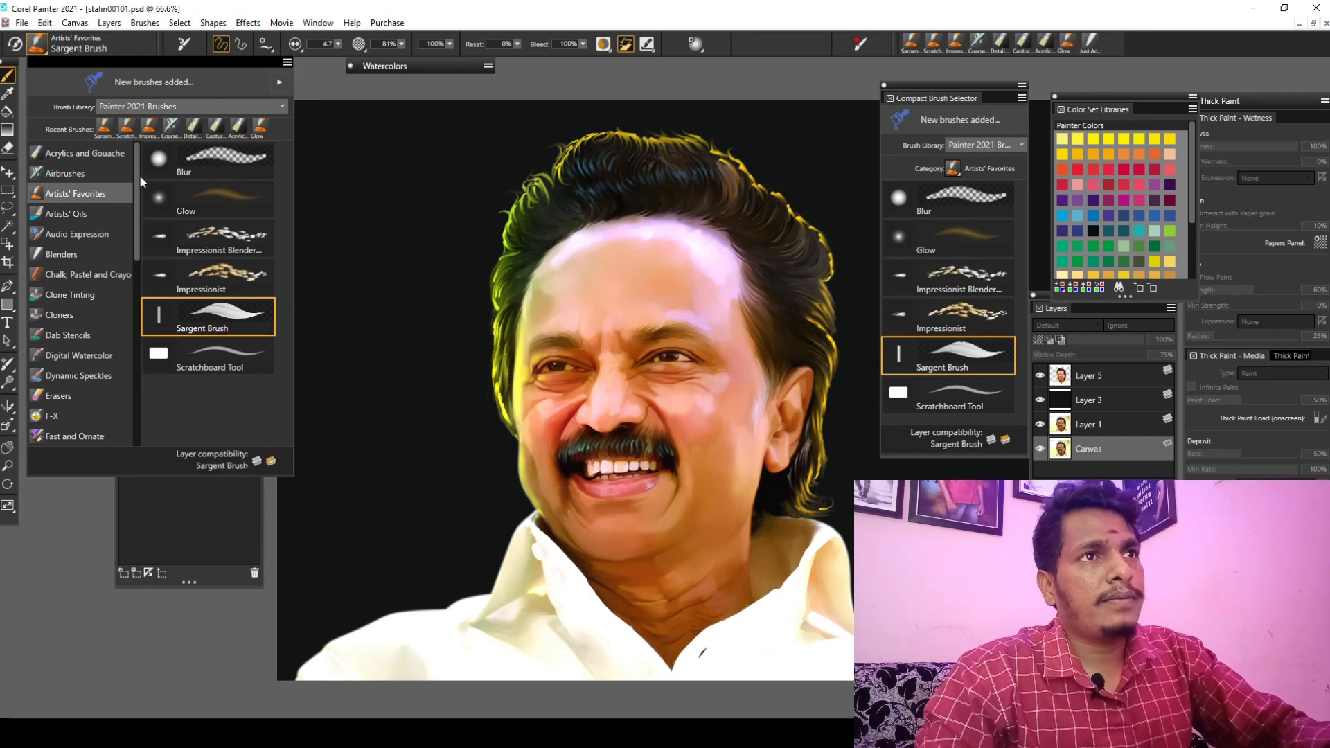
{"action": "left_click", "coordinate": [105, 154]}
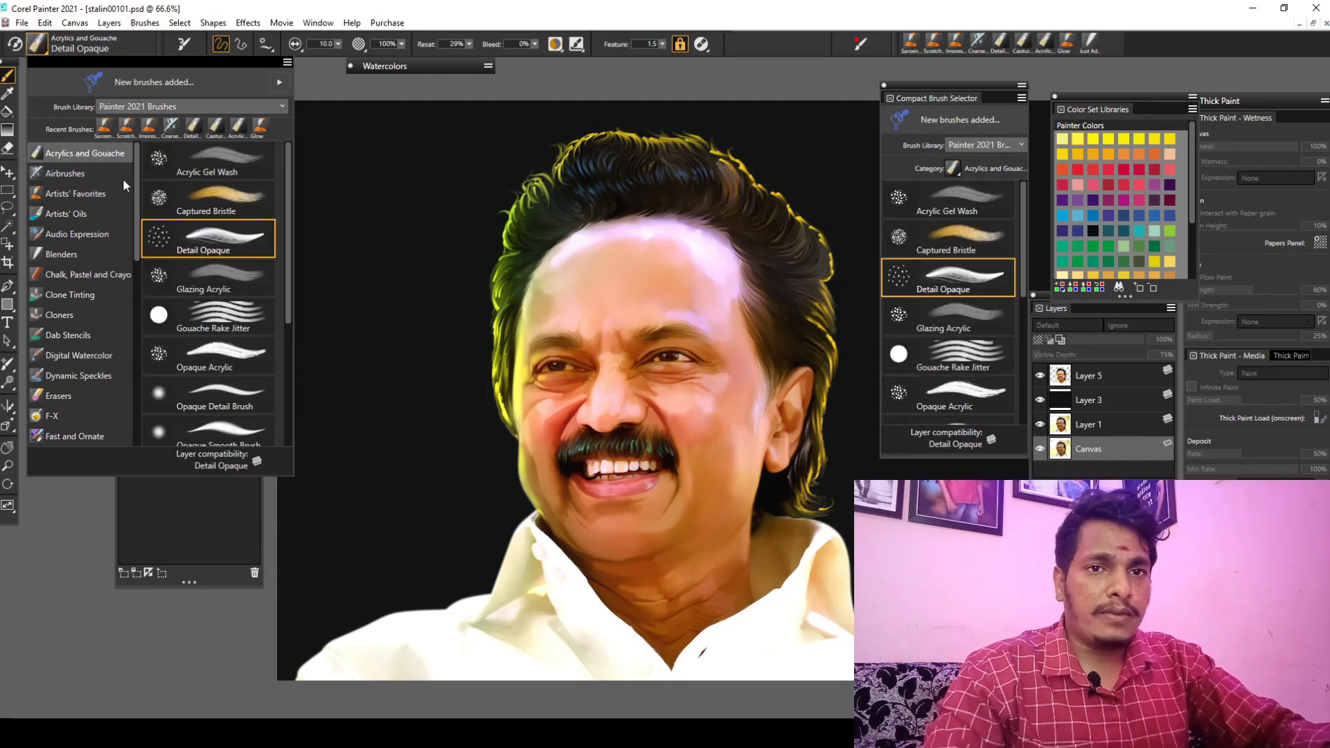
{"action": "mouse_move", "coordinate": [286, 192]}
{"action": "left_mouse_down"}
{"action": "mouse_move", "coordinate": [262, 338]}
{"action": "mouse_move", "coordinate": [276, 192]}
{"action": "left_mouse_up"}
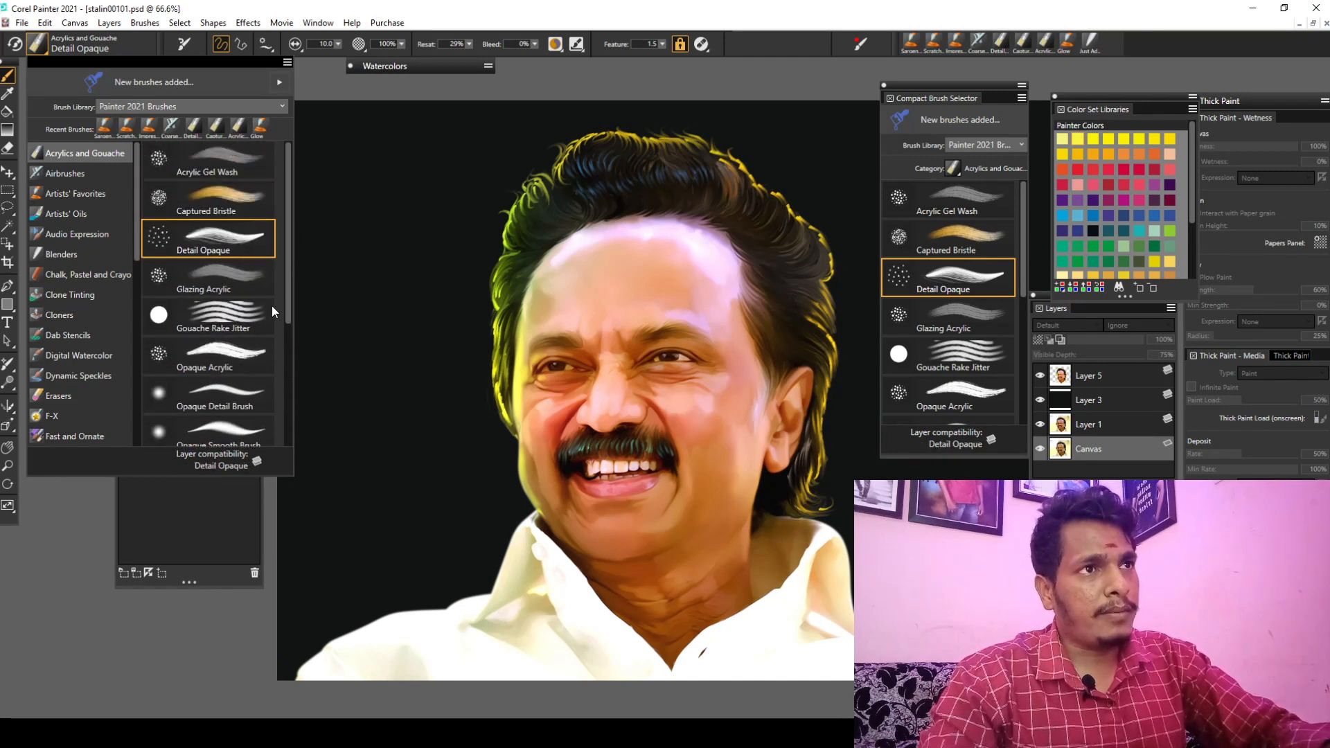
{"action": "left_click", "coordinate": [236, 201]}
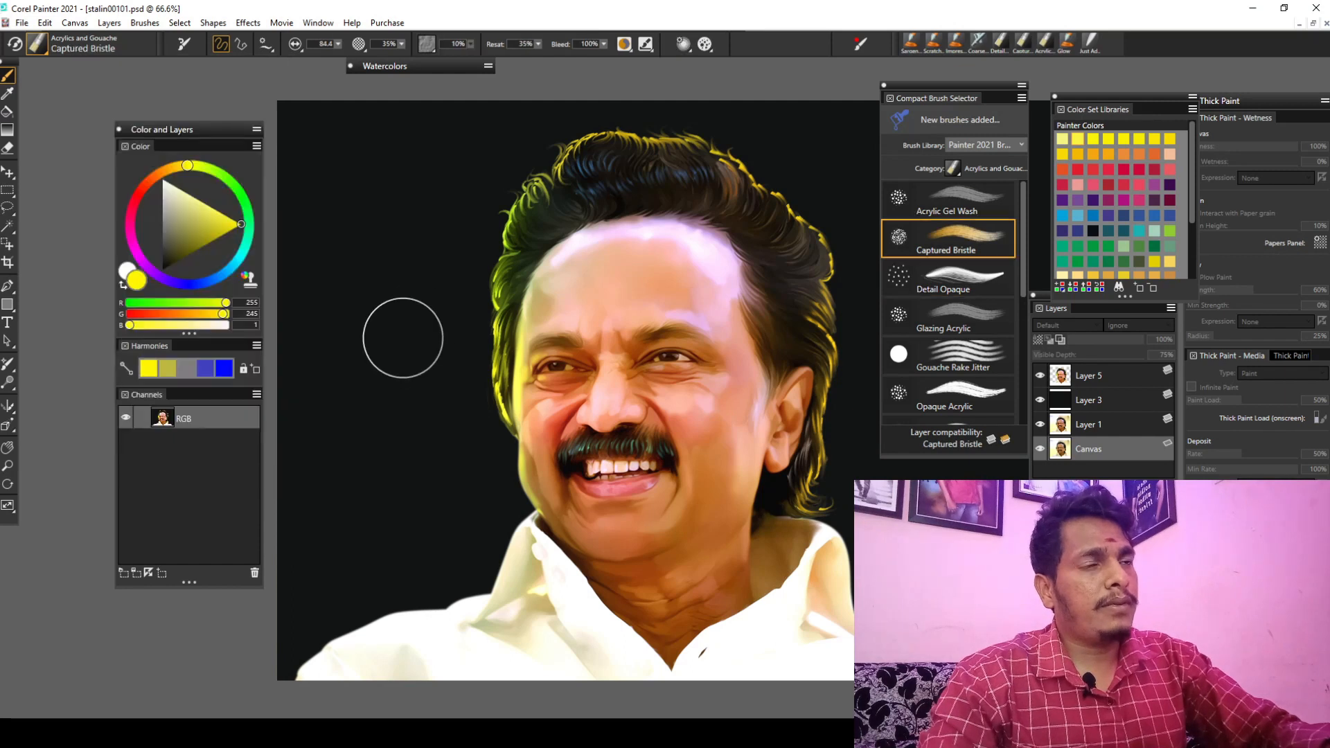
Paint loose yellow Captured Bristle strokes on Layer 3 over the dark background beside the face
{"action": "left_click", "coordinate": [1108, 378]}
{"action": "left_click", "coordinate": [1103, 399]}
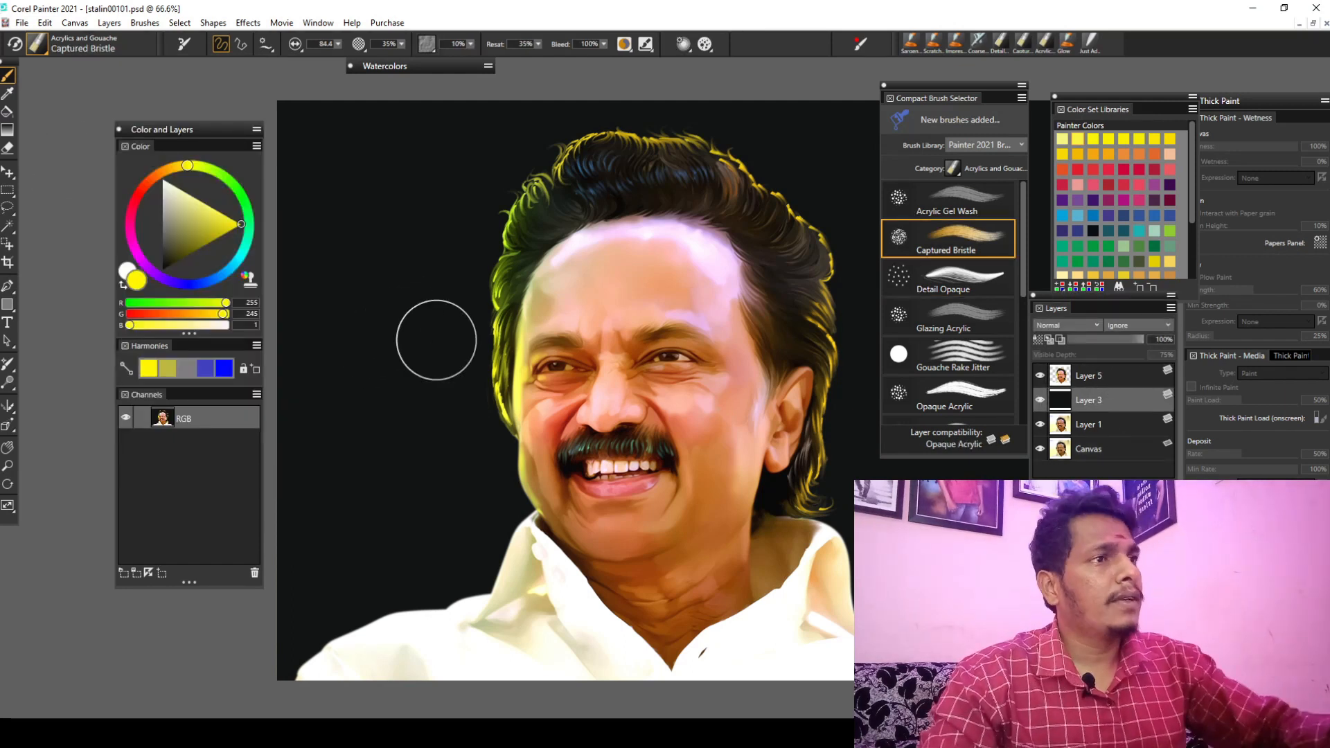
{"action": "left_click_drag", "start_coordinate": [390, 396], "coordinate": [391, 427]}
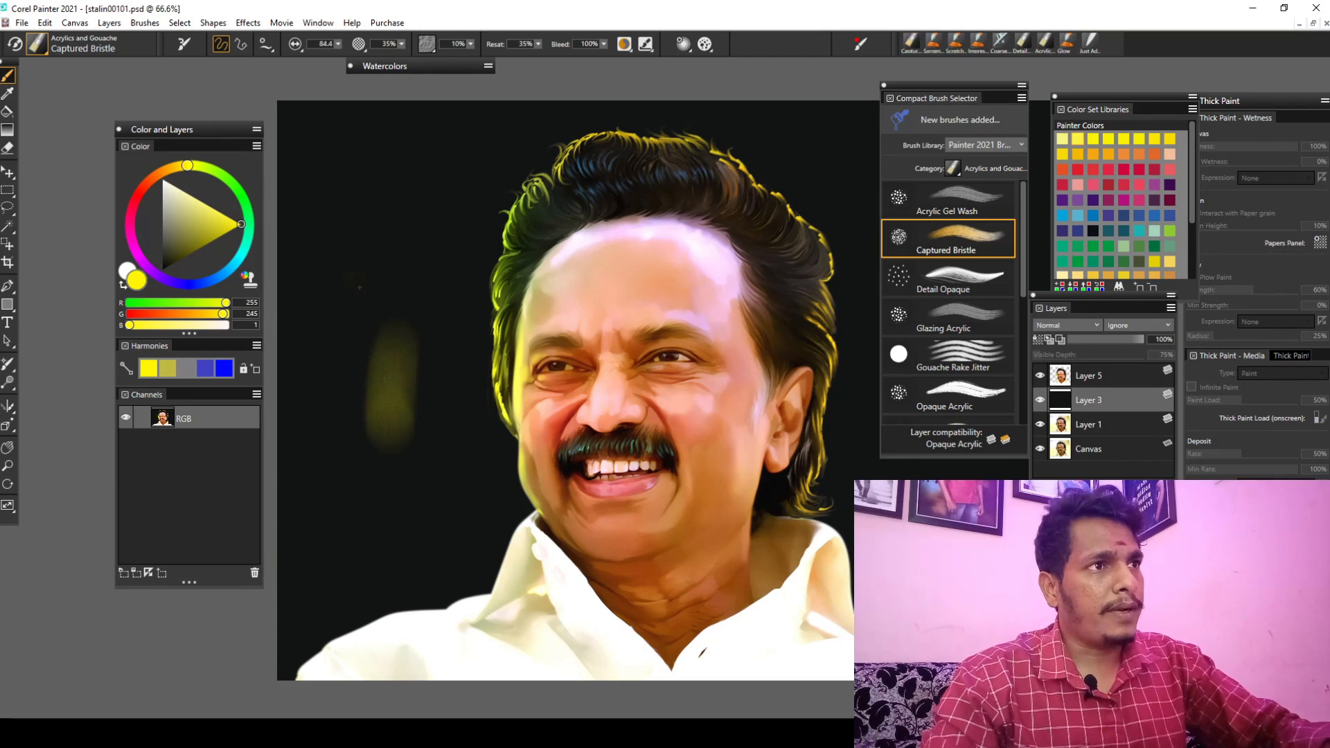
{"action": "left_click_drag", "start_coordinate": [360, 268], "coordinate": [357, 362]}
{"action": "mouse_move", "coordinate": [410, 279]}
{"action": "left_mouse_down"}
{"action": "mouse_move", "coordinate": [432, 219]}
{"action": "mouse_move", "coordinate": [394, 217]}
{"action": "mouse_move", "coordinate": [414, 235]}
{"action": "mouse_move", "coordinate": [434, 305]}
{"action": "mouse_move", "coordinate": [447, 419]}
{"action": "left_mouse_up"}
{"action": "mouse_move", "coordinate": [433, 479]}
{"action": "left_mouse_down"}
{"action": "mouse_move", "coordinate": [373, 519]}
{"action": "mouse_move", "coordinate": [329, 426]}
{"action": "mouse_move", "coordinate": [415, 516]}
{"action": "mouse_move", "coordinate": [456, 484]}
{"action": "mouse_move", "coordinate": [443, 513]}
{"action": "left_mouse_up"}
{"action": "mouse_move", "coordinate": [415, 249]}
{"action": "left_mouse_down"}
{"action": "mouse_move", "coordinate": [369, 206]}
{"action": "mouse_move", "coordinate": [333, 214]}
{"action": "mouse_move", "coordinate": [354, 300]}
{"action": "left_mouse_up"}
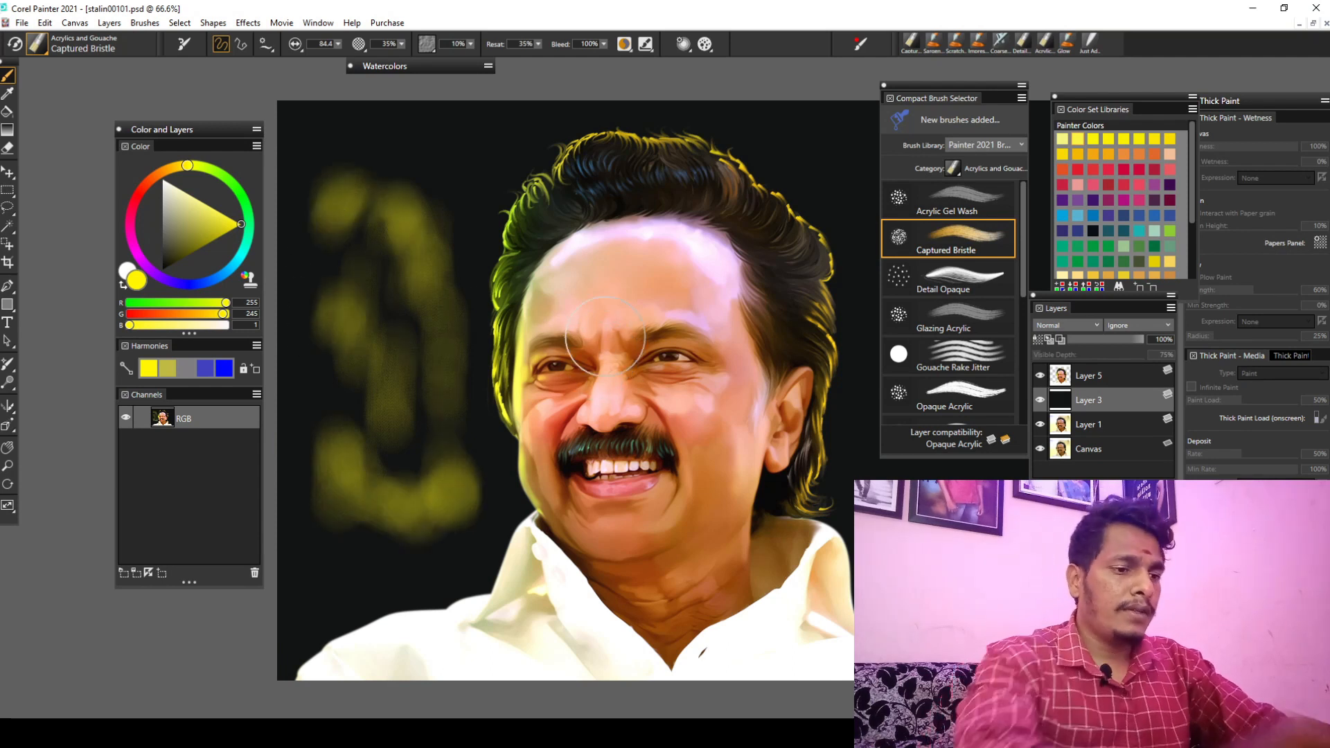
Undo the yellow bristle strokes on the dark background
{"action": "key", "text": "ctrl+z"}
{"action": "key", "text": "ctrl+z"}
{"action": "key", "text": "ctrl+z"}
{"action": "key", "text": "ctrl+z"}
{"action": "key", "text": "ctrl+z"}
{"action": "key", "text": "ctrl+z"}
{"action": "key", "text": "ctrl+z"}
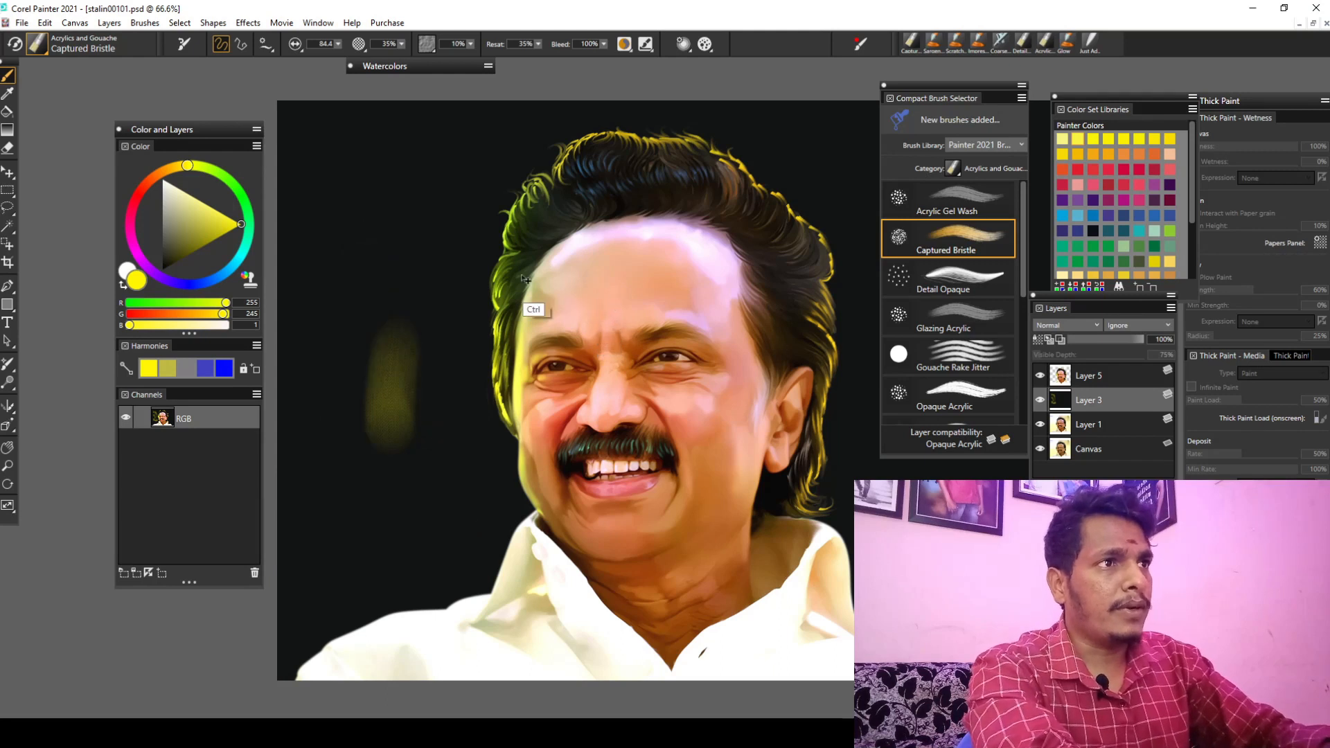
Try the Coarse Spray Jitter, and switch to the Broad Wheel Airbrush in the Airbrushes category
{"action": "left_click", "coordinate": [37, 46]}
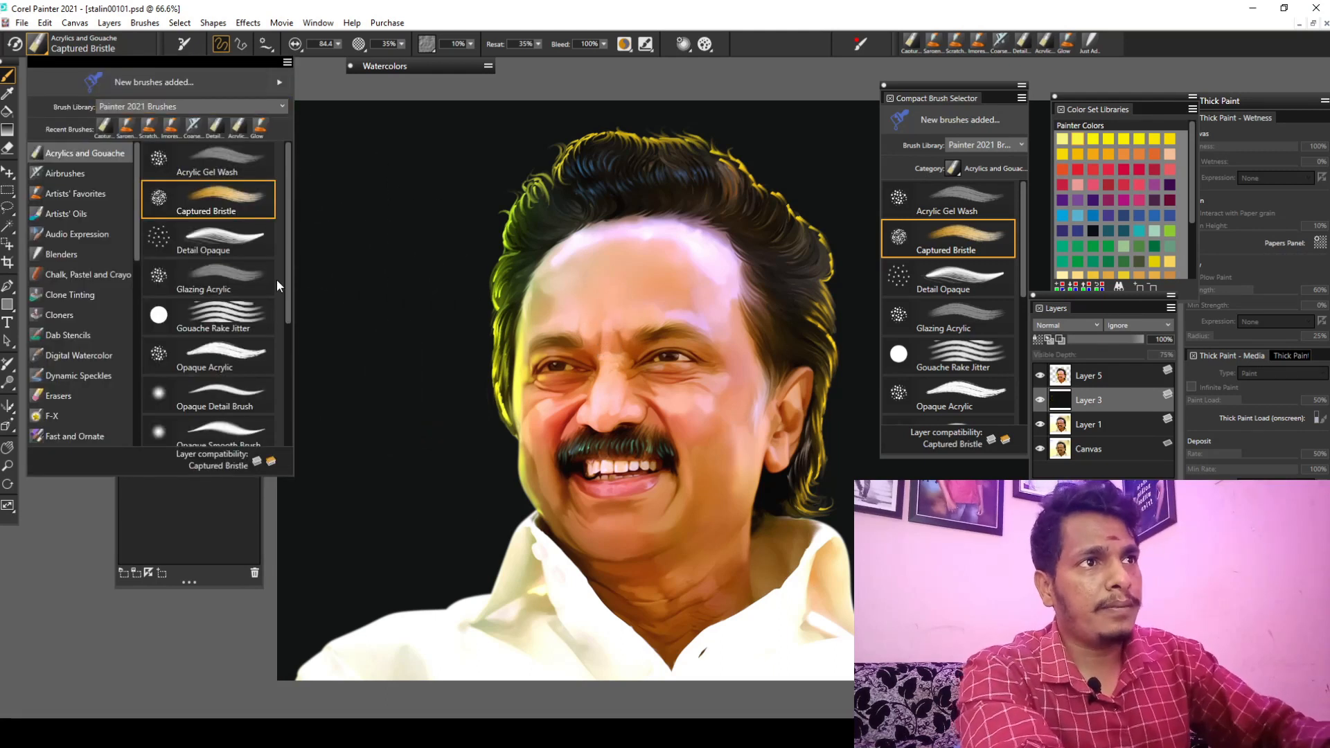
{"action": "left_click", "coordinate": [73, 173]}
{"action": "left_click", "coordinate": [233, 208]}
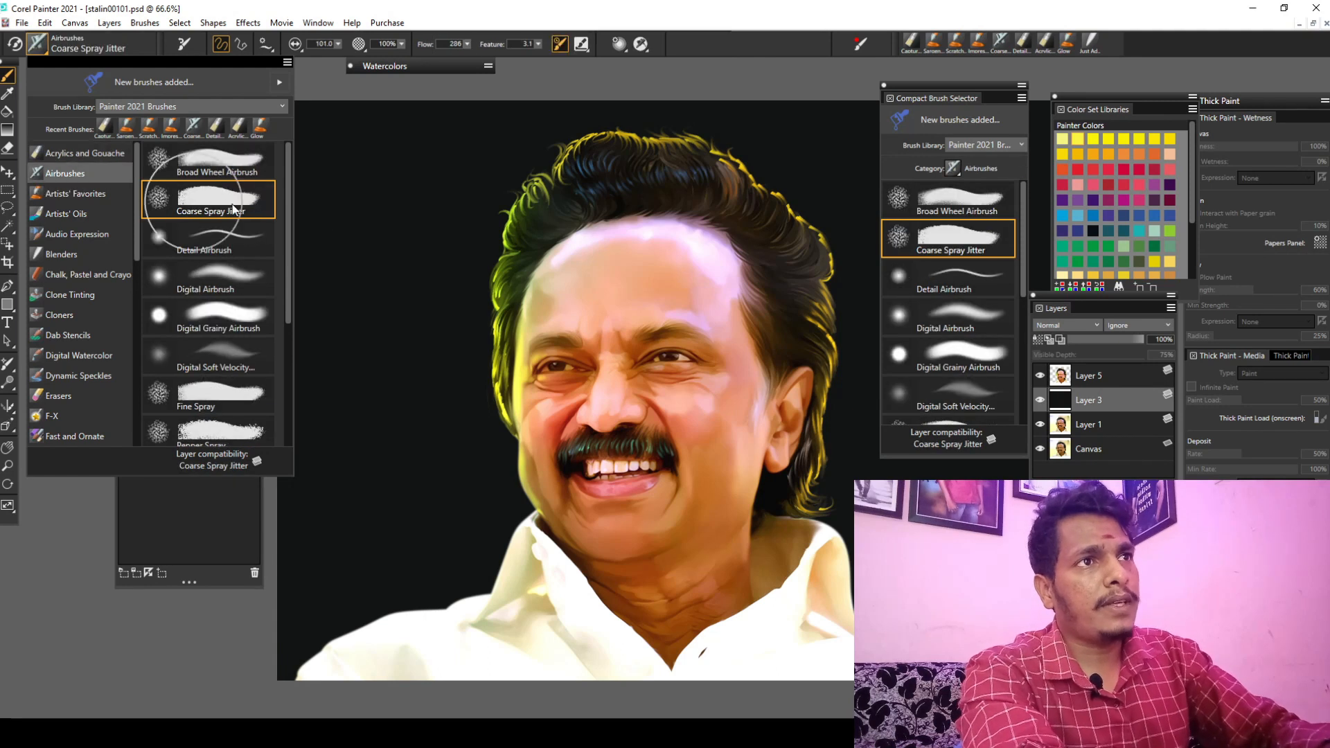
{"action": "left_click", "coordinate": [223, 170]}
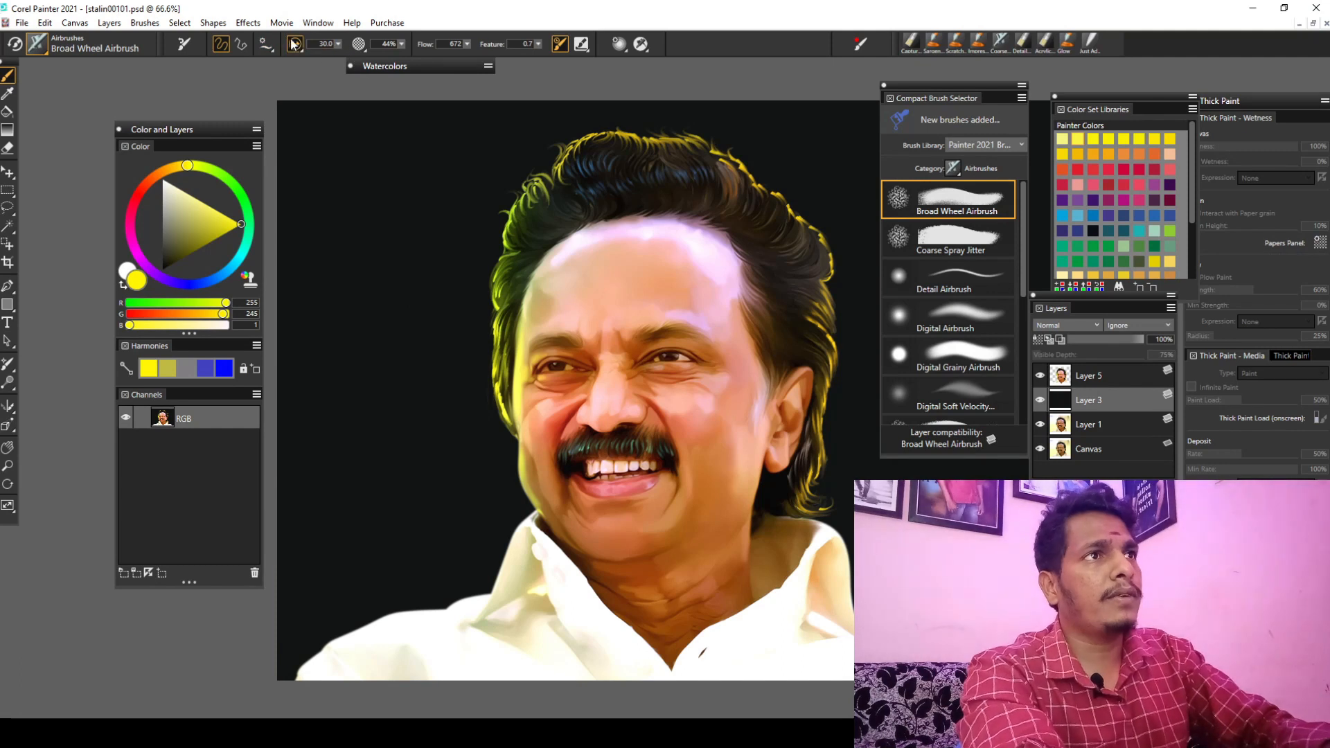
Set the airbrush size to 120.5 and spray a patch on the dark background beside the face
{"action": "left_click", "coordinate": [338, 44]}
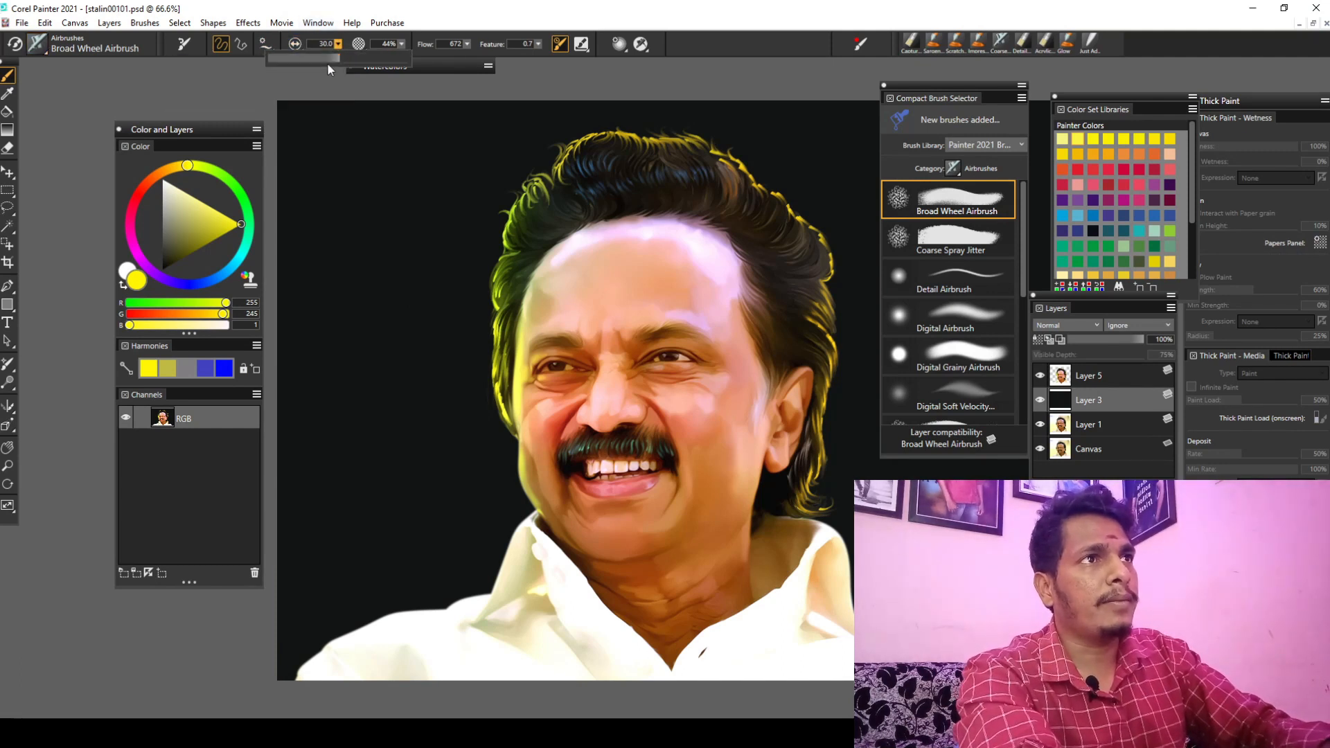
{"action": "left_click_drag", "start_coordinate": [338, 44], "coordinate": [367, 66]}
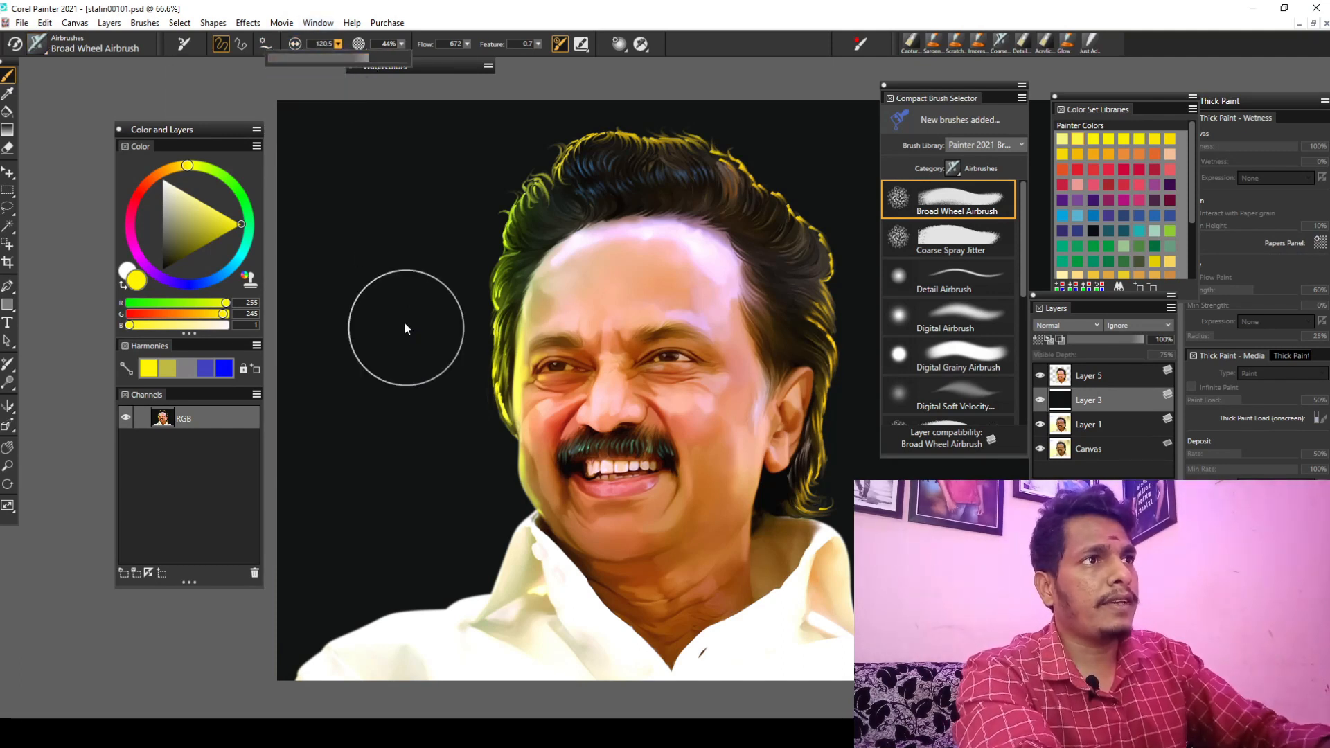
{"action": "mouse_move", "coordinate": [394, 363]}
{"action": "left_mouse_down"}
{"action": "mouse_move", "coordinate": [424, 296]}
{"action": "mouse_move", "coordinate": [450, 354]}
{"action": "left_mouse_up"}
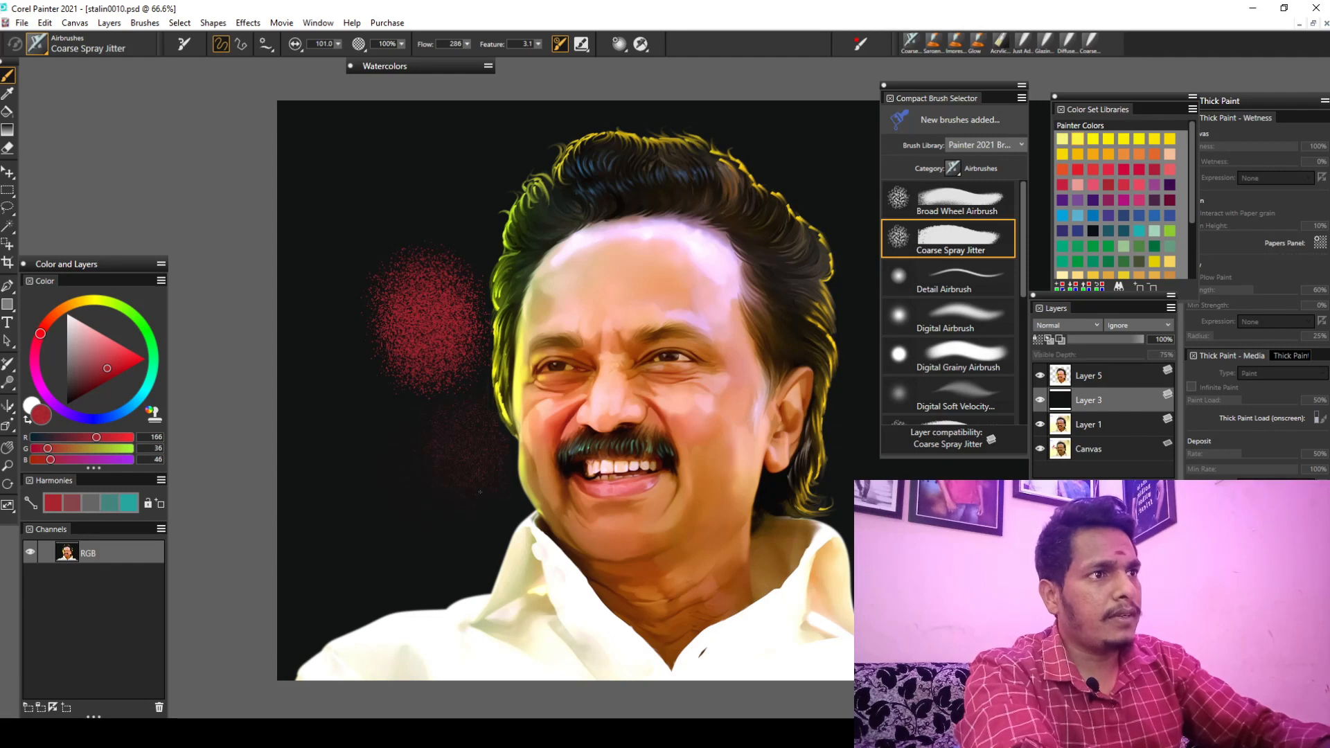
Pick yellow from the Painter Colors set and spray Coarse Spray Jitter speckles around the red patch on Layer 3
{"action": "left_click", "coordinate": [1108, 139]}
{"action": "mouse_move", "coordinate": [452, 196]}
{"action": "left_mouse_down"}
{"action": "mouse_move", "coordinate": [439, 282]}
{"action": "mouse_move", "coordinate": [326, 367]}
{"action": "left_mouse_up"}
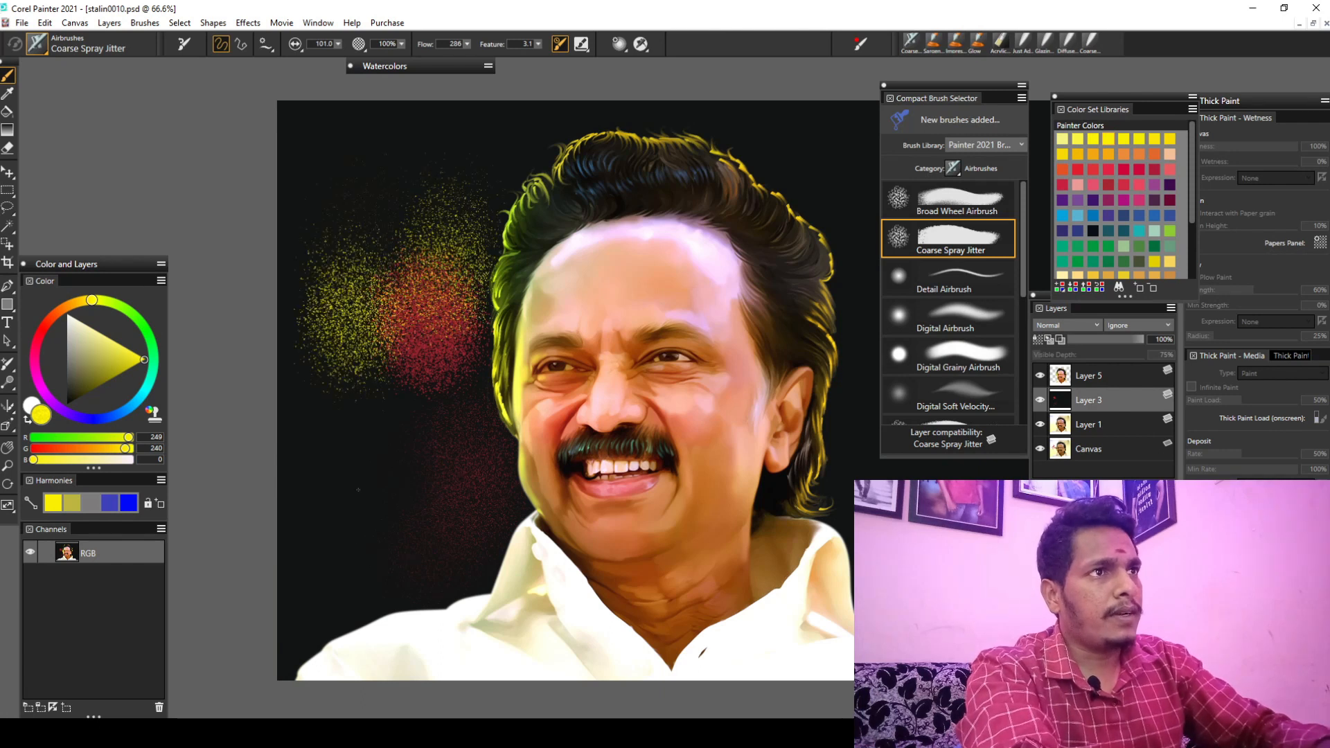
{"action": "mouse_move", "coordinate": [358, 490]}
{"action": "left_mouse_down"}
{"action": "mouse_move", "coordinate": [415, 484]}
{"action": "mouse_move", "coordinate": [360, 415]}
{"action": "mouse_move", "coordinate": [373, 298]}
{"action": "left_mouse_up"}
{"action": "left_click_drag", "start_coordinate": [402, 225], "coordinate": [357, 225]}
{"action": "mouse_move", "coordinate": [346, 153]}
{"action": "left_mouse_down"}
{"action": "mouse_move", "coordinate": [415, 114]}
{"action": "mouse_move", "coordinate": [485, 135]}
{"action": "mouse_move", "coordinate": [339, 208]}
{"action": "mouse_move", "coordinate": [436, 208]}
{"action": "left_mouse_up"}
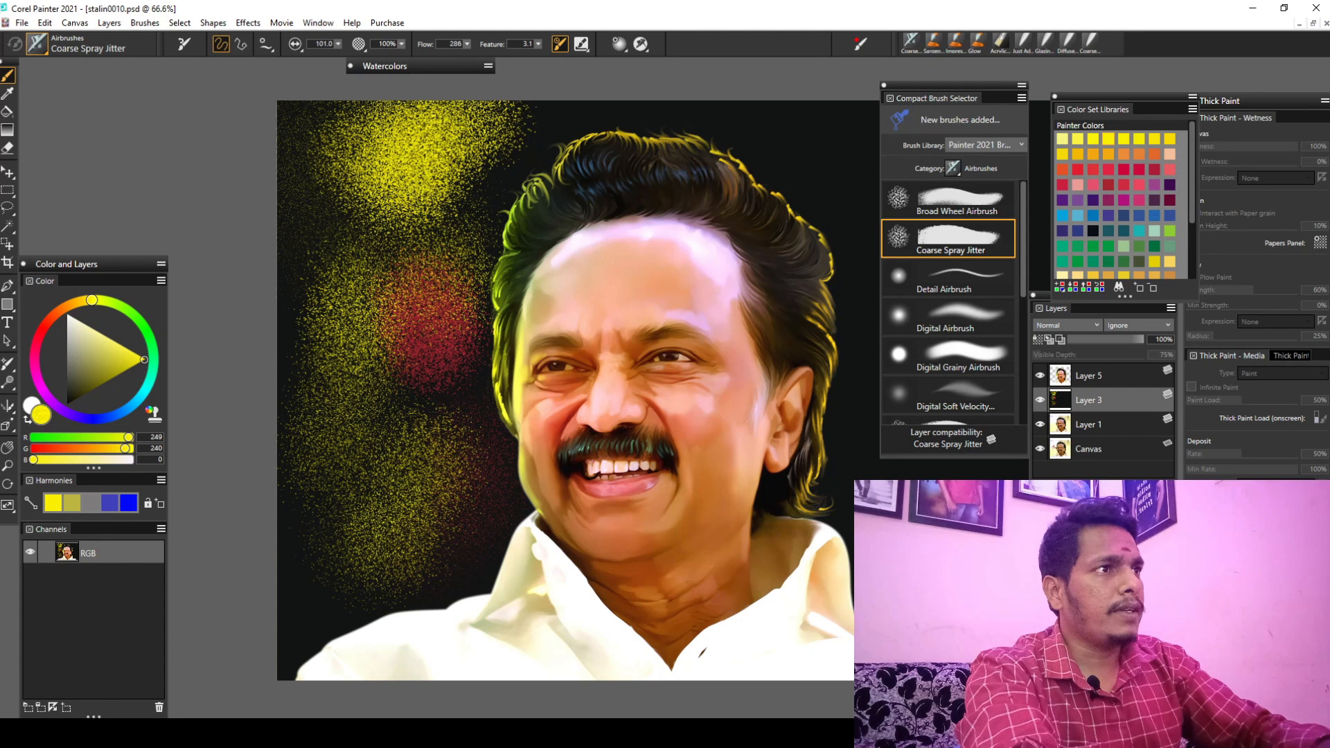
Spray yellow speckles on Layer 5 over the forehead and the lower cheek
{"action": "left_click", "coordinate": [1089, 375]}
{"action": "mouse_move", "coordinate": [631, 275]}
{"action": "left_mouse_down"}
{"action": "mouse_move", "coordinate": [661, 291]}
{"action": "mouse_move", "coordinate": [697, 284]}
{"action": "left_mouse_up"}
{"action": "left_click_drag", "start_coordinate": [716, 468], "coordinate": [701, 529]}
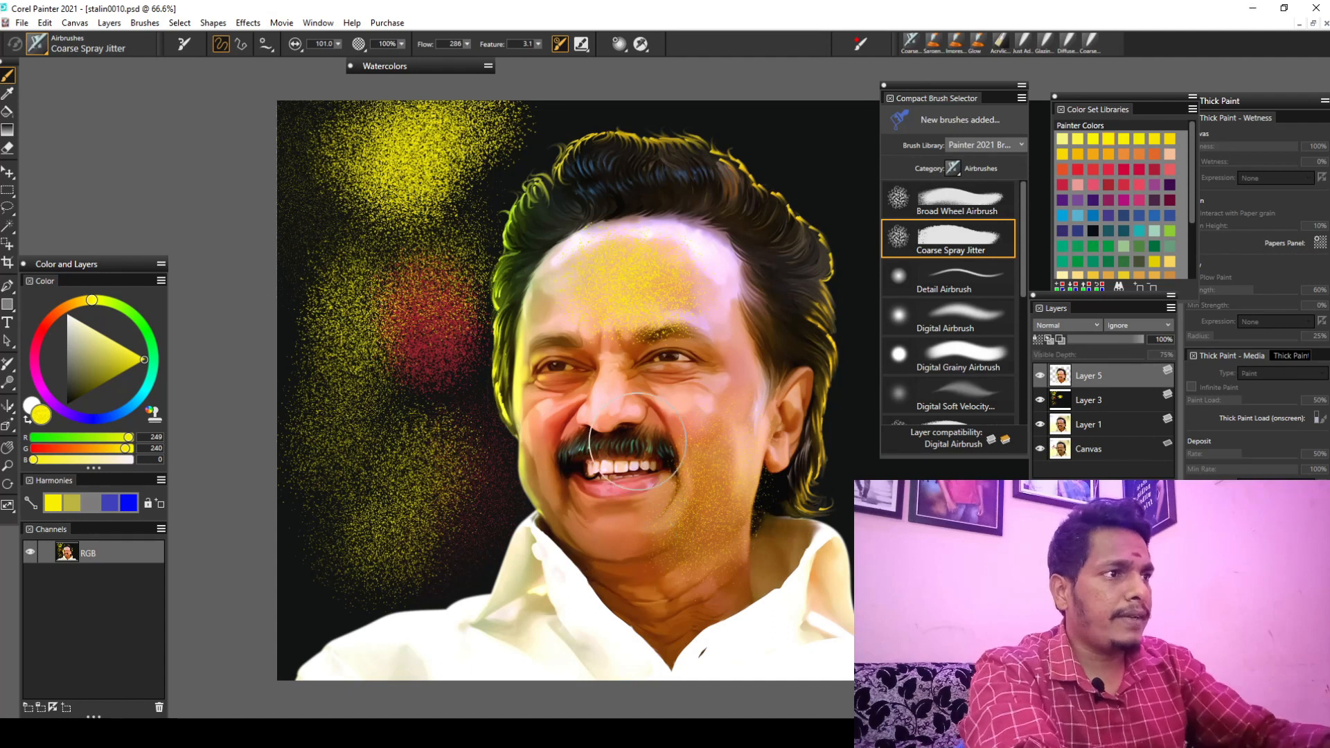
Undo the sprayed speckles on the face and on the dark background
{"action": "key", "text": "ctrl+z"}
{"action": "key", "text": "ctrl+z"}
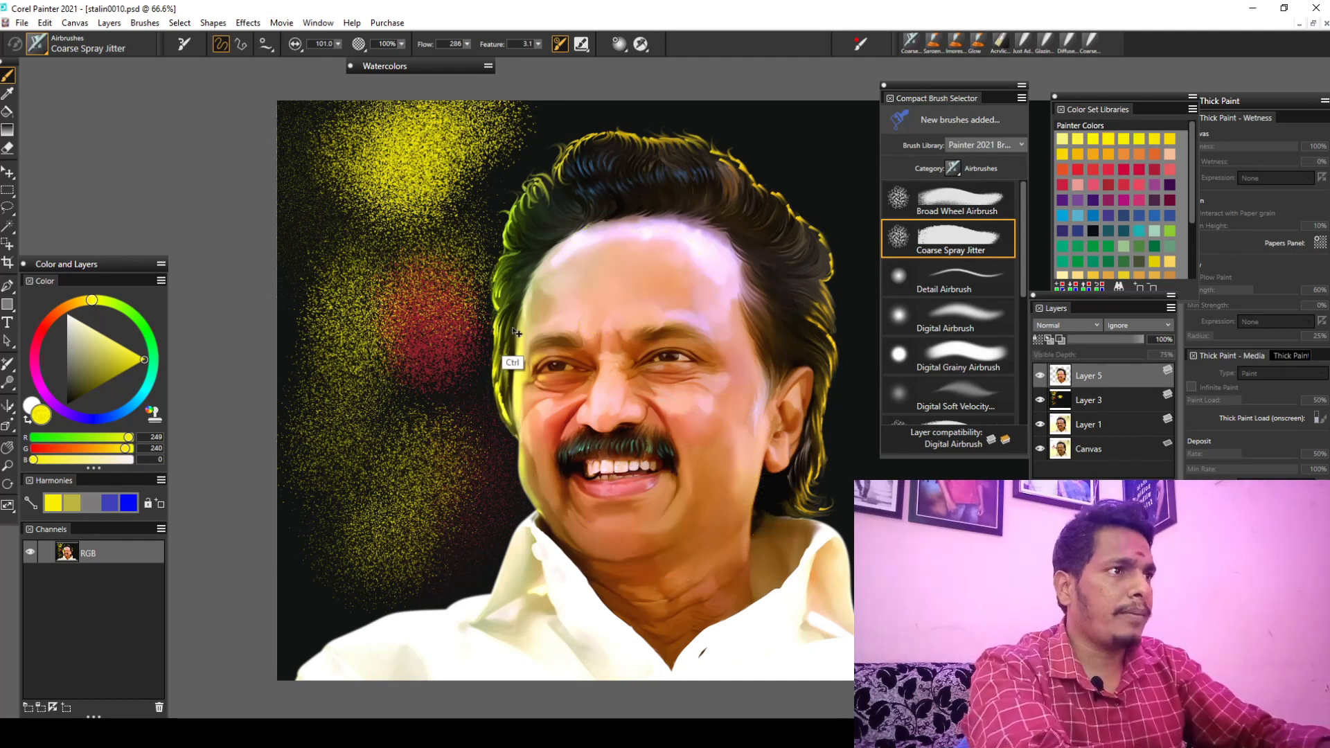
{"action": "key", "text": "ctrl+z"}
{"action": "key", "text": "ctrl+z"}
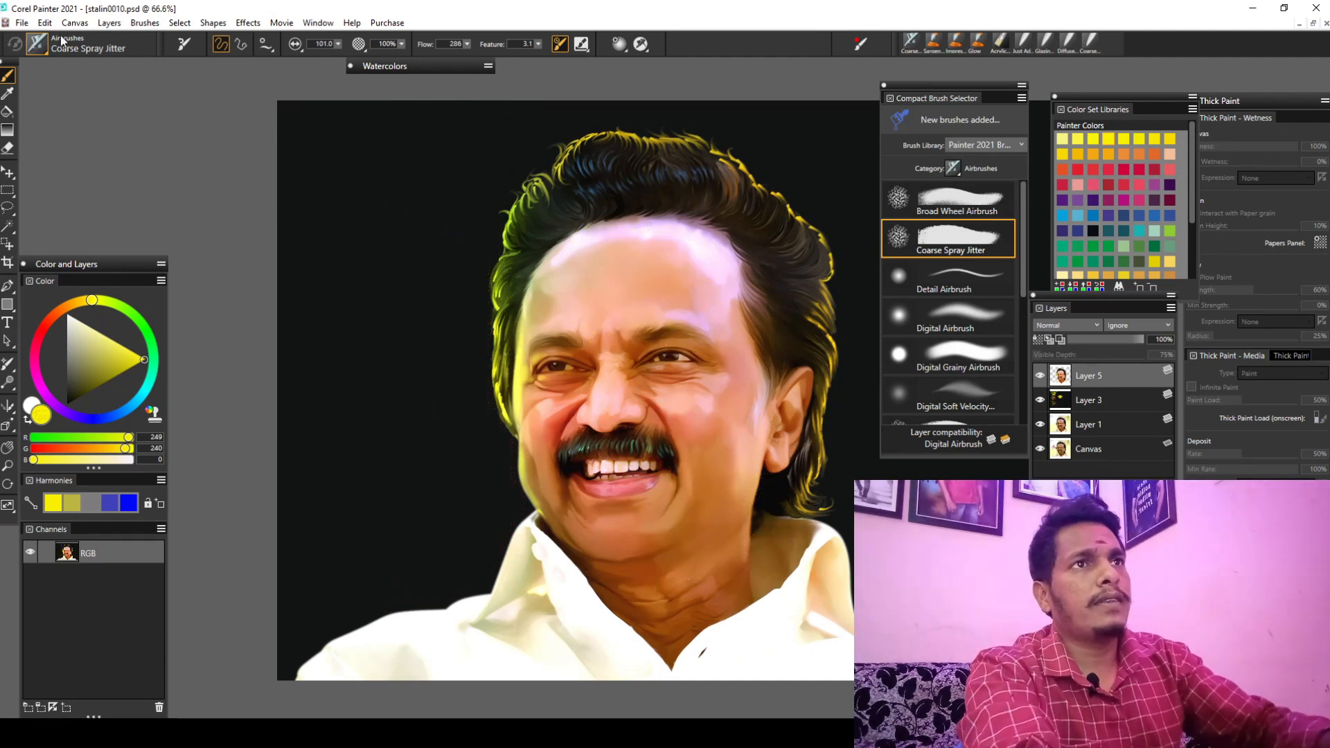
Try the Blur brush, and choose the Sargent Brush from Artists' Favorites
{"action": "left_click", "coordinate": [36, 44]}
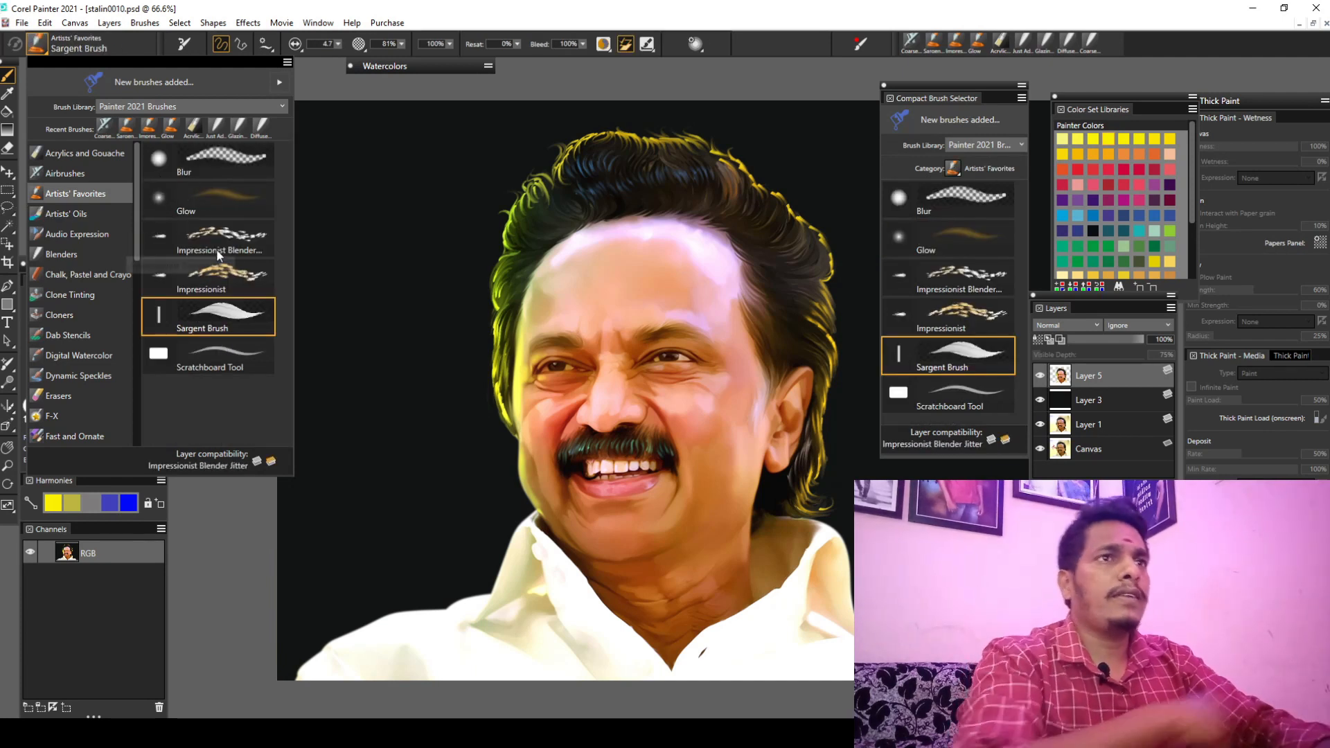
{"action": "left_click", "coordinate": [202, 160]}
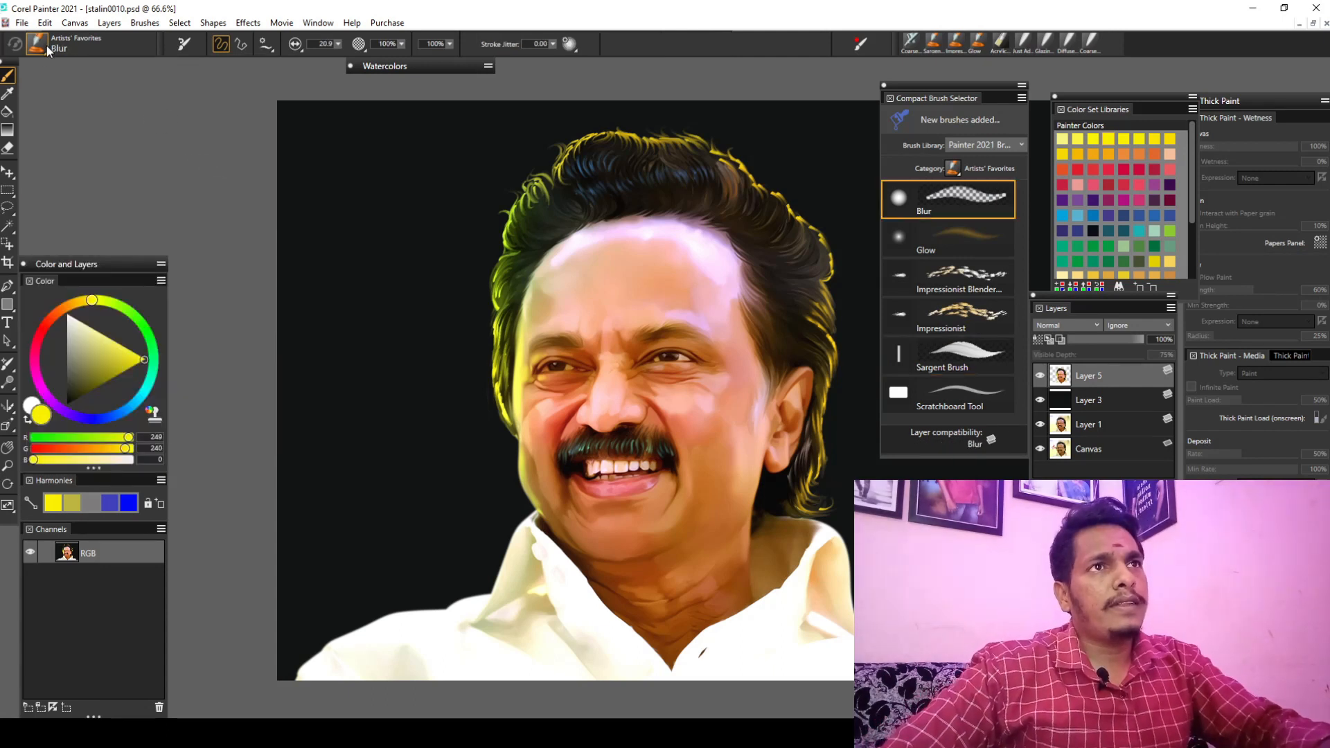
{"action": "left_click", "coordinate": [48, 50]}
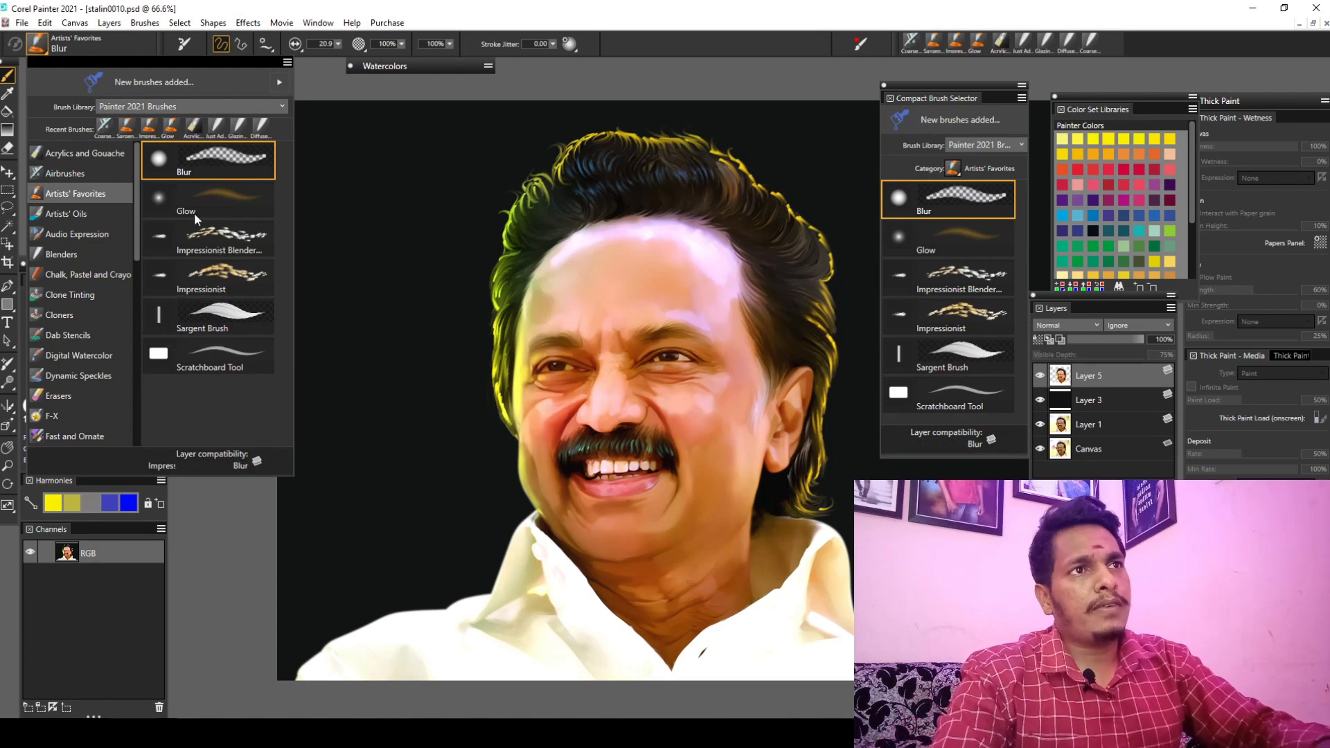
{"action": "left_click", "coordinate": [225, 315]}
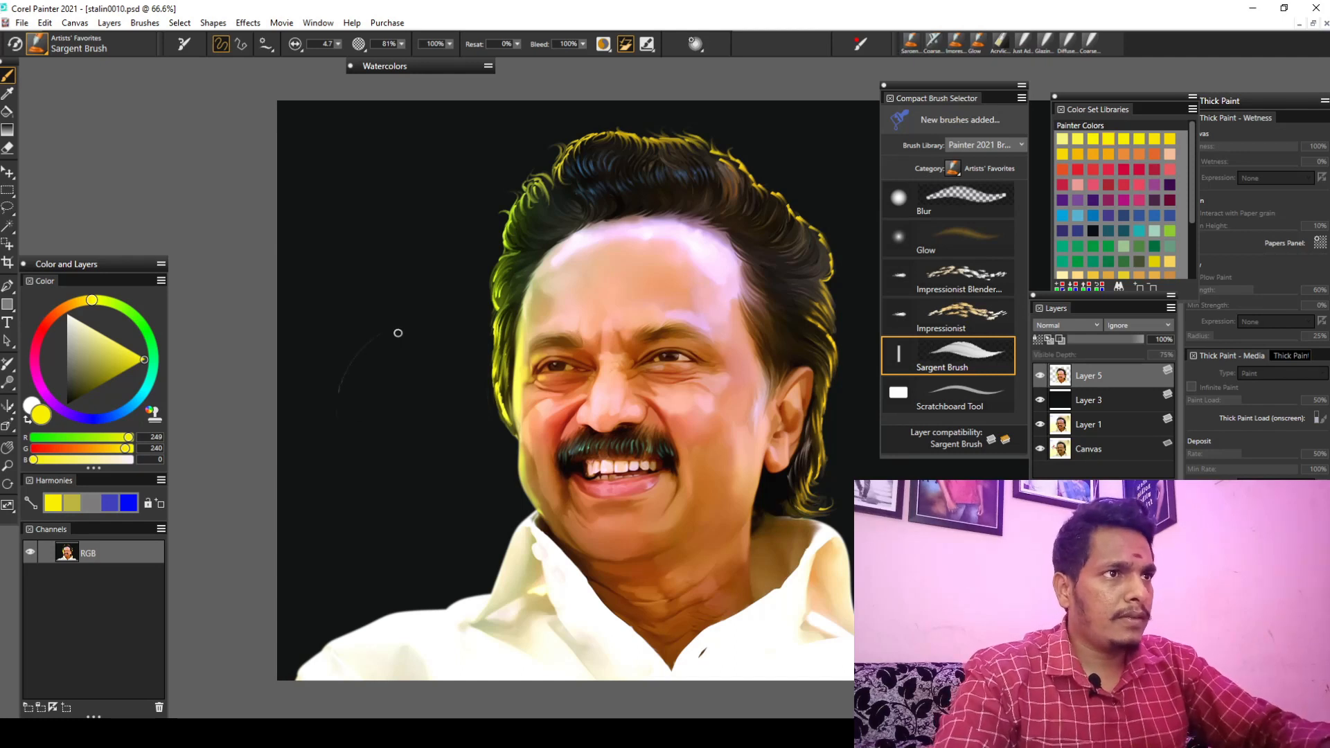
Enlarge the Sargent Brush to size 6.7 and paint curved light strands into the dark hair beside the yellow-green edge on Layer 5
{"action": "left_click", "coordinate": [450, 264], "text": "ctrl"}
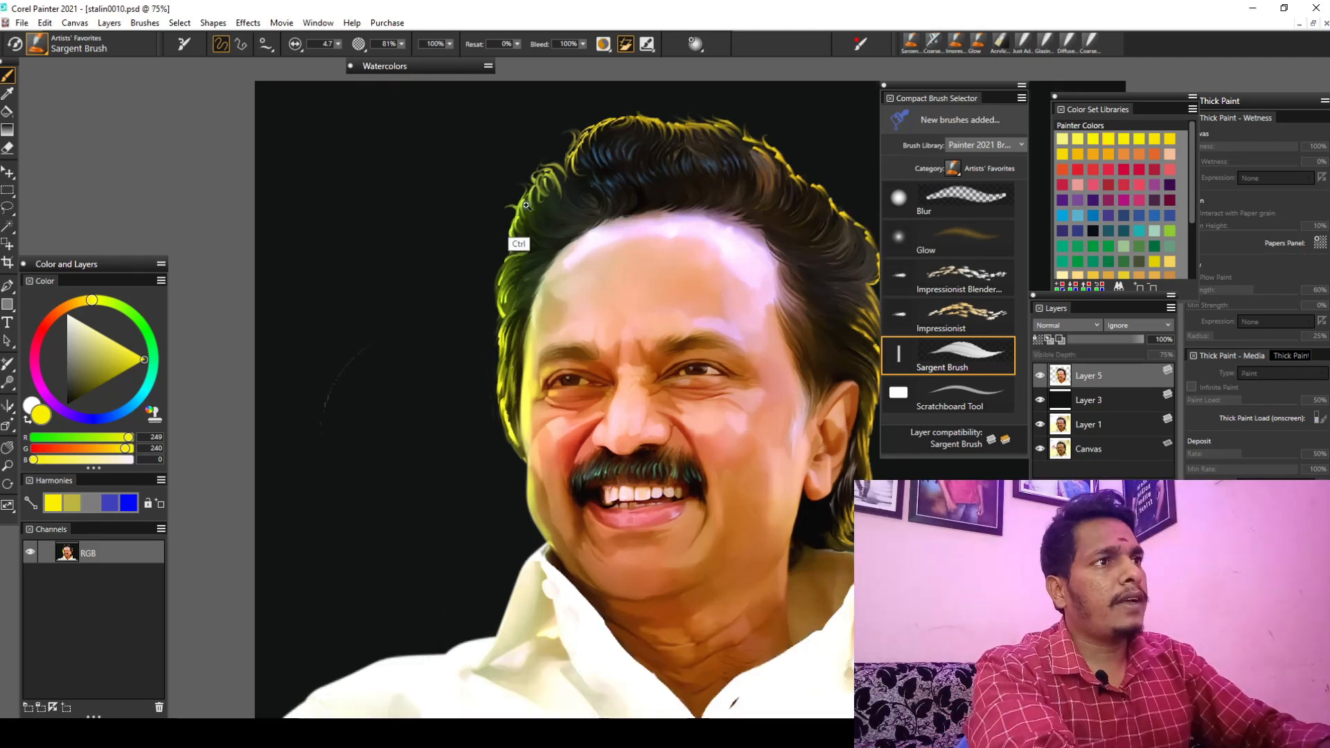
{"action": "left_click", "coordinate": [563, 189], "text": "ctrl"}
{"action": "left_click", "coordinate": [564, 191], "text": "ctrl"}
{"action": "left_click", "coordinate": [521, 243], "text": "ctrl"}
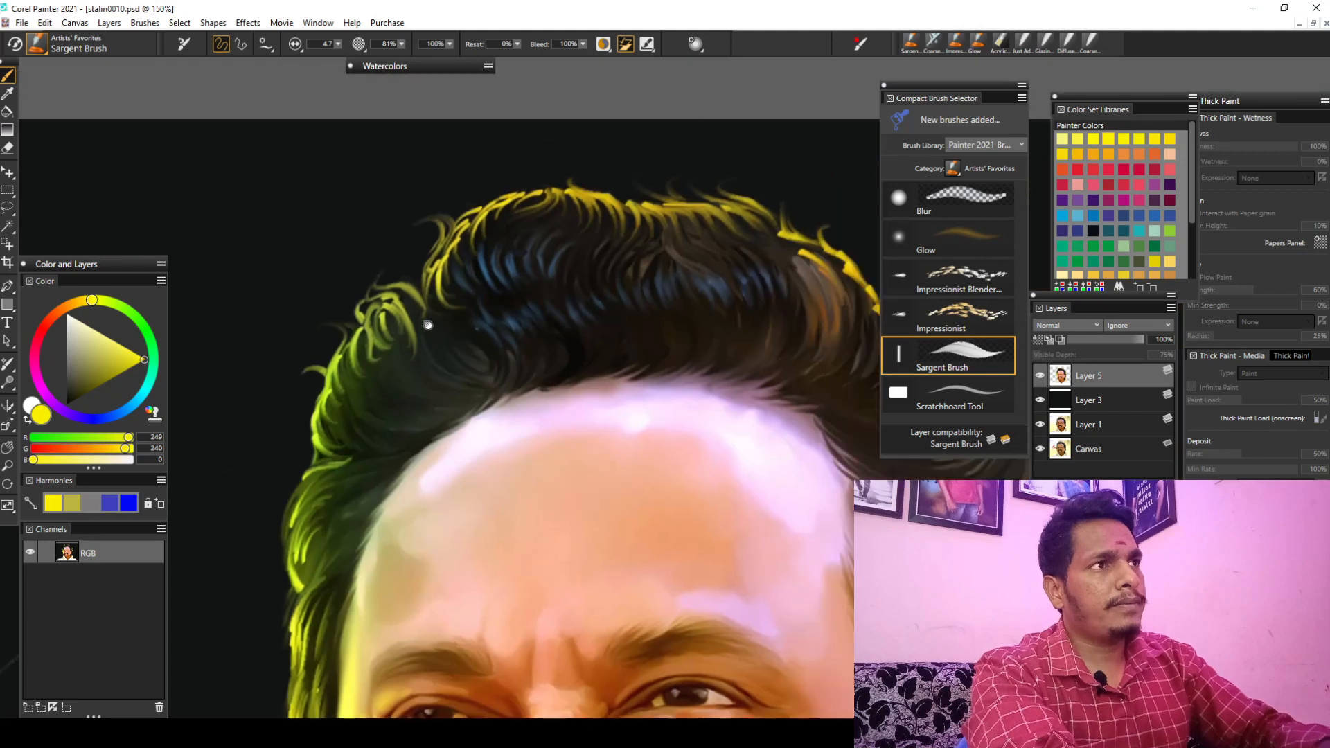
{"action": "scroll", "coordinate": [432, 337], "scroll_direction": "down", "scroll_amount": 3}
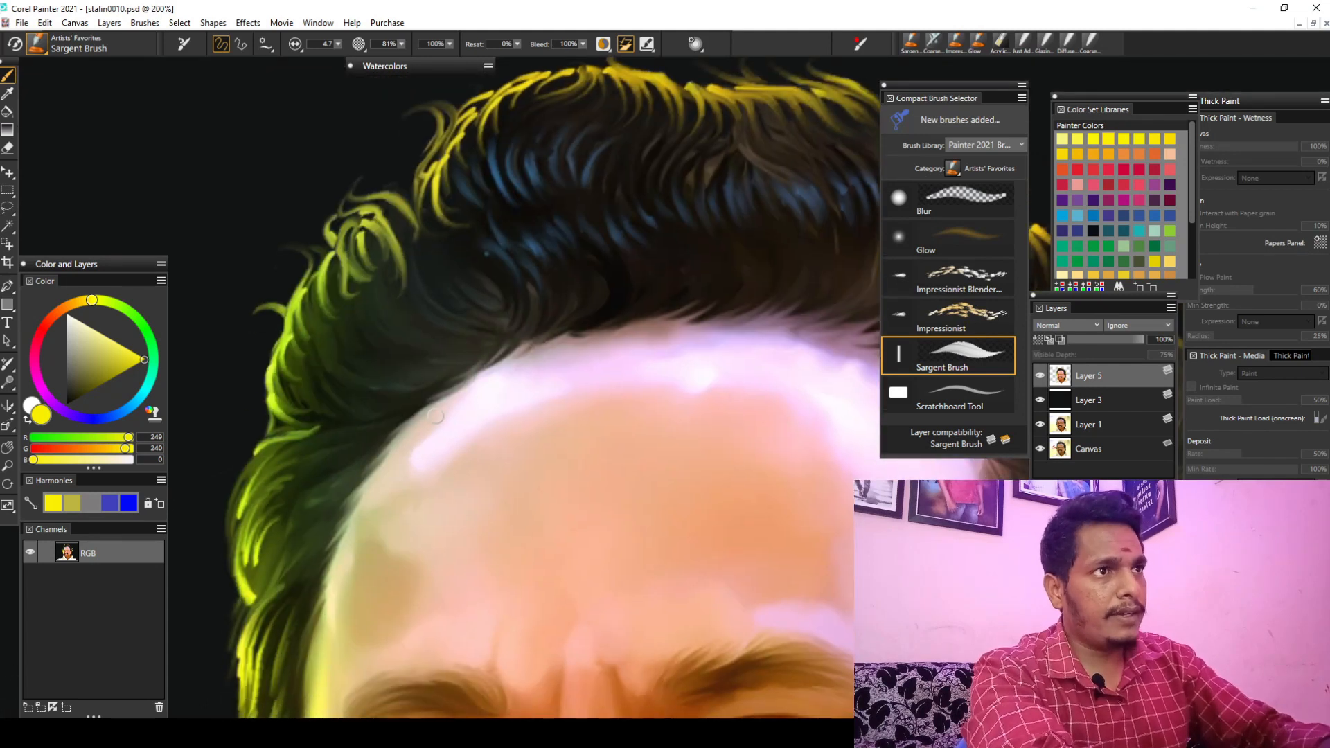
{"action": "key", "text": "bracketright"}
{"action": "key", "text": "bracketright"}
{"action": "left_click_drag", "start_coordinate": [360, 232], "coordinate": [412, 324]}
{"action": "left_click_drag", "start_coordinate": [353, 262], "coordinate": [402, 338]}
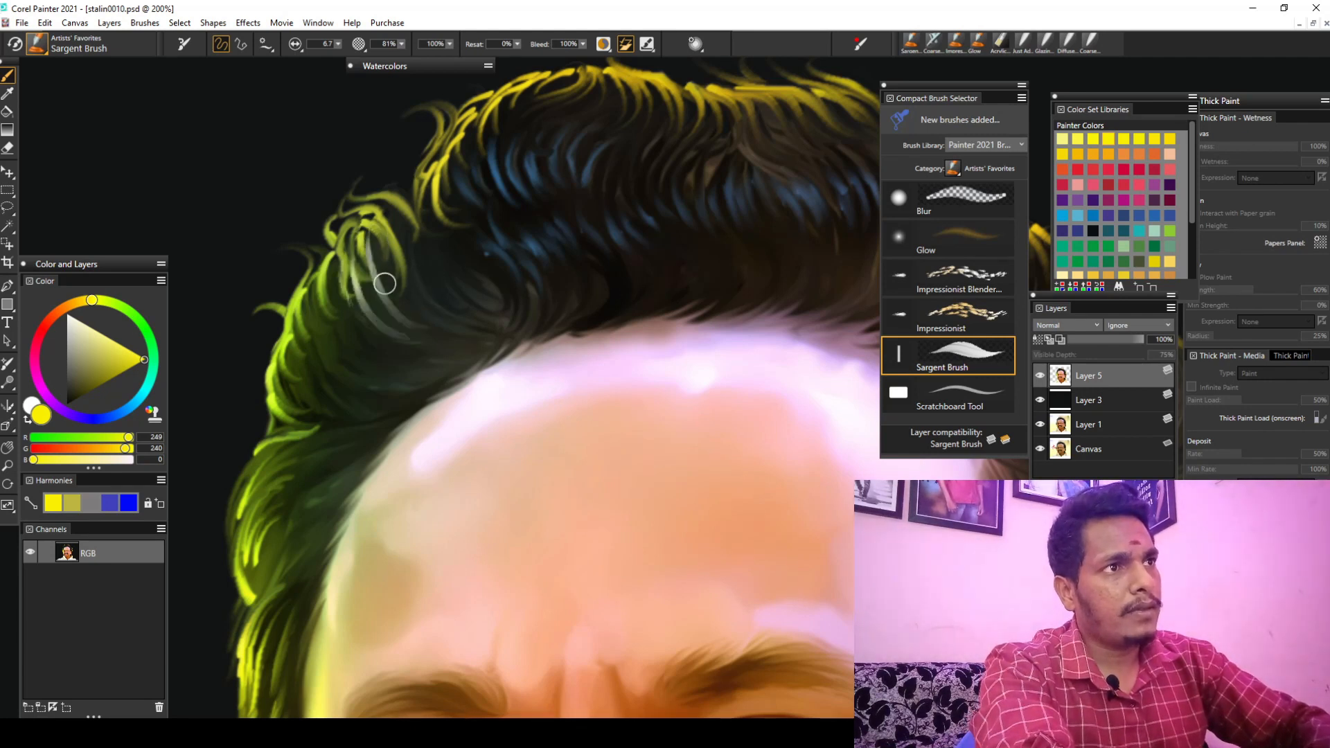
{"action": "left_click_drag", "start_coordinate": [339, 298], "coordinate": [378, 354]}
{"action": "mouse_move", "coordinate": [315, 297]}
{"action": "left_mouse_down"}
{"action": "mouse_move", "coordinate": [373, 311]}
{"action": "mouse_move", "coordinate": [361, 363]}
{"action": "left_mouse_up"}
Add more curved light strands lower in the side hair, sweeping from the green rim toward the forehead
{"action": "scroll", "coordinate": [365, 321], "scroll_direction": "up", "scroll_amount": 1}
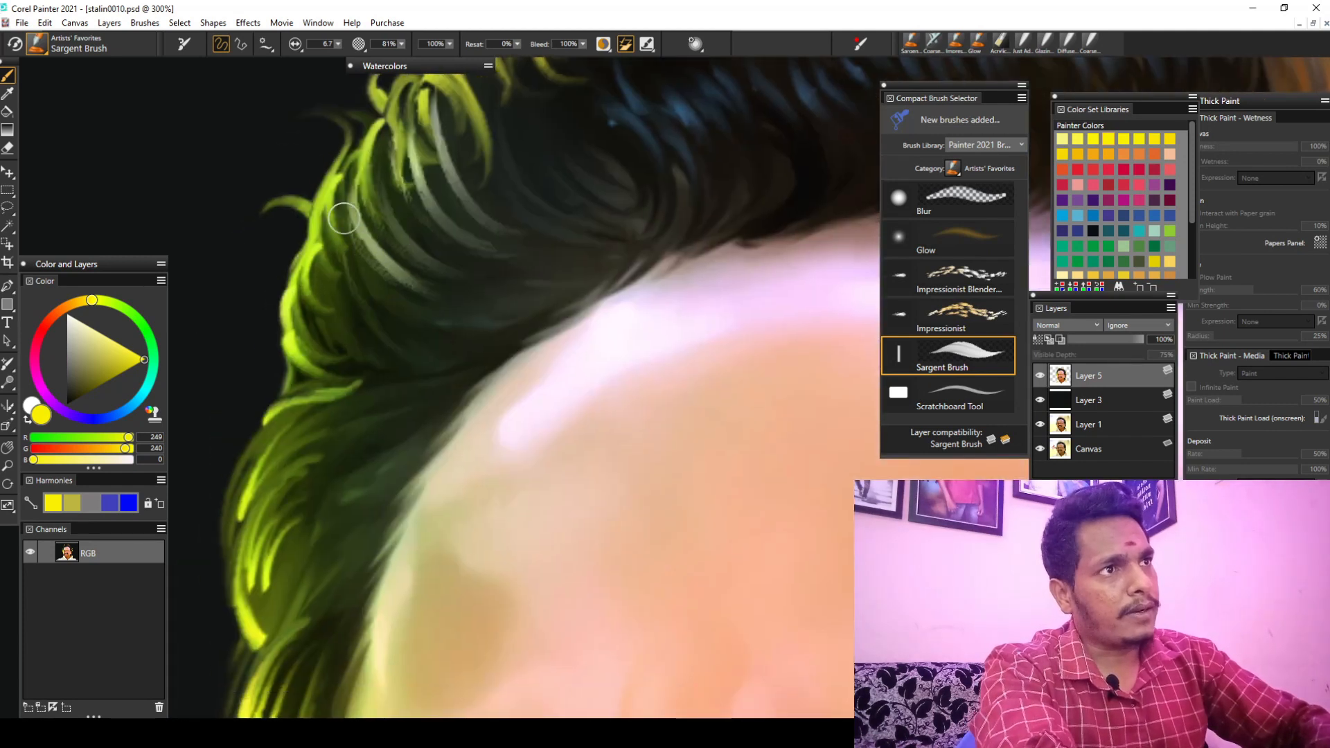
{"action": "mouse_move", "coordinate": [339, 229]}
{"action": "left_mouse_down"}
{"action": "mouse_move", "coordinate": [395, 320]}
{"action": "mouse_move", "coordinate": [440, 324]}
{"action": "left_mouse_up"}
{"action": "mouse_move", "coordinate": [371, 208]}
{"action": "left_mouse_down"}
{"action": "mouse_move", "coordinate": [414, 297]}
{"action": "mouse_move", "coordinate": [498, 326]}
{"action": "left_mouse_up"}
{"action": "mouse_move", "coordinate": [322, 277]}
{"action": "left_mouse_down"}
{"action": "mouse_move", "coordinate": [387, 338]}
{"action": "mouse_move", "coordinate": [444, 346]}
{"action": "mouse_move", "coordinate": [353, 349]}
{"action": "mouse_move", "coordinate": [407, 362]}
{"action": "left_mouse_up"}
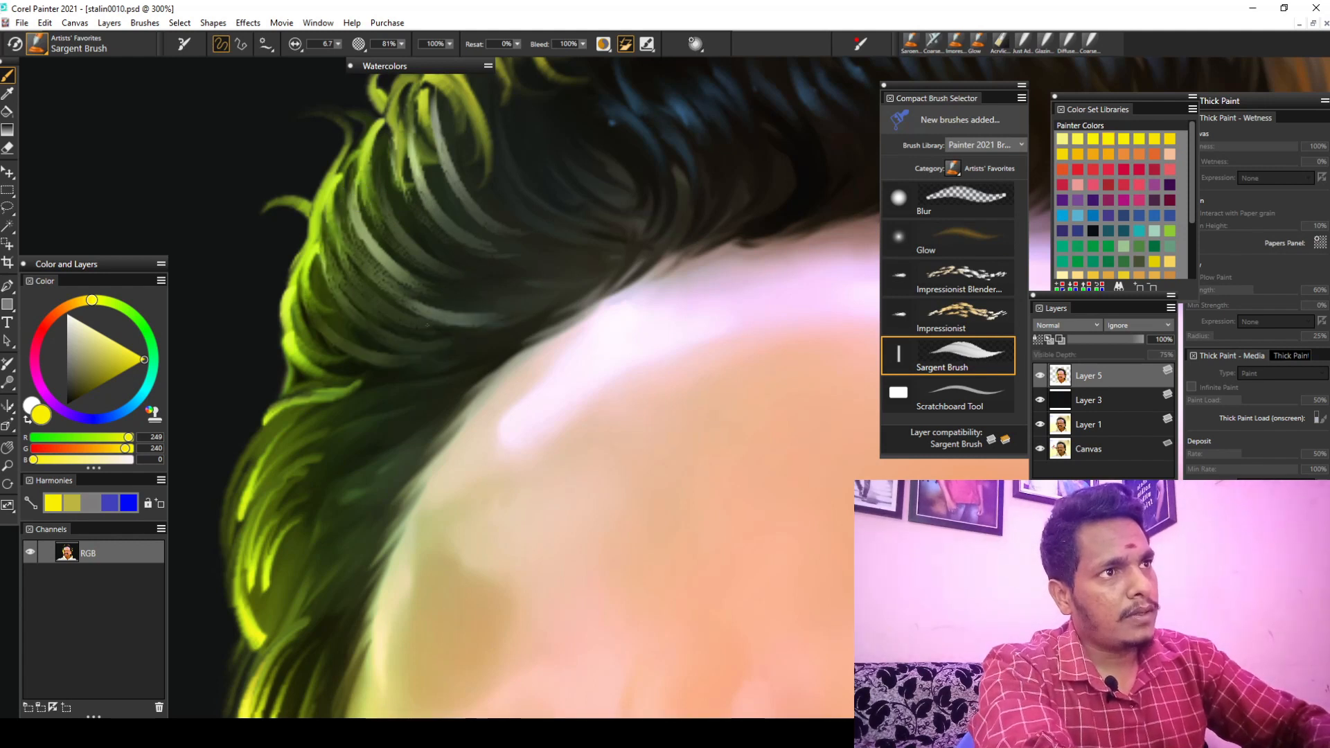
Paint more curved light Sargent Brush strands through the dark side hair, sweeping from the green rim toward the hairline
{"action": "left_click_drag", "start_coordinate": [319, 234], "coordinate": [392, 337]}
{"action": "left_click_drag", "start_coordinate": [298, 285], "coordinate": [392, 382]}
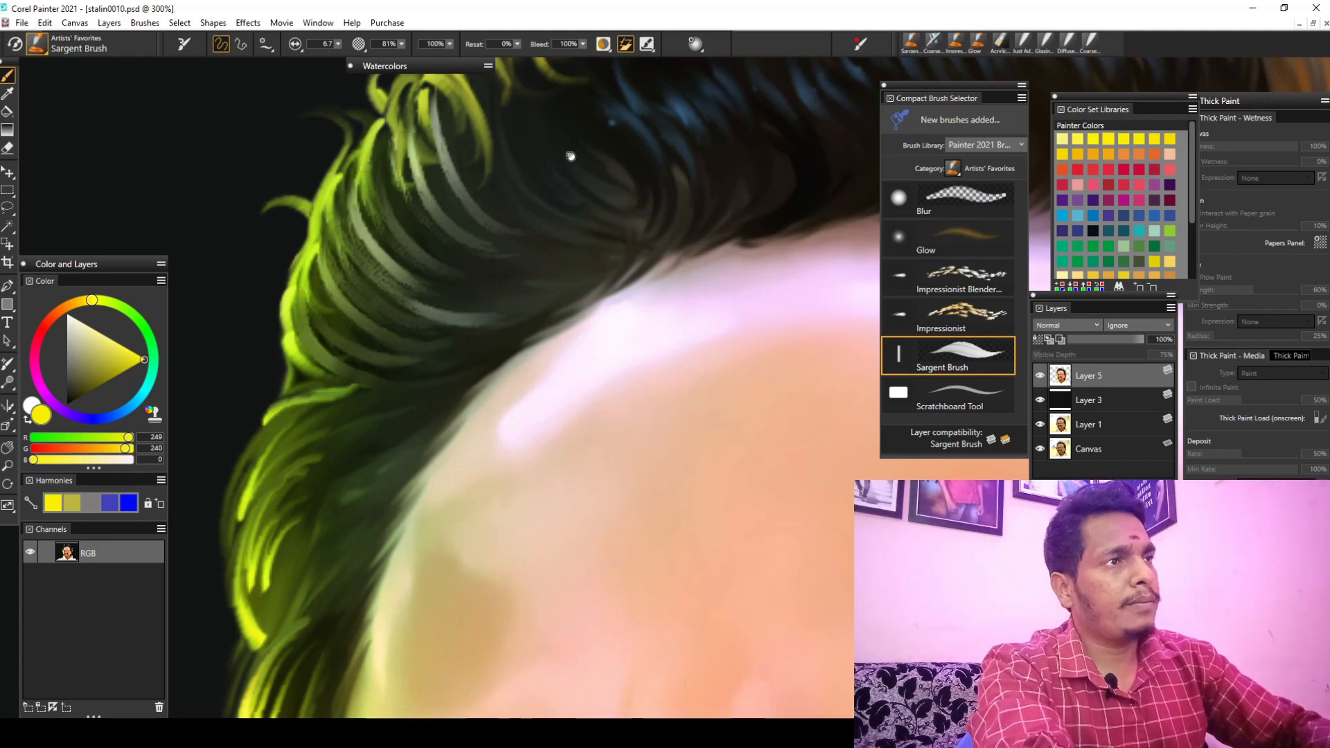
{"action": "left_click_drag", "start_coordinate": [570, 156], "coordinate": [466, 288]}
{"action": "left_click_drag", "start_coordinate": [419, 208], "coordinate": [436, 332]}
{"action": "left_click_drag", "start_coordinate": [402, 263], "coordinate": [378, 327]}
{"action": "mouse_move", "coordinate": [362, 253]}
{"action": "left_mouse_down"}
{"action": "mouse_move", "coordinate": [423, 363]}
{"action": "mouse_move", "coordinate": [460, 381]}
{"action": "mouse_move", "coordinate": [448, 388]}
{"action": "left_mouse_up"}
{"action": "left_click_drag", "start_coordinate": [360, 292], "coordinate": [458, 392]}
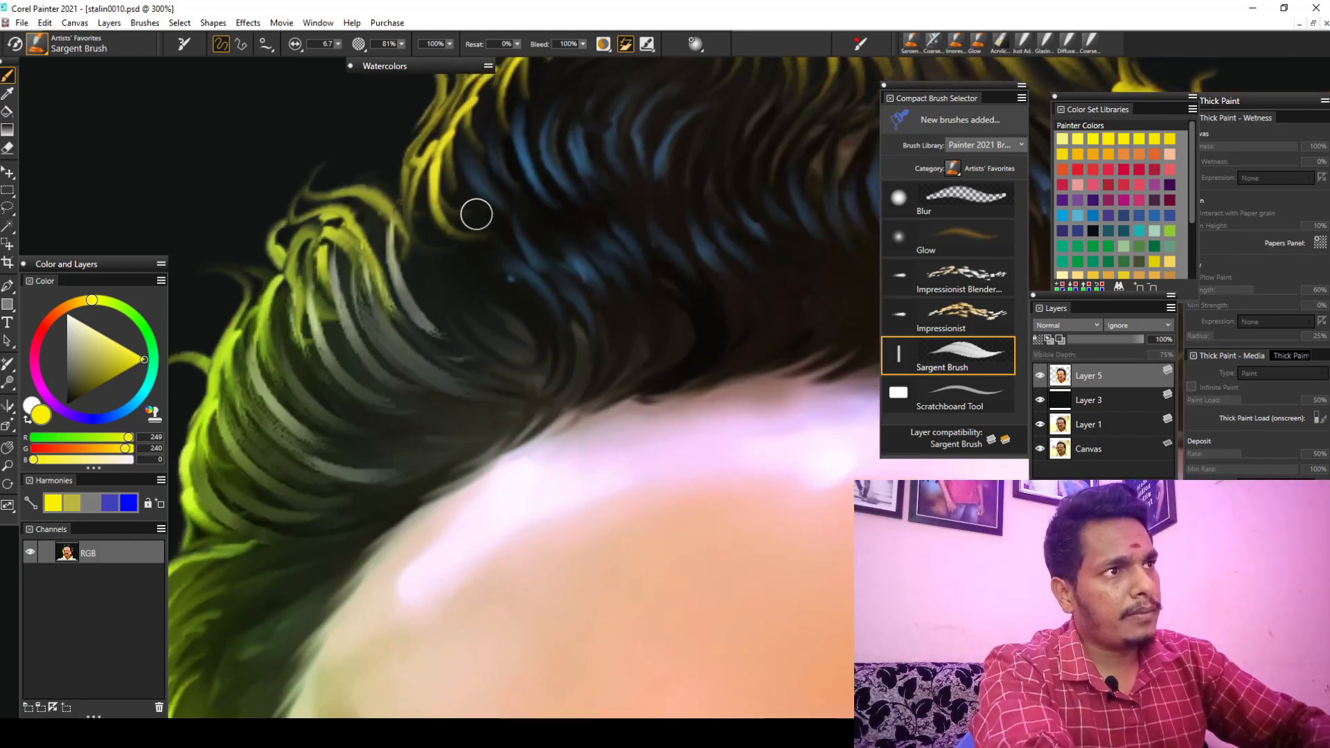
Add light curved strands where the side hair meets the yellow-edged upper tuft beside the blue highlights
{"action": "left_click_drag", "start_coordinate": [417, 227], "coordinate": [465, 317]}
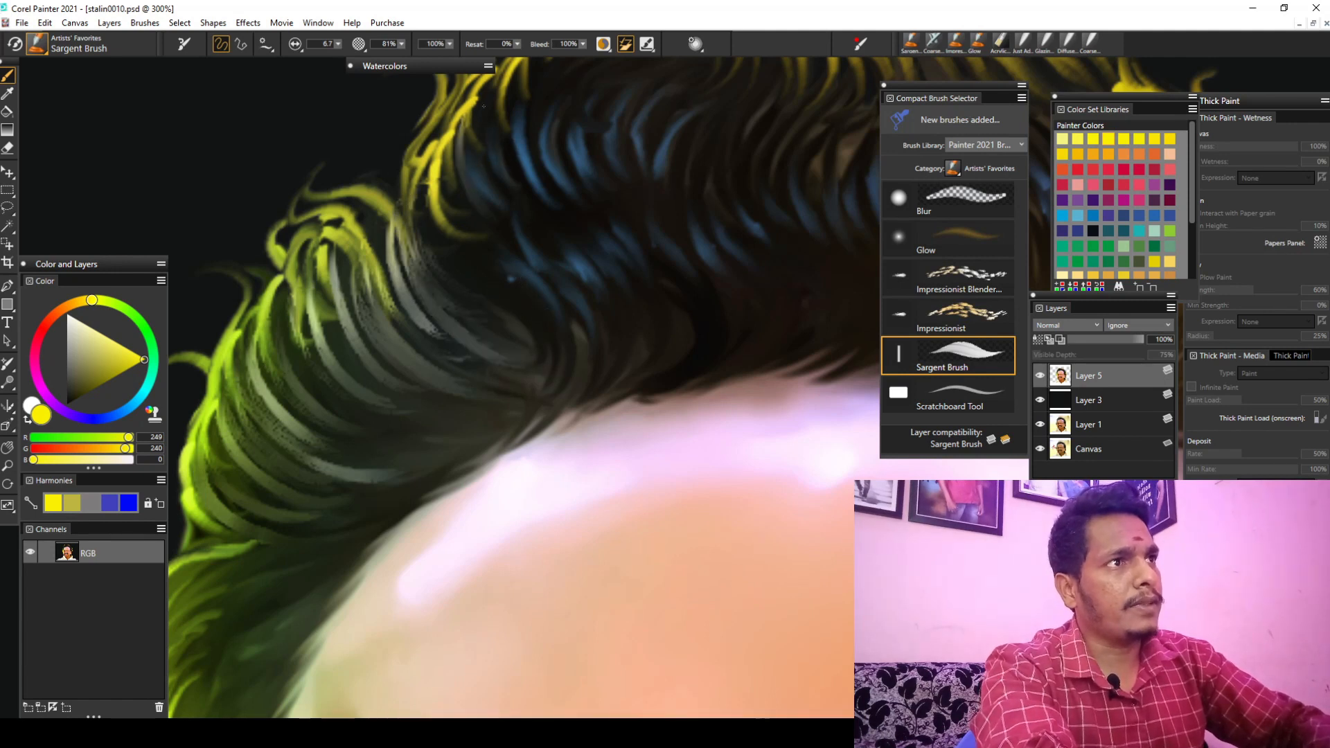
{"action": "left_click_drag", "start_coordinate": [478, 114], "coordinate": [450, 221]}
{"action": "mouse_move", "coordinate": [484, 179]}
{"action": "left_mouse_down"}
{"action": "mouse_move", "coordinate": [430, 274]}
{"action": "mouse_move", "coordinate": [527, 317]}
{"action": "left_mouse_up"}
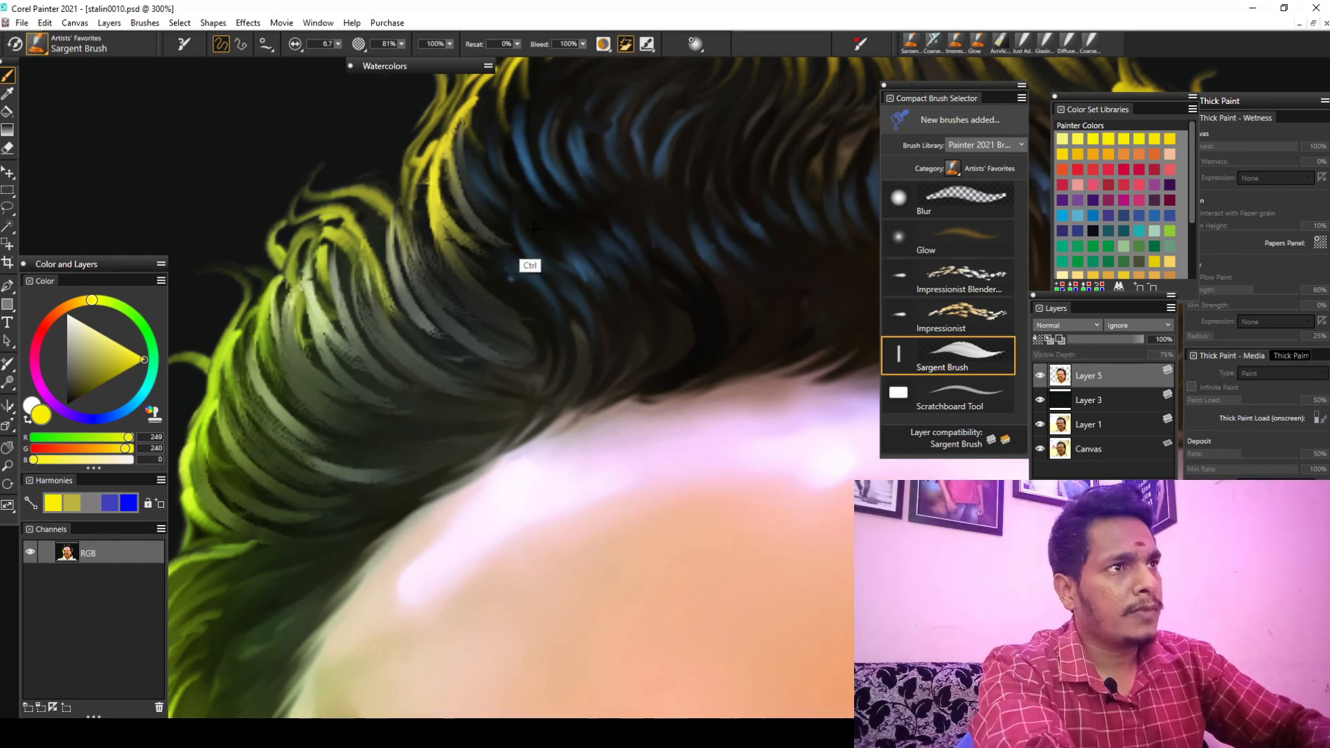
Paint subtle strands in the lower side hair between the green rim and the temple
{"action": "key", "text": "ctrl+0"}
{"action": "scroll", "coordinate": [470, 241], "scroll_direction": "up", "scroll_amount": 5}
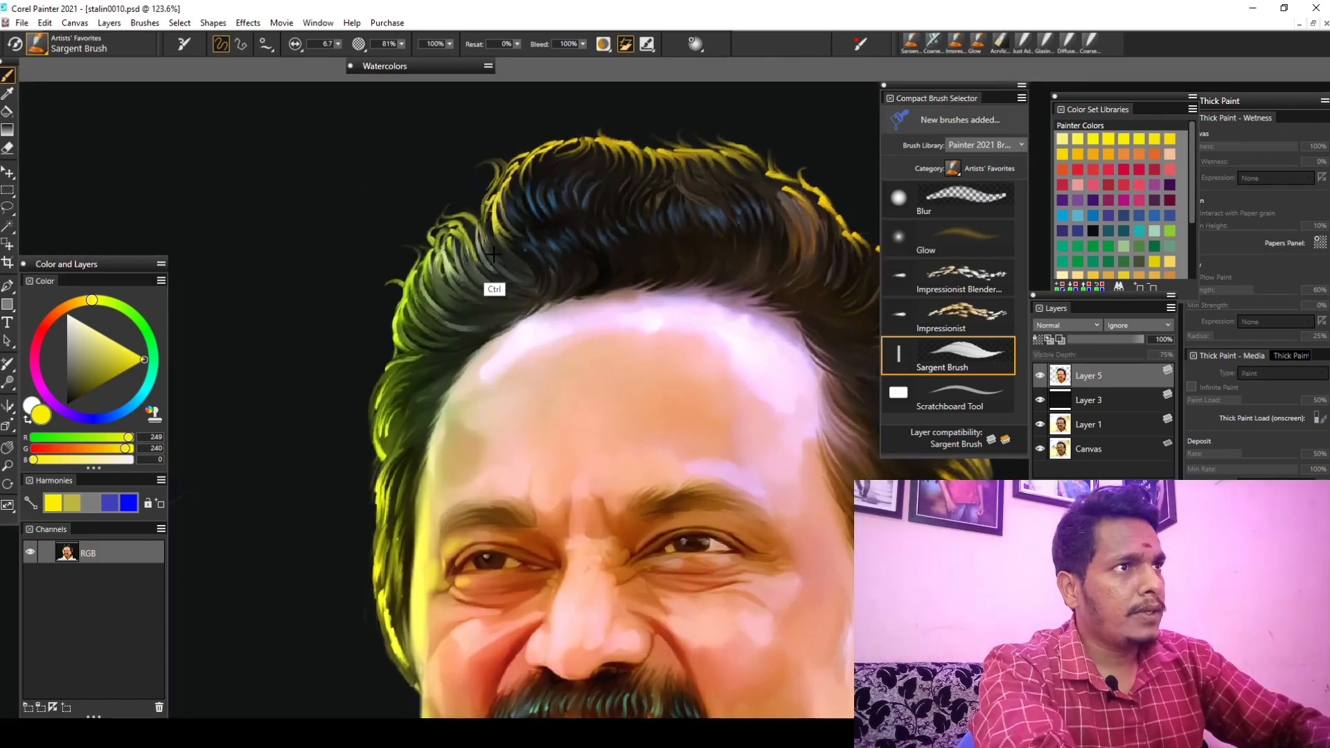
{"action": "scroll", "coordinate": [454, 415], "scroll_direction": "up", "scroll_amount": 1}
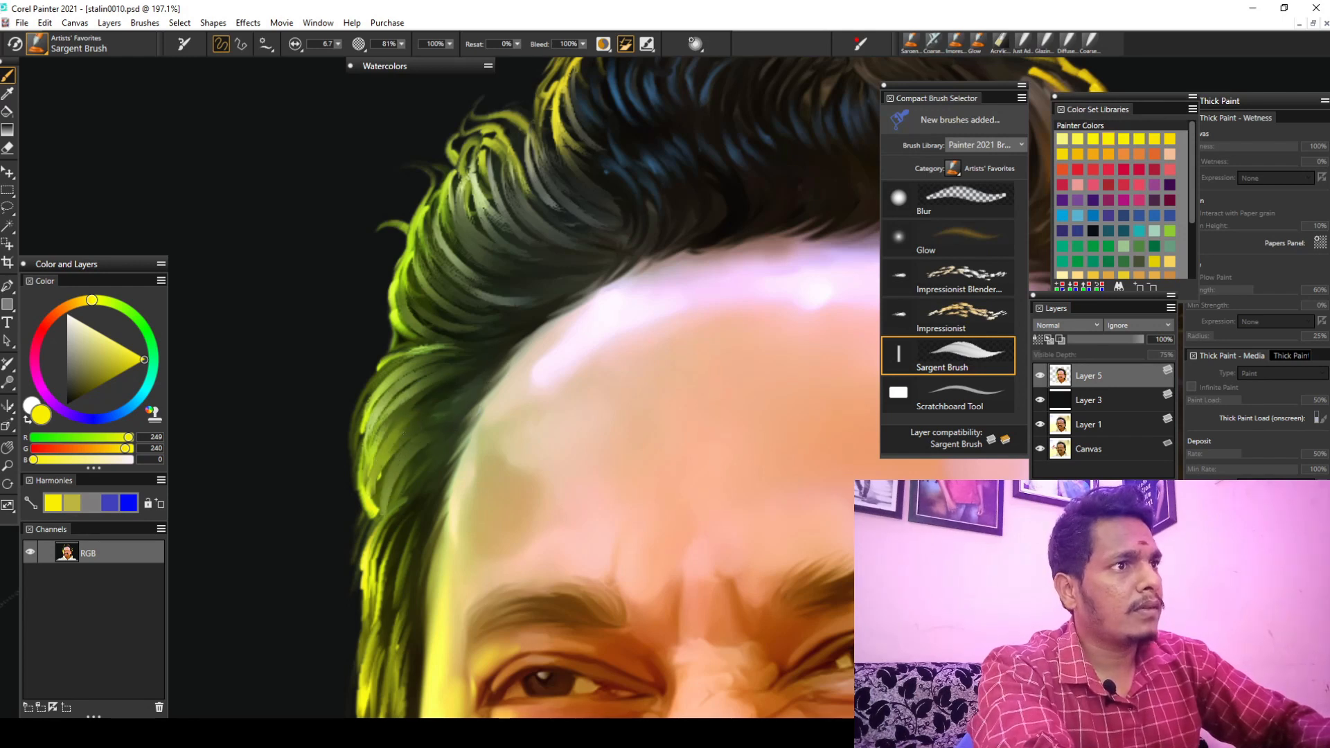
{"action": "left_click_drag", "start_coordinate": [405, 457], "coordinate": [441, 275]}
{"action": "mouse_move", "coordinate": [439, 346]}
{"action": "left_mouse_down"}
{"action": "mouse_move", "coordinate": [416, 398]}
{"action": "mouse_move", "coordinate": [469, 328]}
{"action": "mouse_move", "coordinate": [398, 430]}
{"action": "left_mouse_up"}
{"action": "left_click_drag", "start_coordinate": [441, 323], "coordinate": [409, 371]}
{"action": "left_click_drag", "start_coordinate": [451, 287], "coordinate": [402, 370]}
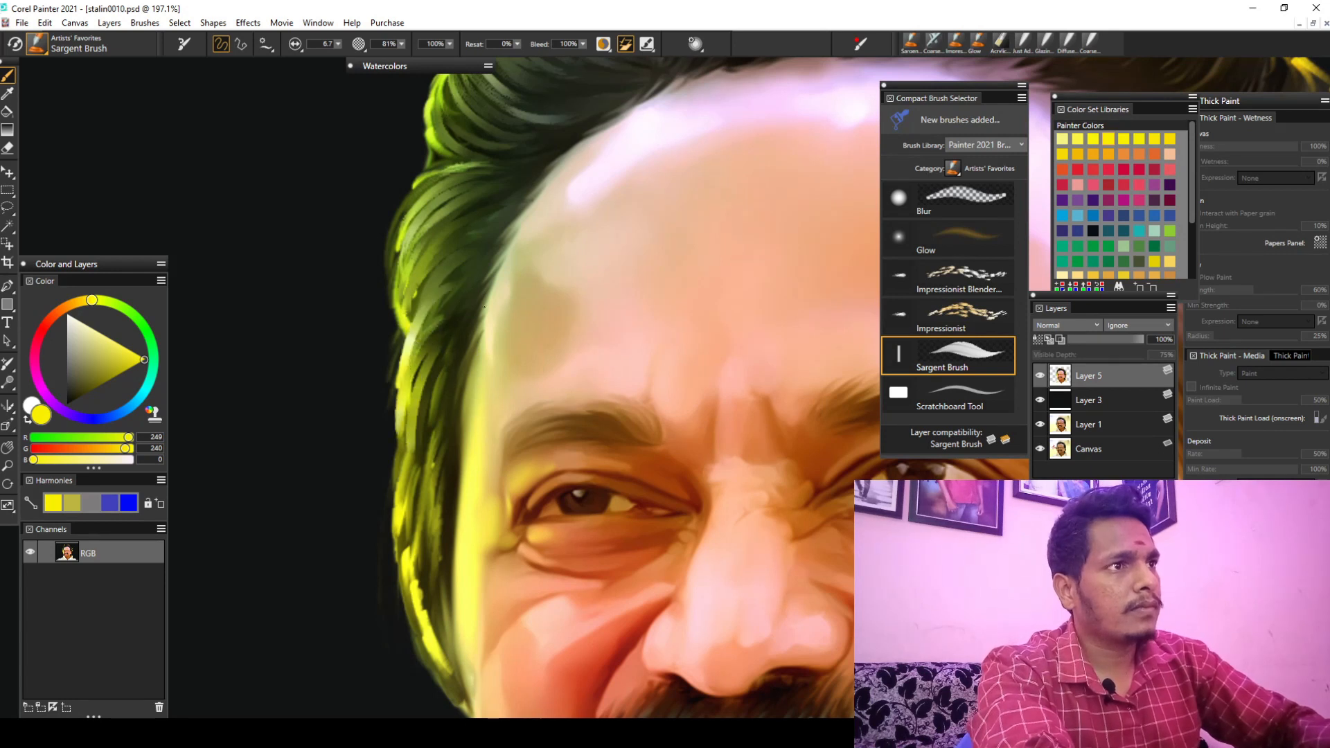
Paint light curved strands over the brown streak beside the yellow rim on the opposite side of the hair
{"action": "left_click_drag", "start_coordinate": [695, 182], "coordinate": [345, 465]}
{"action": "left_click_drag", "start_coordinate": [561, 311], "coordinate": [345, 363]}
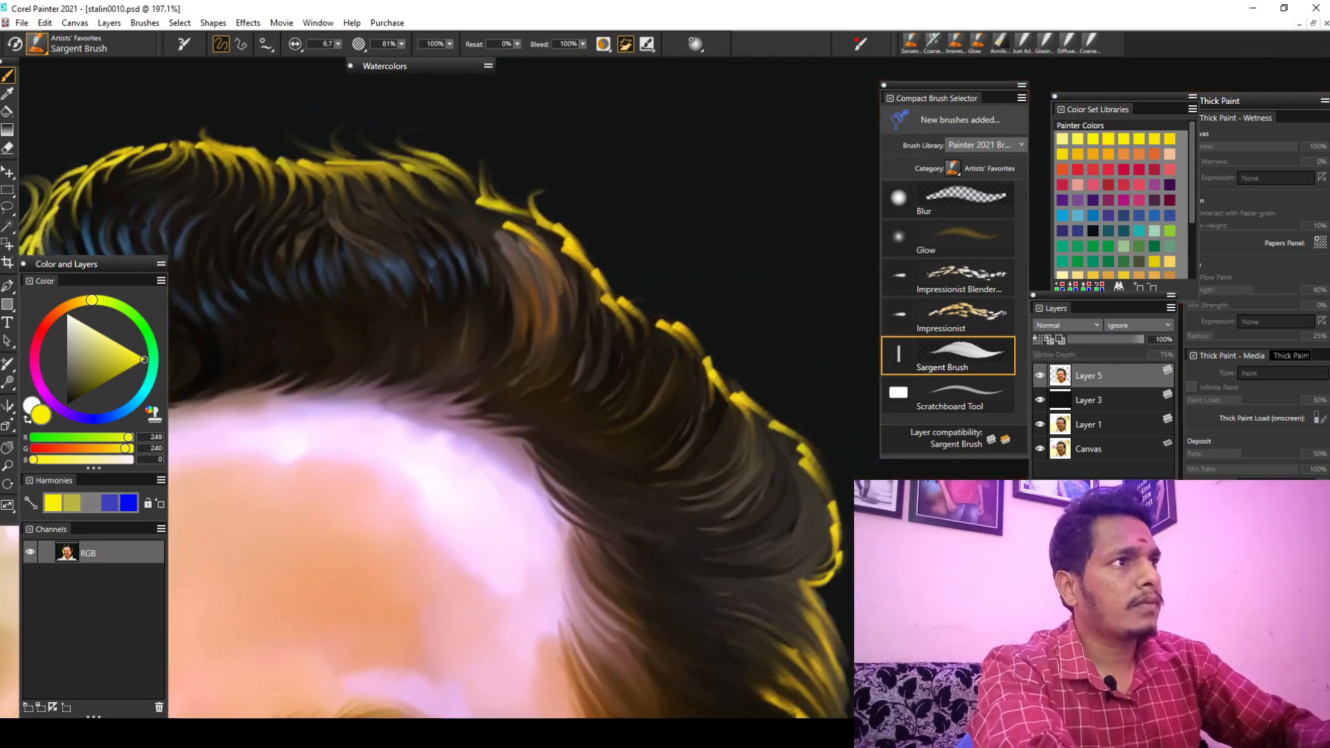
{"action": "mouse_move", "coordinate": [481, 214]}
{"action": "left_mouse_down"}
{"action": "mouse_move", "coordinate": [535, 289]}
{"action": "mouse_move", "coordinate": [494, 211]}
{"action": "mouse_move", "coordinate": [536, 300]}
{"action": "mouse_move", "coordinate": [504, 215]}
{"action": "mouse_move", "coordinate": [589, 335]}
{"action": "left_mouse_up"}
{"action": "left_click_drag", "start_coordinate": [569, 271], "coordinate": [587, 339]}
{"action": "left_click_drag", "start_coordinate": [584, 294], "coordinate": [577, 369]}
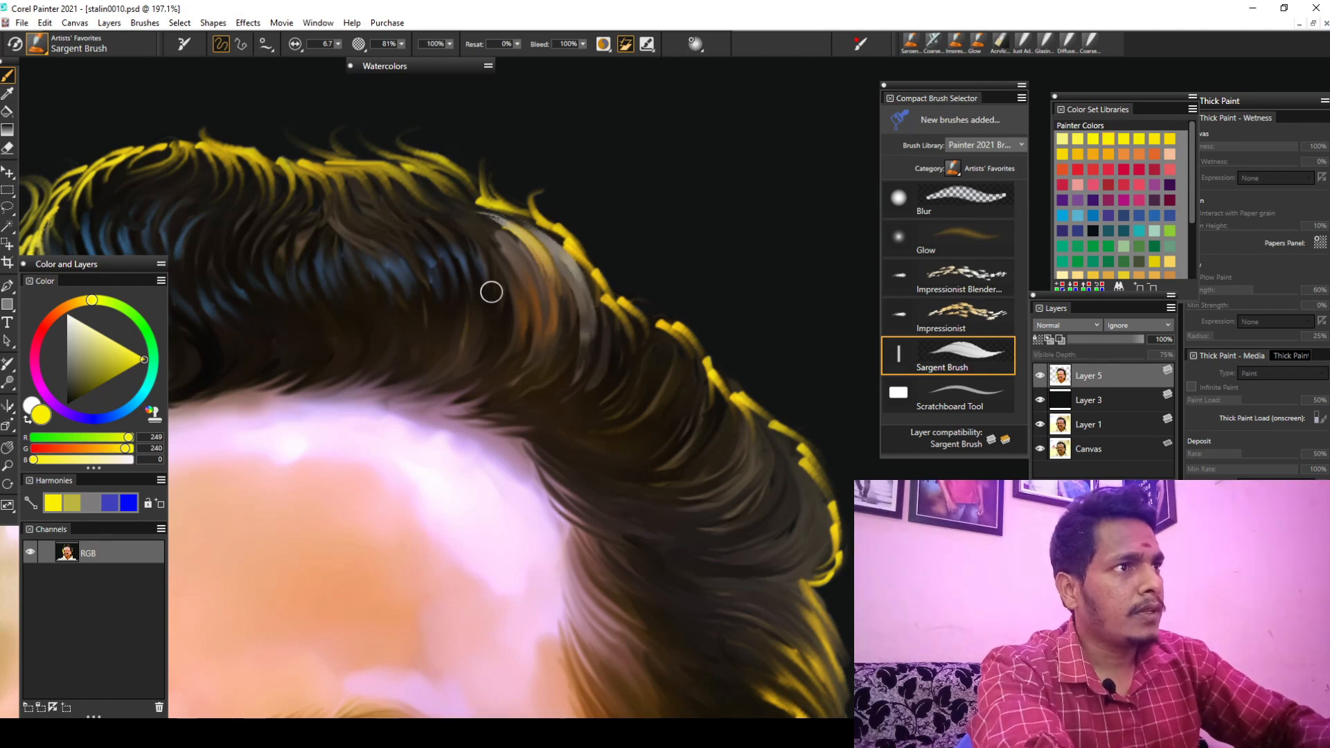
Change the paint color to a pinkish red with RGB values 215, 61, 87
{"action": "left_click_drag", "start_coordinate": [113, 352], "coordinate": [104, 360]}
{"action": "left_click", "coordinate": [318, 22]}
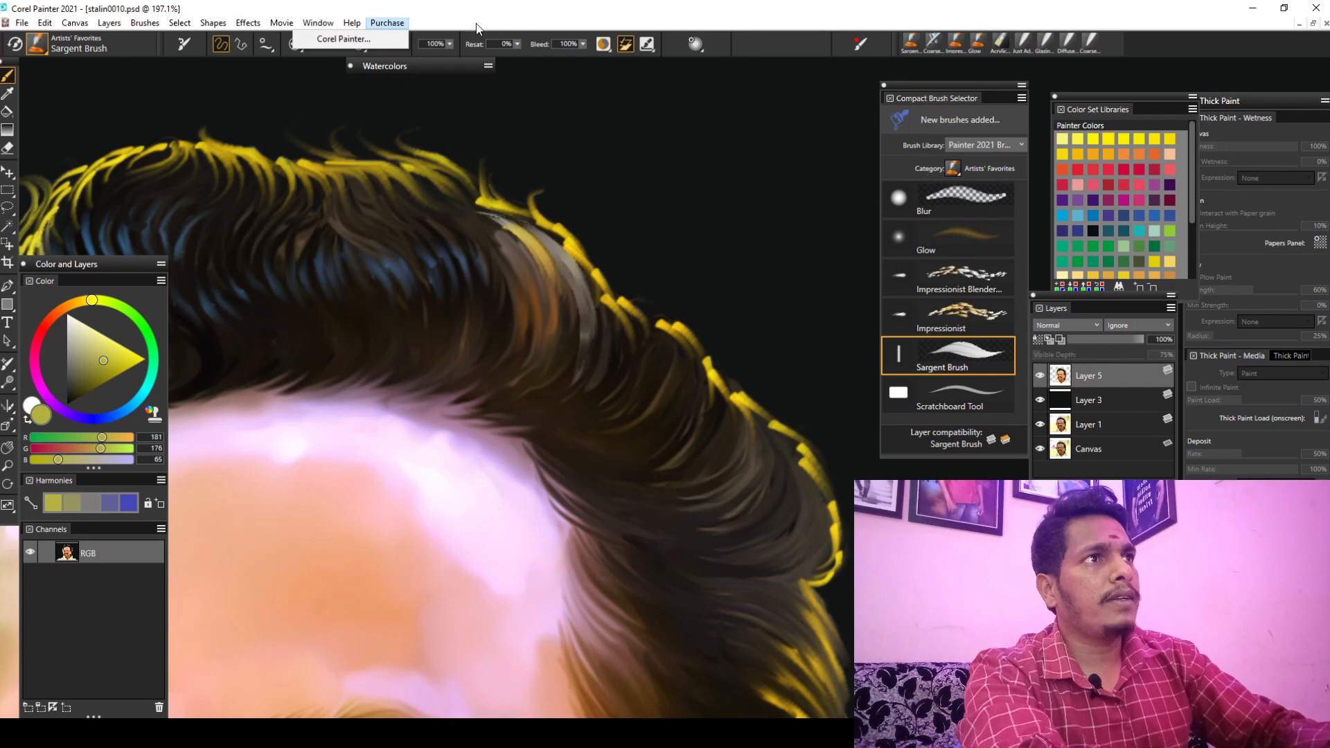
{"action": "left_click", "coordinate": [475, 16]}
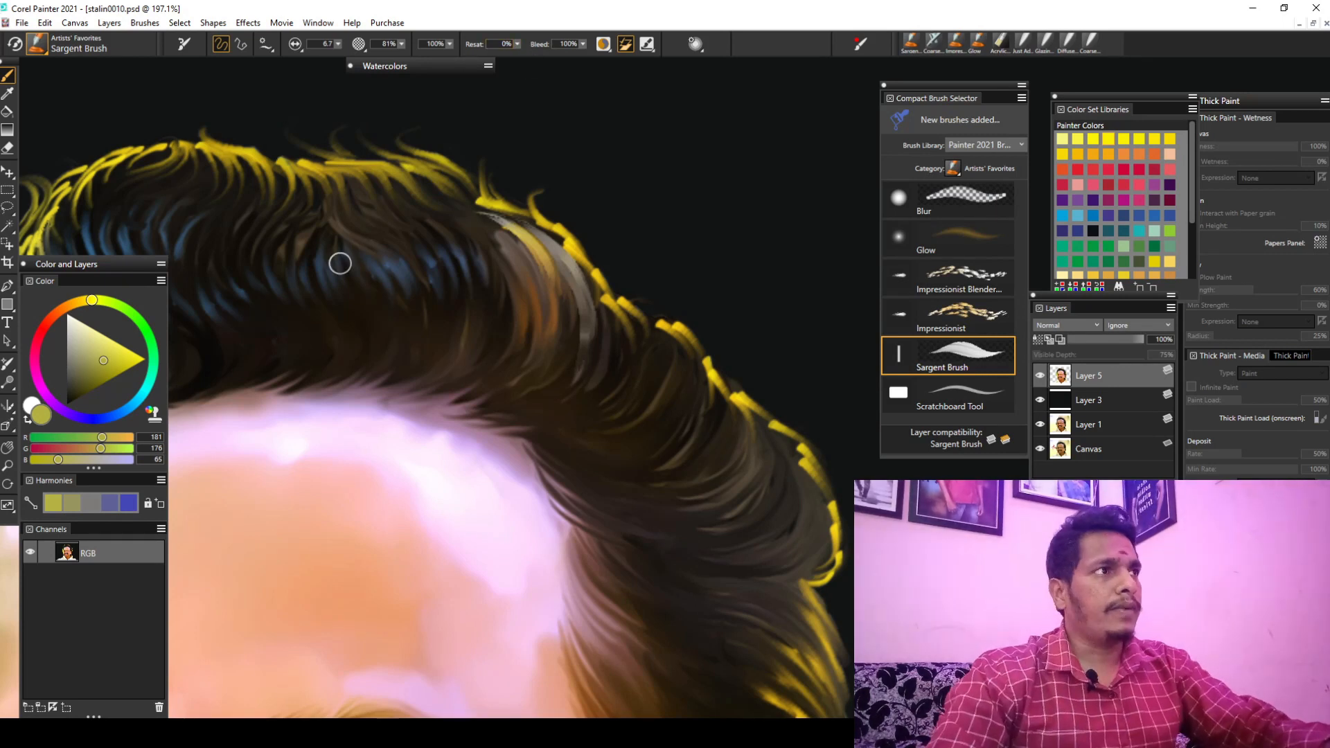
{"action": "left_click", "coordinate": [39, 338]}
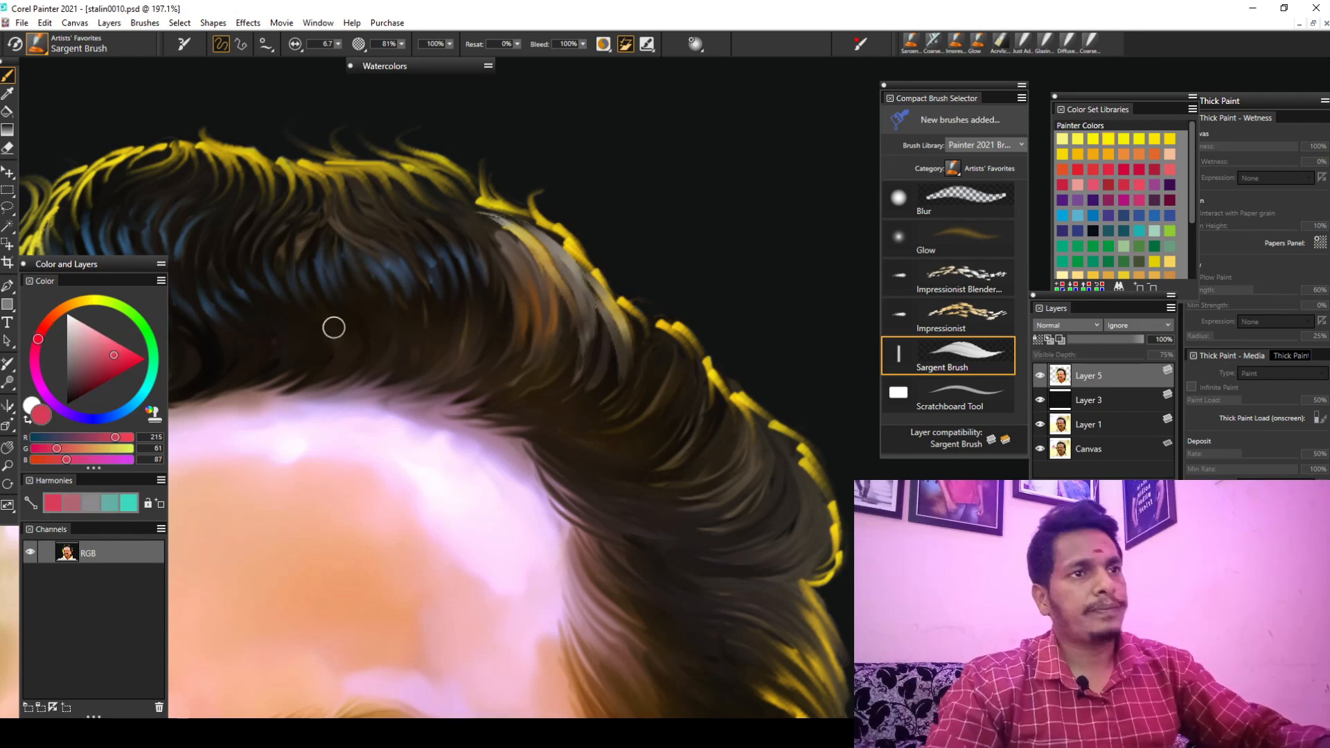
Choose the Scratchboard Tool from Artists' Favorites and try curved red strands over the brown streak and dark hair
{"action": "left_click", "coordinate": [50, 54]}
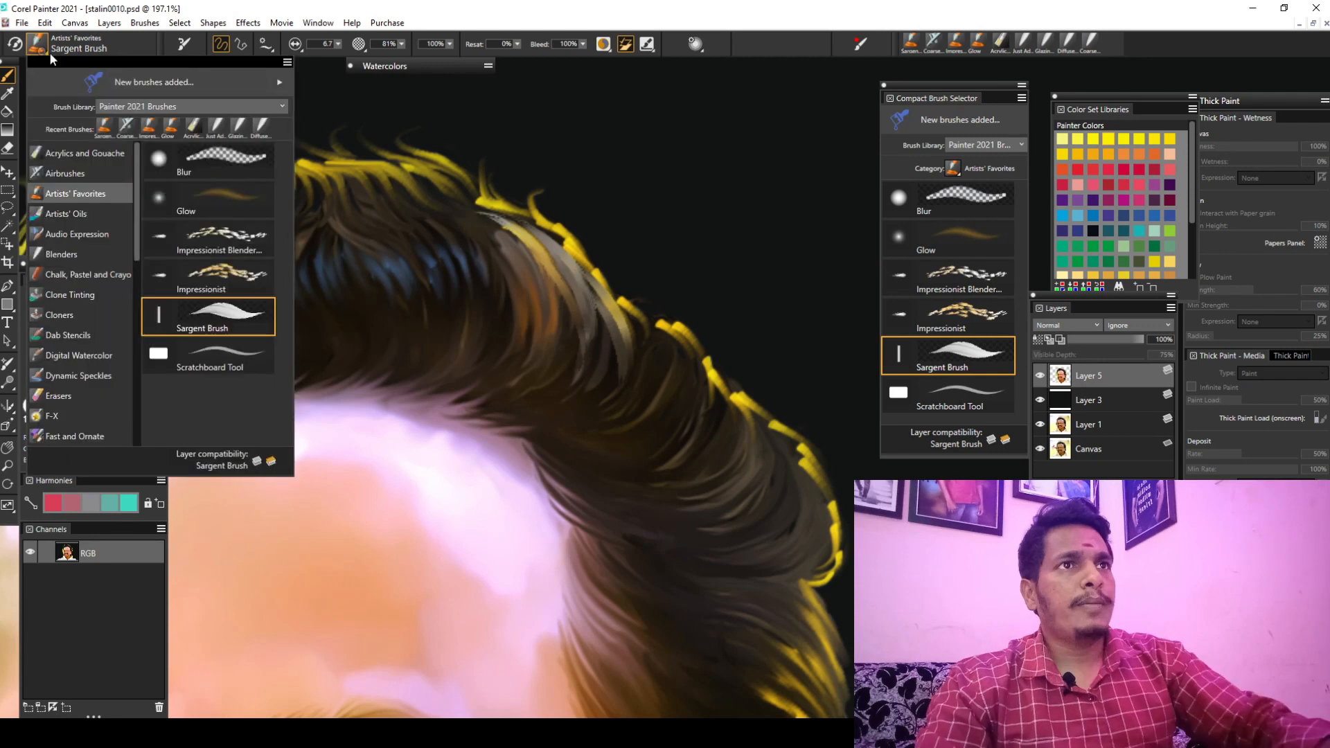
{"action": "left_click", "coordinate": [229, 356]}
{"action": "mouse_move", "coordinate": [513, 251]}
{"action": "left_mouse_down"}
{"action": "mouse_move", "coordinate": [565, 334]}
{"action": "mouse_move", "coordinate": [547, 391]}
{"action": "mouse_move", "coordinate": [590, 387]}
{"action": "mouse_move", "coordinate": [579, 408]}
{"action": "left_mouse_up"}
{"action": "mouse_move", "coordinate": [423, 256]}
{"action": "left_mouse_down"}
{"action": "mouse_move", "coordinate": [512, 409]}
{"action": "mouse_move", "coordinate": [496, 414]}
{"action": "left_mouse_up"}
{"action": "left_click_drag", "start_coordinate": [393, 279], "coordinate": [477, 417]}
{"action": "left_click_drag", "start_coordinate": [419, 253], "coordinate": [516, 398]}
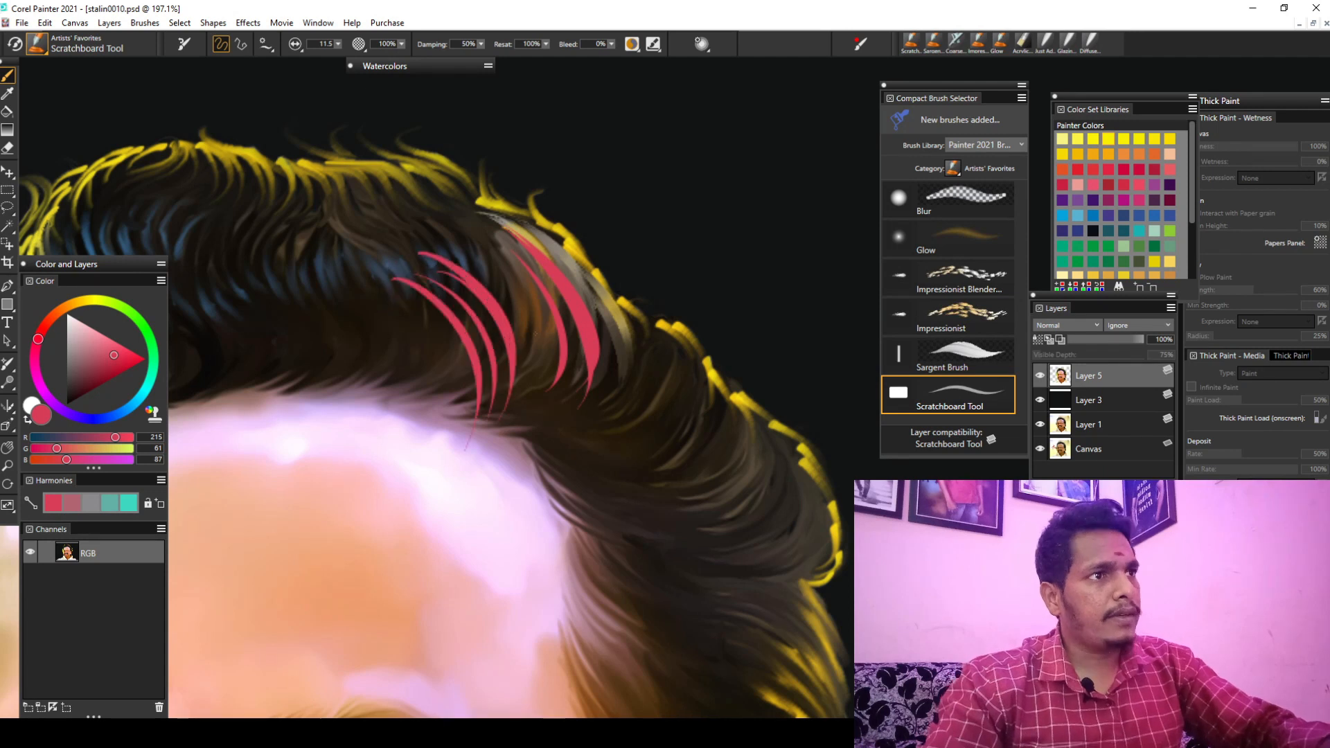
{"action": "left_click_drag", "start_coordinate": [439, 227], "coordinate": [534, 377]}
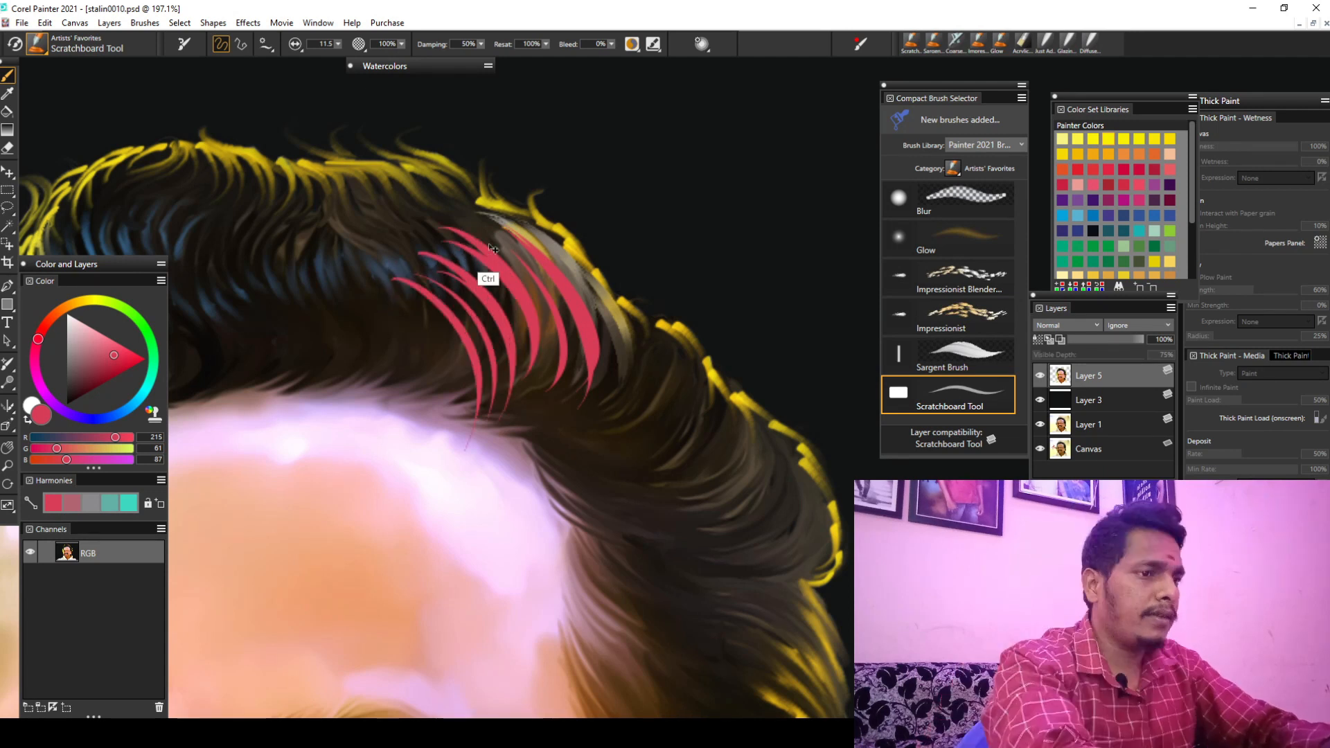
Undo the red Scratchboard Tool strands in the hair
{"action": "key", "text": "ctrl+z"}
{"action": "key", "text": "ctrl+z"}
{"action": "key", "text": "ctrl+z"}
{"action": "key", "text": "ctrl+z"}
{"action": "key", "text": "ctrl+z"}
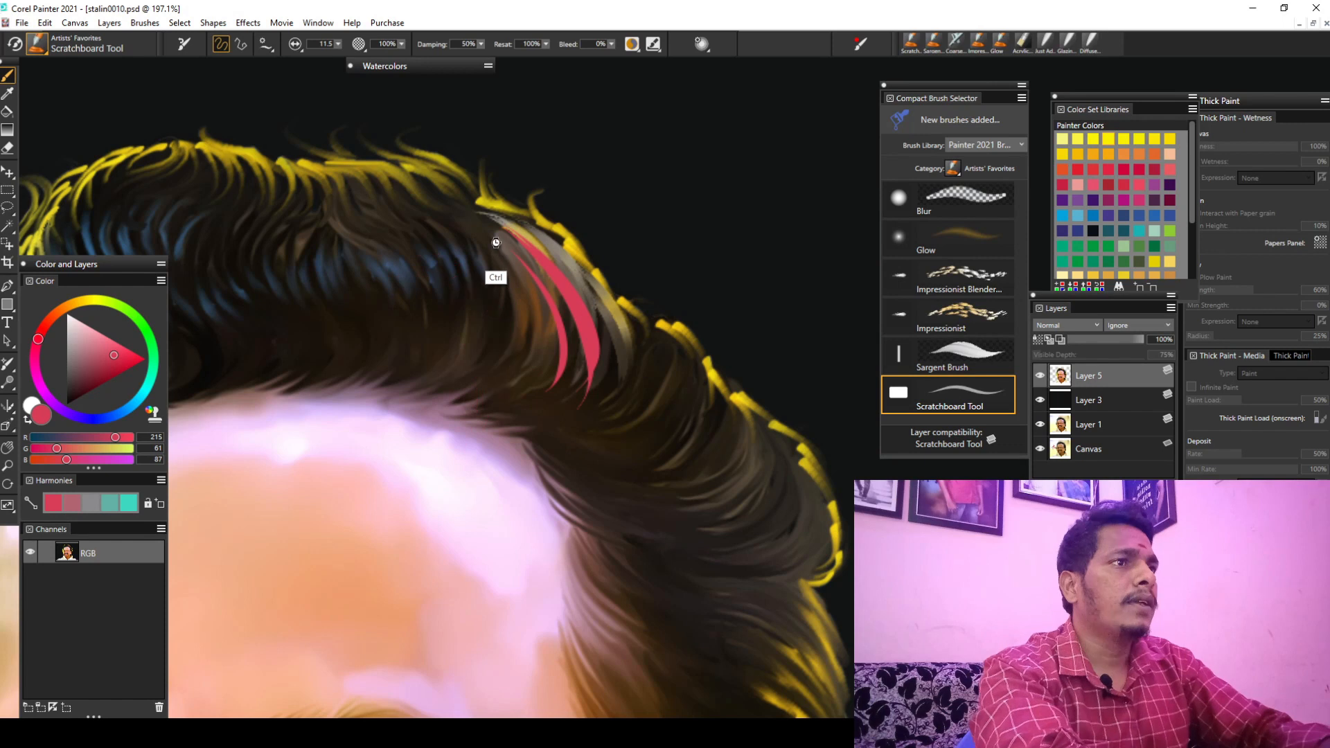
{"action": "key", "text": "ctrl+z"}
{"action": "key", "text": "ctrl+z"}
Paint a fan of curved, tapered red Scratchboard Tool strokes on the dark background beside the hair
{"action": "mouse_move", "coordinate": [739, 214]}
{"action": "left_mouse_down"}
{"action": "mouse_move", "coordinate": [510, 275]}
{"action": "mouse_move", "coordinate": [654, 412]}
{"action": "left_mouse_up"}
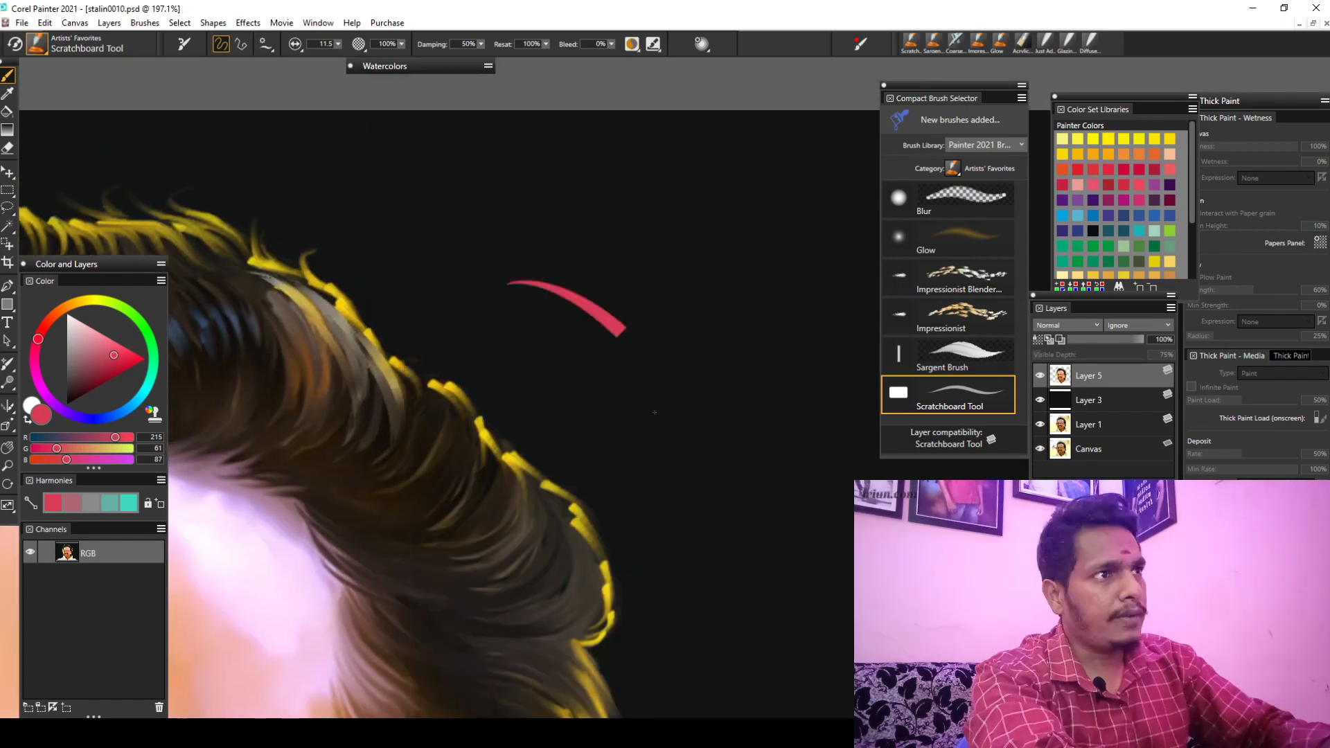
{"action": "mouse_move", "coordinate": [475, 259]}
{"action": "left_mouse_down"}
{"action": "mouse_move", "coordinate": [523, 252]}
{"action": "mouse_move", "coordinate": [658, 402]}
{"action": "left_mouse_up"}
{"action": "mouse_move", "coordinate": [461, 277]}
{"action": "left_mouse_down"}
{"action": "mouse_move", "coordinate": [695, 333]}
{"action": "mouse_move", "coordinate": [718, 318]}
{"action": "mouse_move", "coordinate": [736, 274]}
{"action": "left_mouse_up"}
{"action": "left_click_drag", "start_coordinate": [471, 250], "coordinate": [763, 256]}
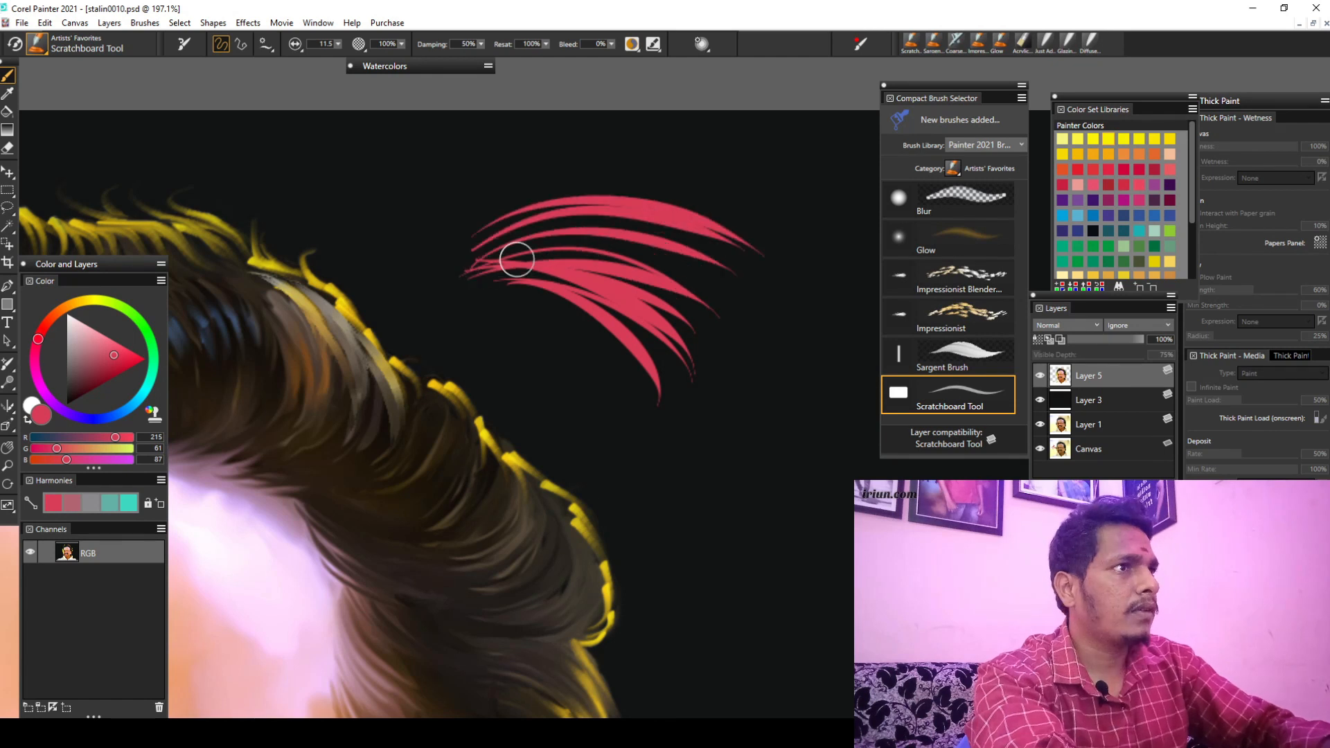
{"action": "left_click_drag", "start_coordinate": [493, 247], "coordinate": [797, 261]}
{"action": "mouse_move", "coordinate": [500, 216]}
{"action": "left_mouse_down"}
{"action": "mouse_move", "coordinate": [795, 222]}
{"action": "mouse_move", "coordinate": [698, 240]}
{"action": "left_mouse_up"}
{"action": "mouse_move", "coordinate": [530, 182]}
{"action": "left_mouse_down"}
{"action": "mouse_move", "coordinate": [673, 133]}
{"action": "mouse_move", "coordinate": [824, 222]}
{"action": "left_mouse_up"}
Choose Blender Bristle from Artists' Oils, reduce its size to 26.5, and try it around the red strokes
{"action": "left_click", "coordinate": [37, 44]}
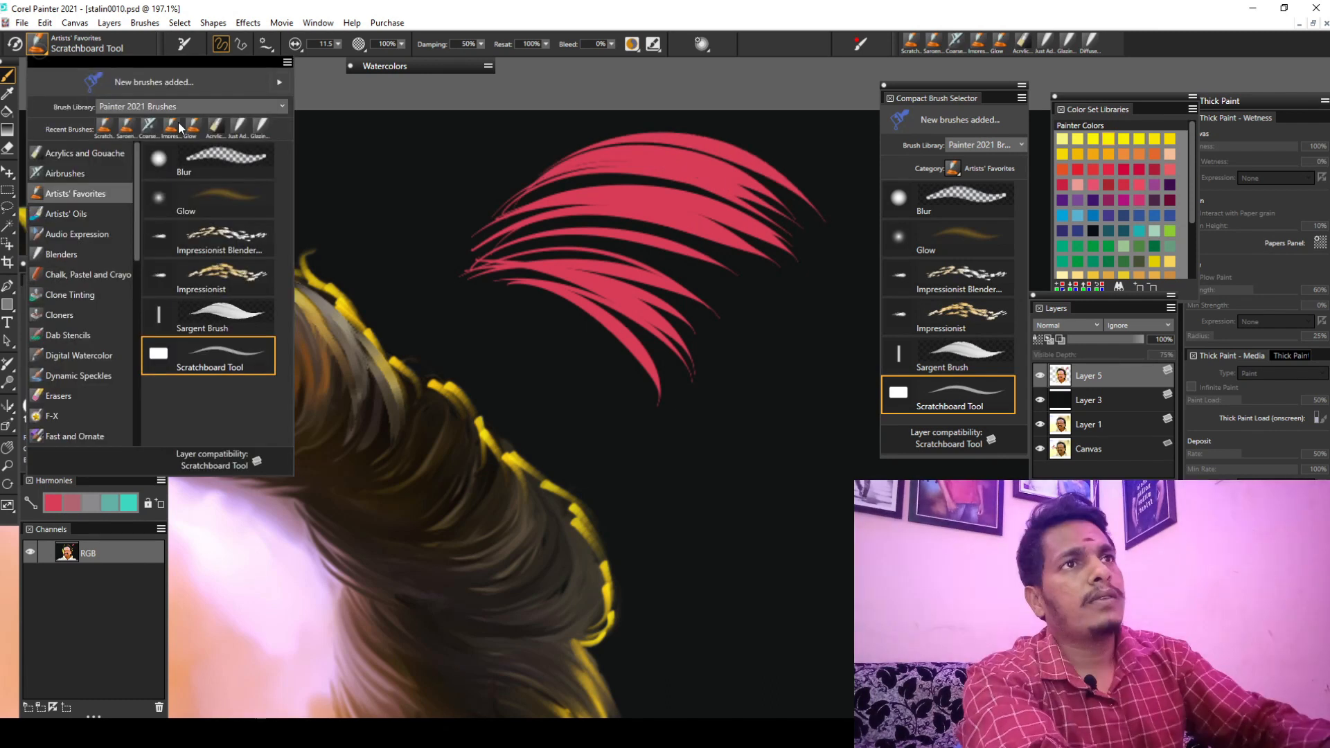
{"action": "left_click", "coordinate": [80, 214]}
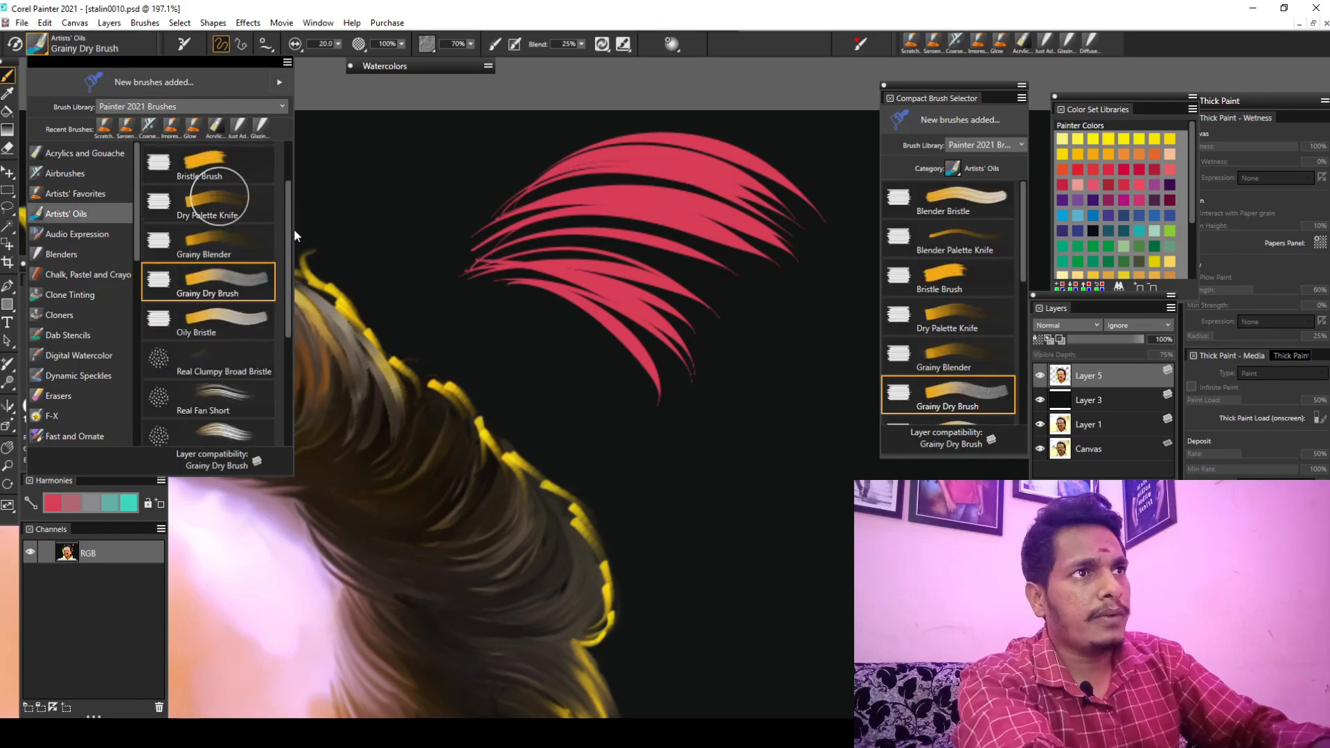
{"action": "left_click", "coordinate": [194, 164]}
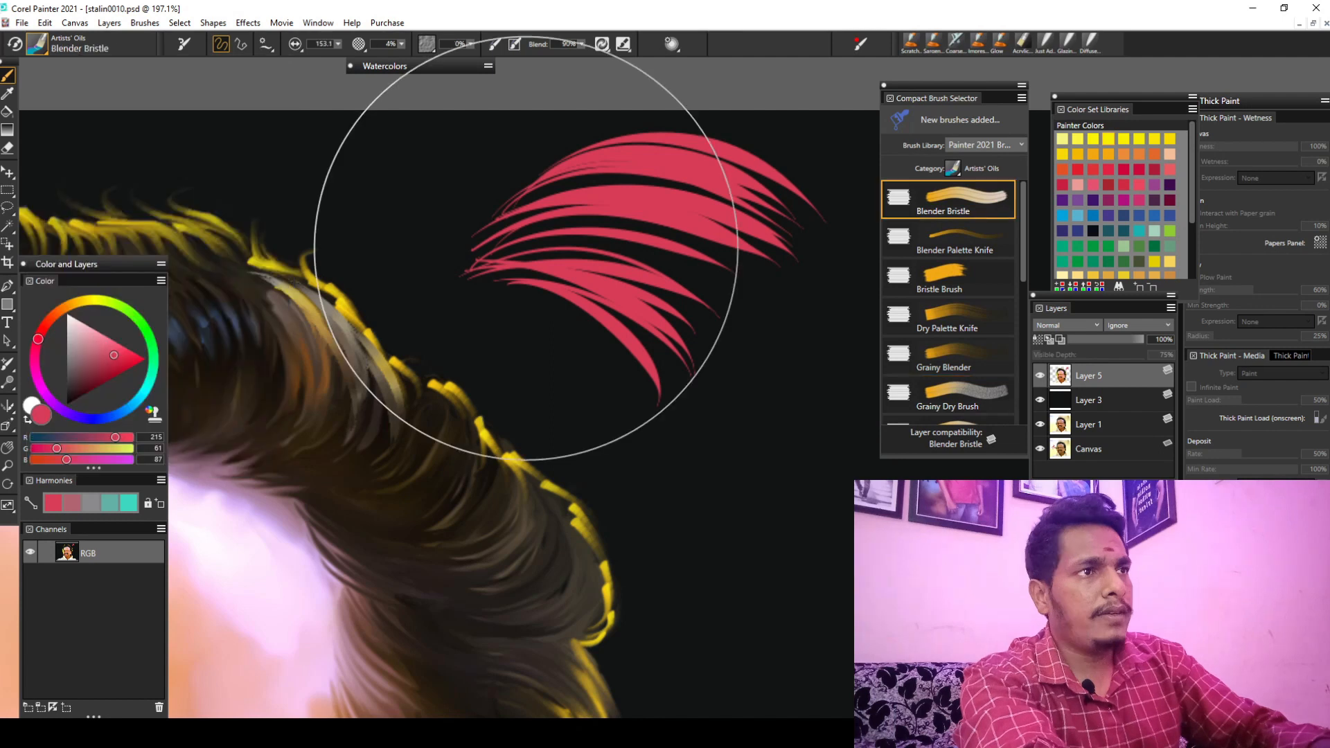
{"action": "left_click", "coordinate": [338, 45]}
{"action": "mouse_move", "coordinate": [356, 56]}
{"action": "left_mouse_down"}
{"action": "mouse_move", "coordinate": [298, 59]}
{"action": "mouse_move", "coordinate": [337, 61]}
{"action": "left_mouse_up"}
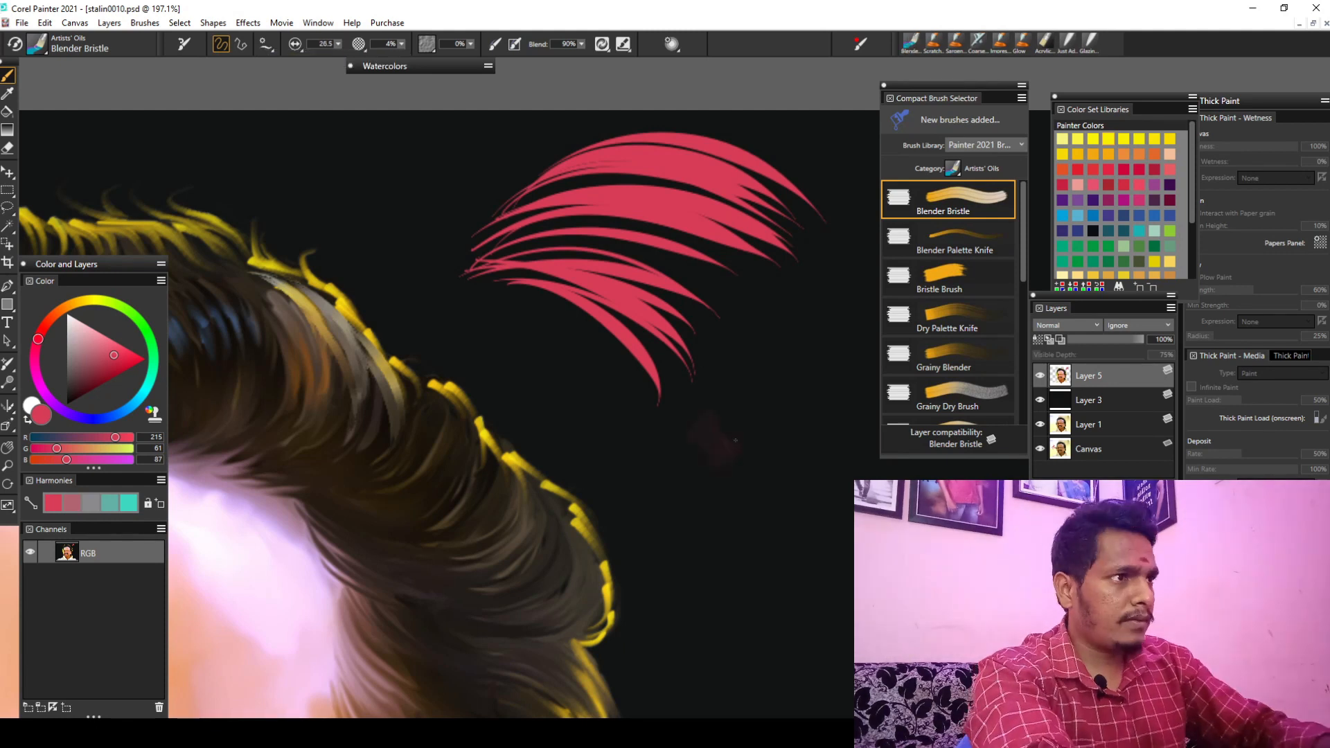
{"action": "mouse_move", "coordinate": [736, 440]}
{"action": "left_mouse_down"}
{"action": "mouse_move", "coordinate": [535, 335]}
{"action": "mouse_move", "coordinate": [433, 214]}
{"action": "mouse_move", "coordinate": [755, 240]}
{"action": "mouse_move", "coordinate": [779, 396]}
{"action": "left_mouse_up"}
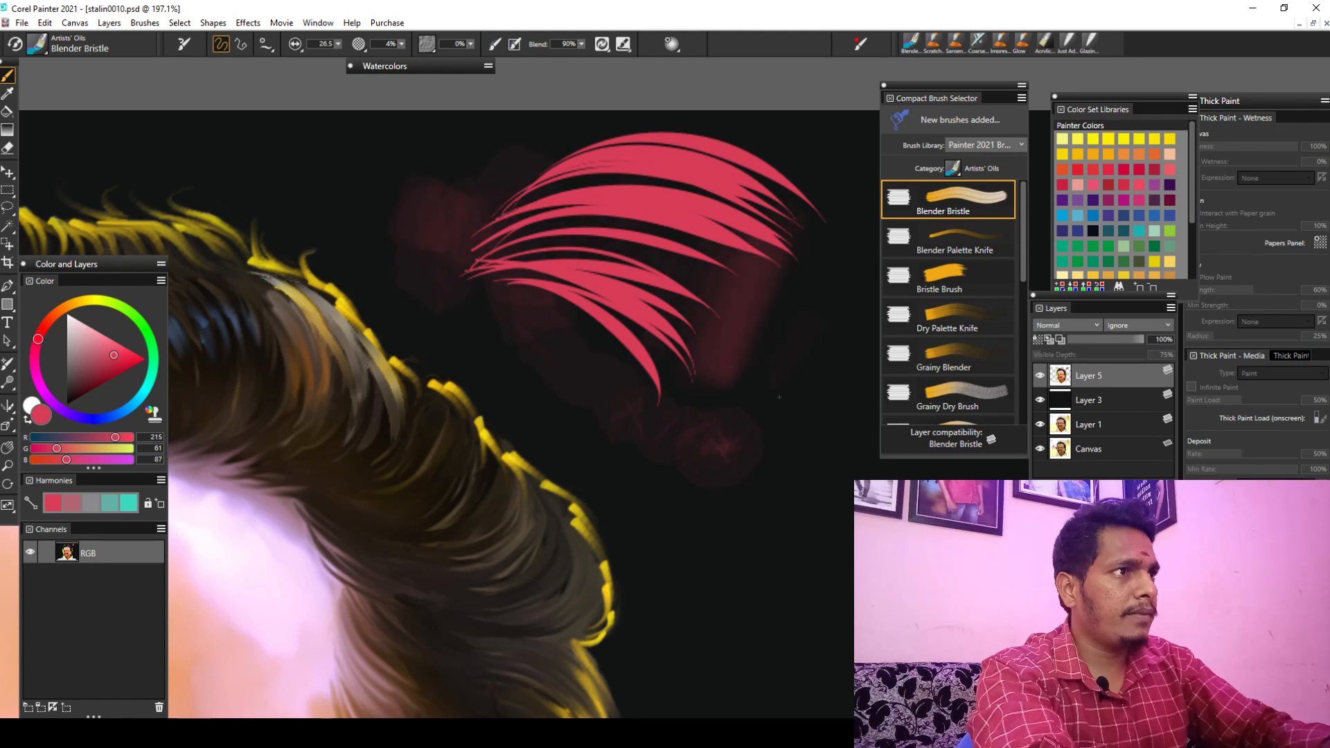
Undo the Blender Bristle smudges and the fan of red strokes on the background
{"action": "key", "text": "ctrl+z"}
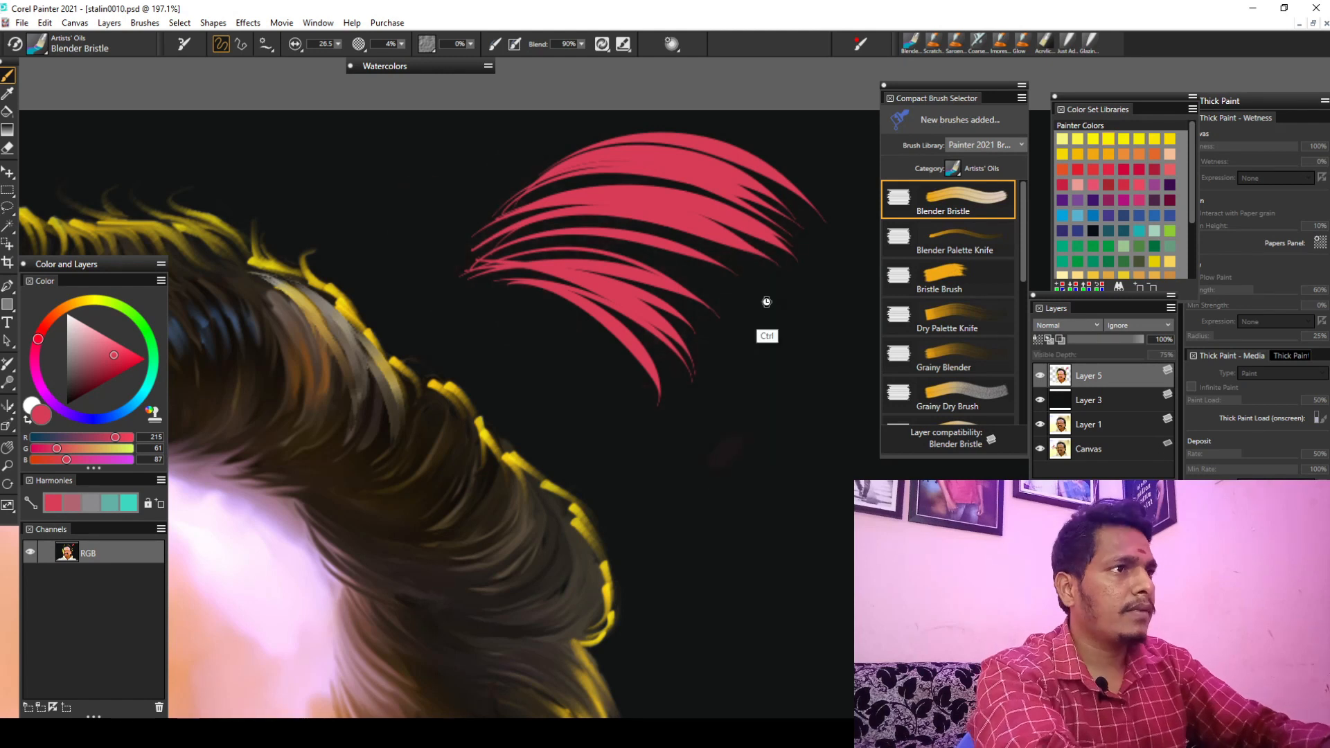
{"action": "key", "text": "ctrl+z"}
{"action": "key", "text": "ctrl+z"}
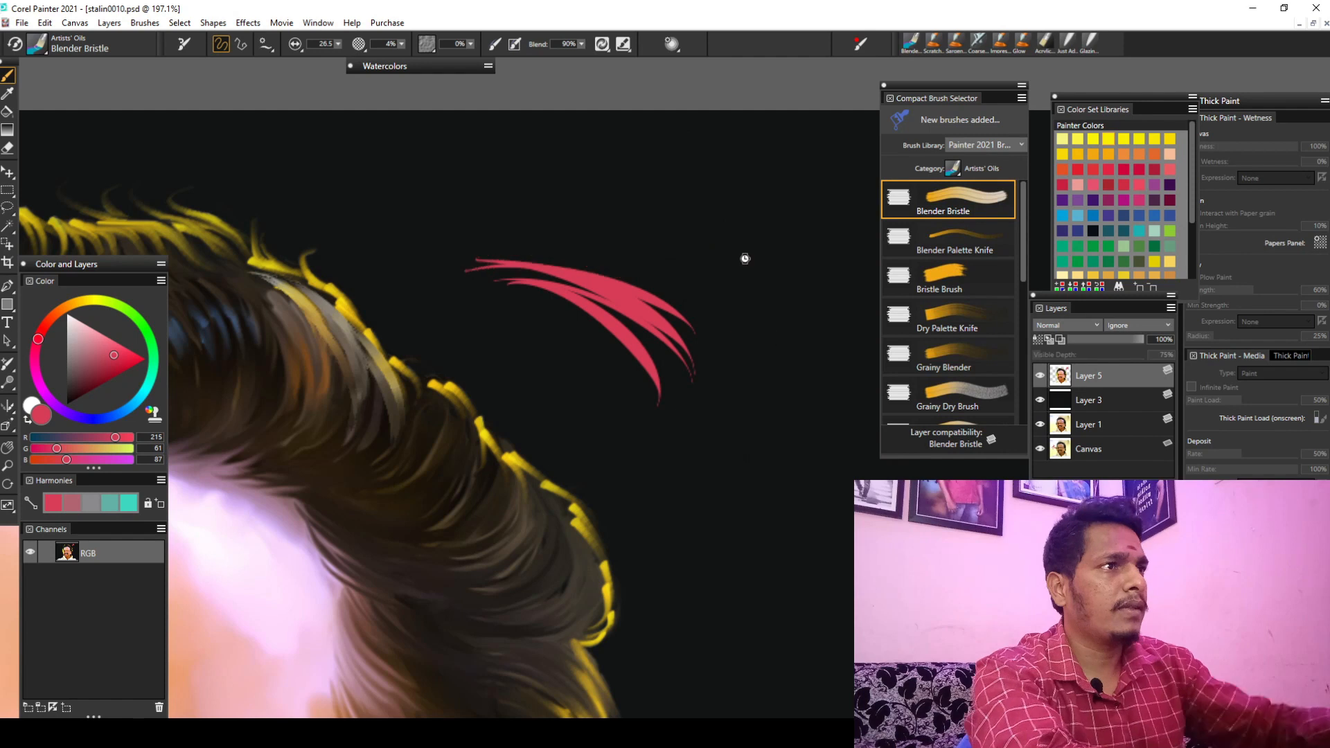
{"action": "key", "text": "ctrl+z"}
{"action": "key", "text": "ctrl+z"}
Try Blender Bristle at size 29.5 with vertical strokes on the dark background beside the face, and undo them
{"action": "key", "text": "ctrl+minus"}
{"action": "key", "text": "ctrl+minus"}
{"action": "key", "text": "ctrl+minus"}
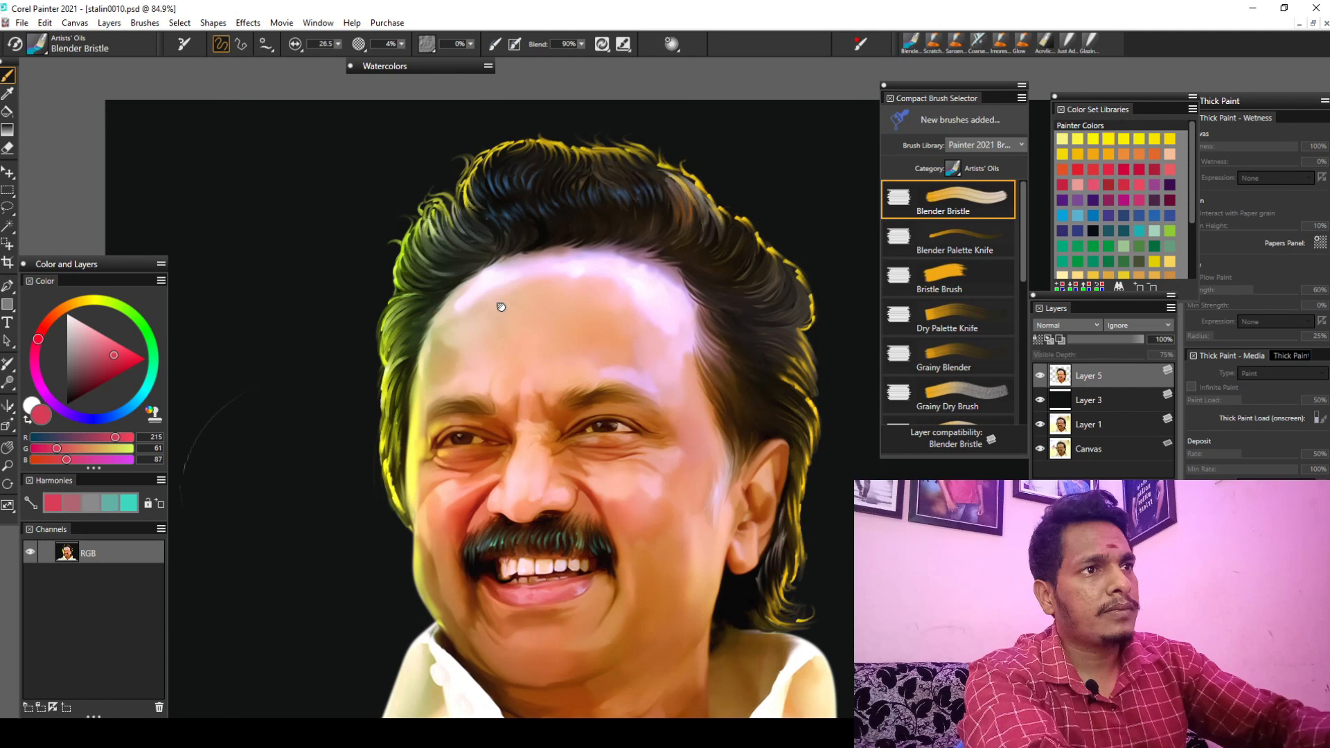
{"action": "left_click_drag", "start_coordinate": [501, 307], "coordinate": [671, 233]}
{"action": "key", "text": "bracketright"}
{"action": "key", "text": "bracketright"}
{"action": "key", "text": "bracketright"}
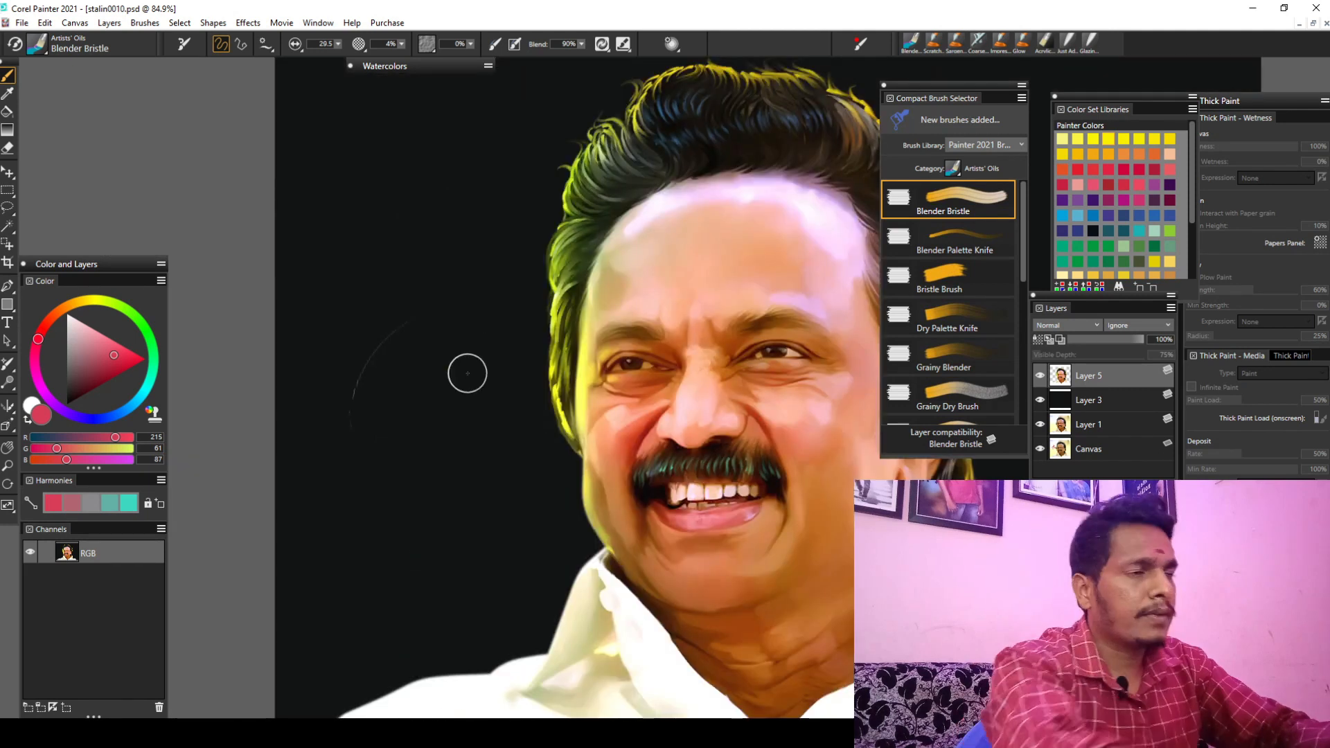
{"action": "left_click_drag", "start_coordinate": [468, 374], "coordinate": [476, 263]}
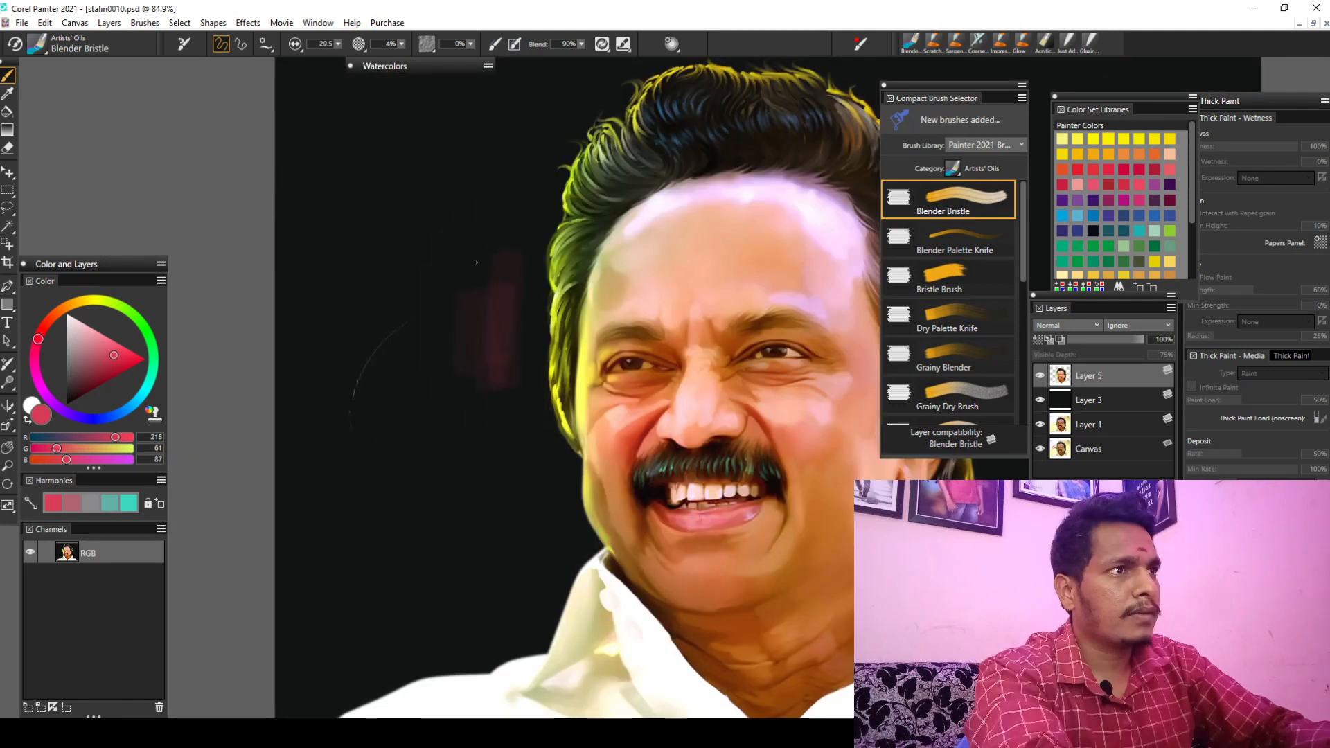
{"action": "left_click_drag", "start_coordinate": [448, 387], "coordinate": [444, 208]}
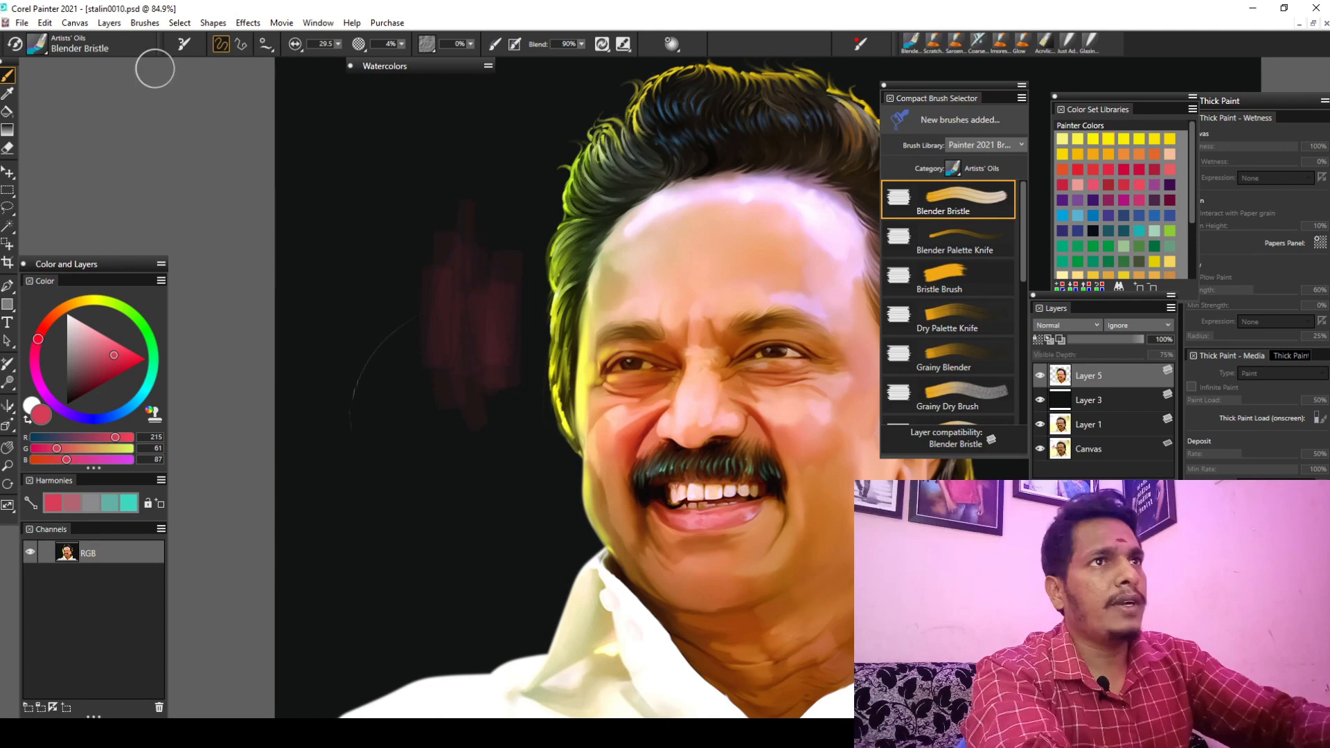
{"action": "key", "text": "ctrl+z"}
{"action": "key", "text": "ctrl+z"}
Choose the Bristle Brush from Artists' Oils and paint thick red test strokes on the dark background beside the face
{"action": "left_click", "coordinate": [52, 48]}
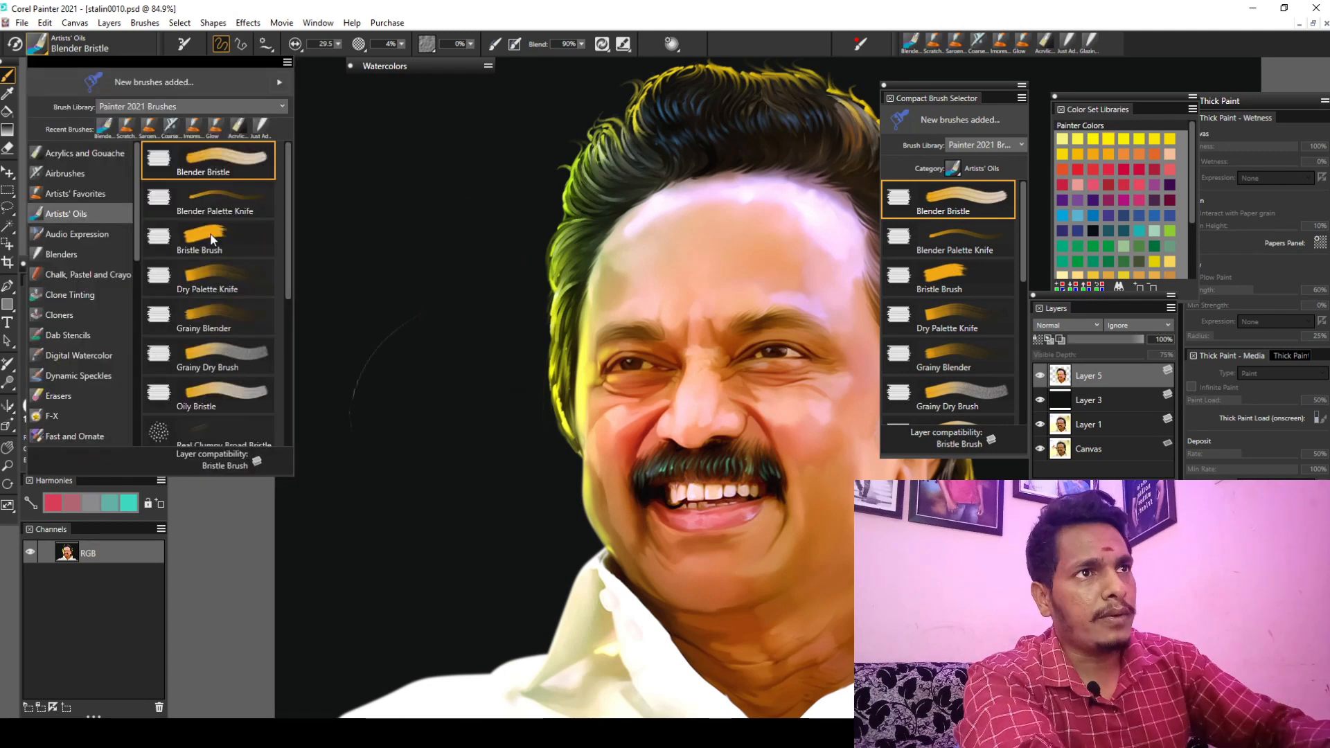
{"action": "left_click", "coordinate": [222, 237]}
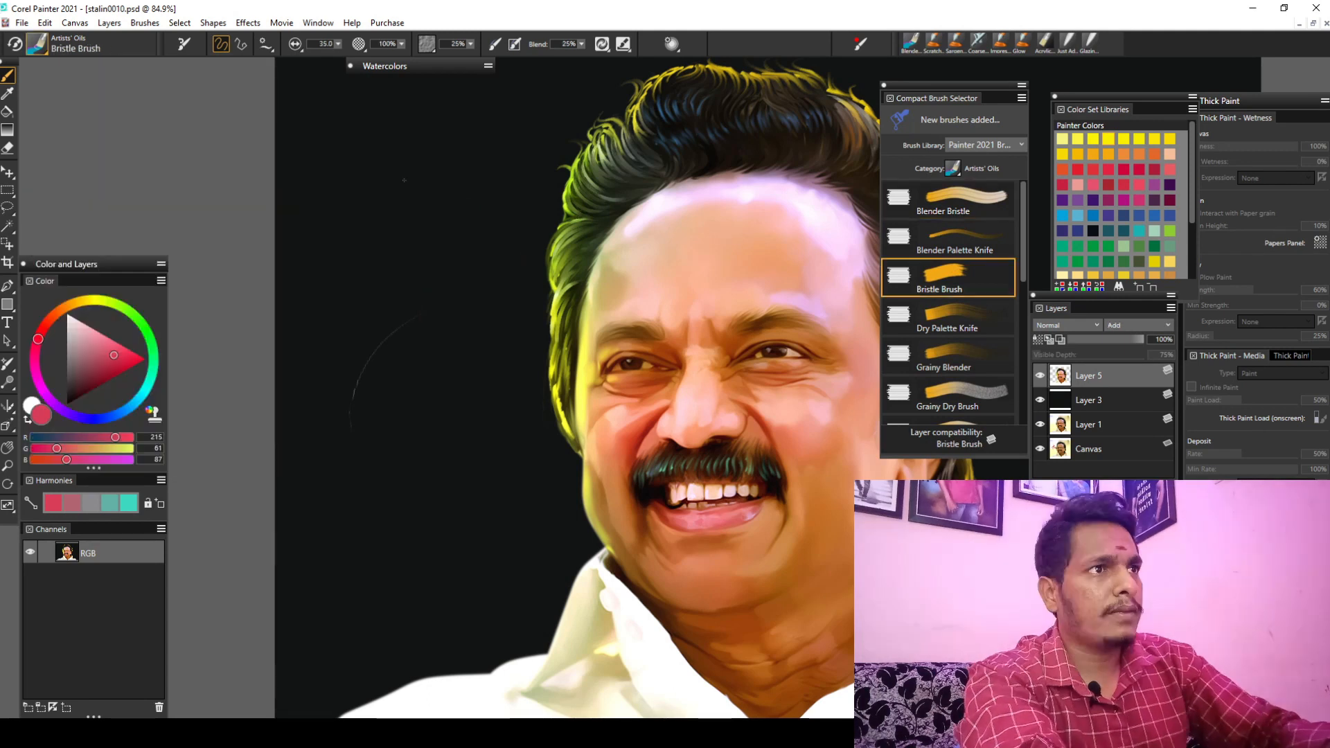
{"action": "left_click_drag", "start_coordinate": [395, 173], "coordinate": [436, 295]}
{"action": "left_click_drag", "start_coordinate": [478, 166], "coordinate": [499, 277]}
{"action": "left_click_drag", "start_coordinate": [346, 305], "coordinate": [374, 374]}
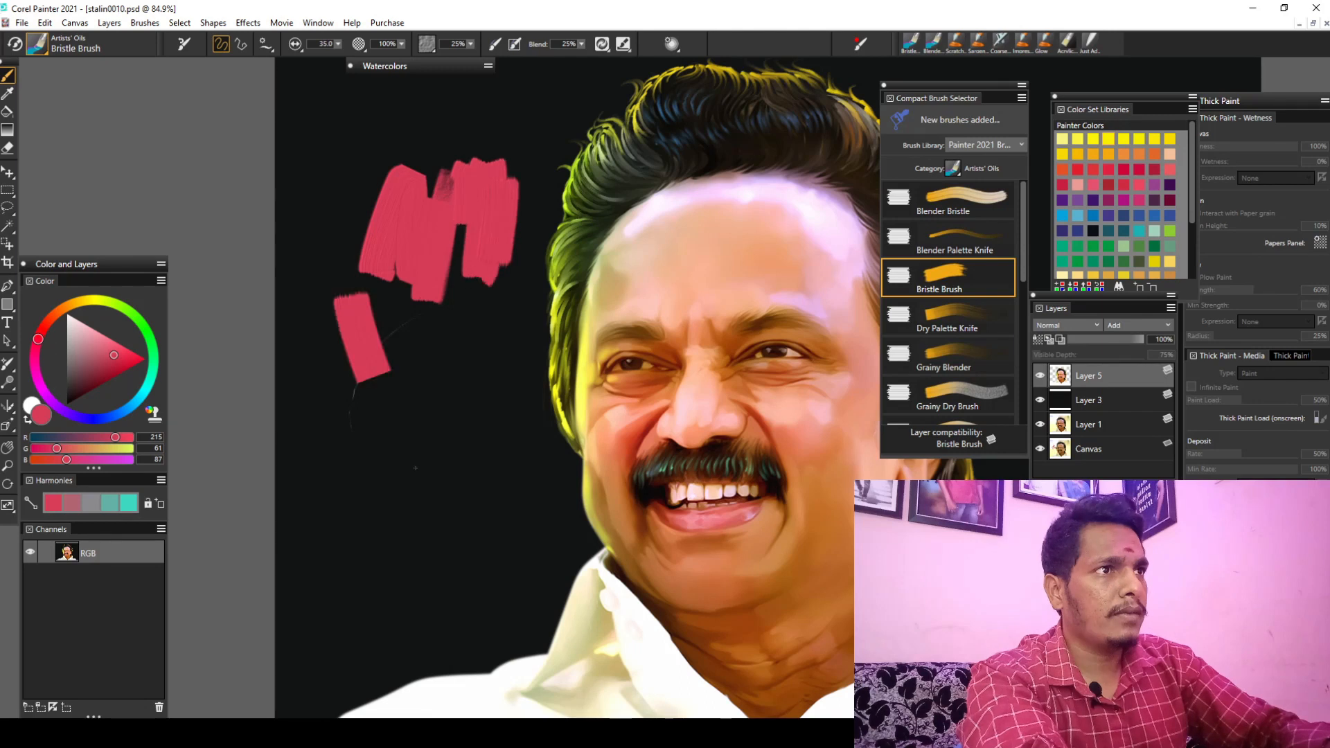
{"action": "left_click_drag", "start_coordinate": [415, 463], "coordinate": [349, 305]}
{"action": "mouse_move", "coordinate": [374, 495]}
{"action": "left_mouse_down"}
{"action": "mouse_move", "coordinate": [315, 207]}
{"action": "mouse_move", "coordinate": [302, 201]}
{"action": "left_mouse_up"}
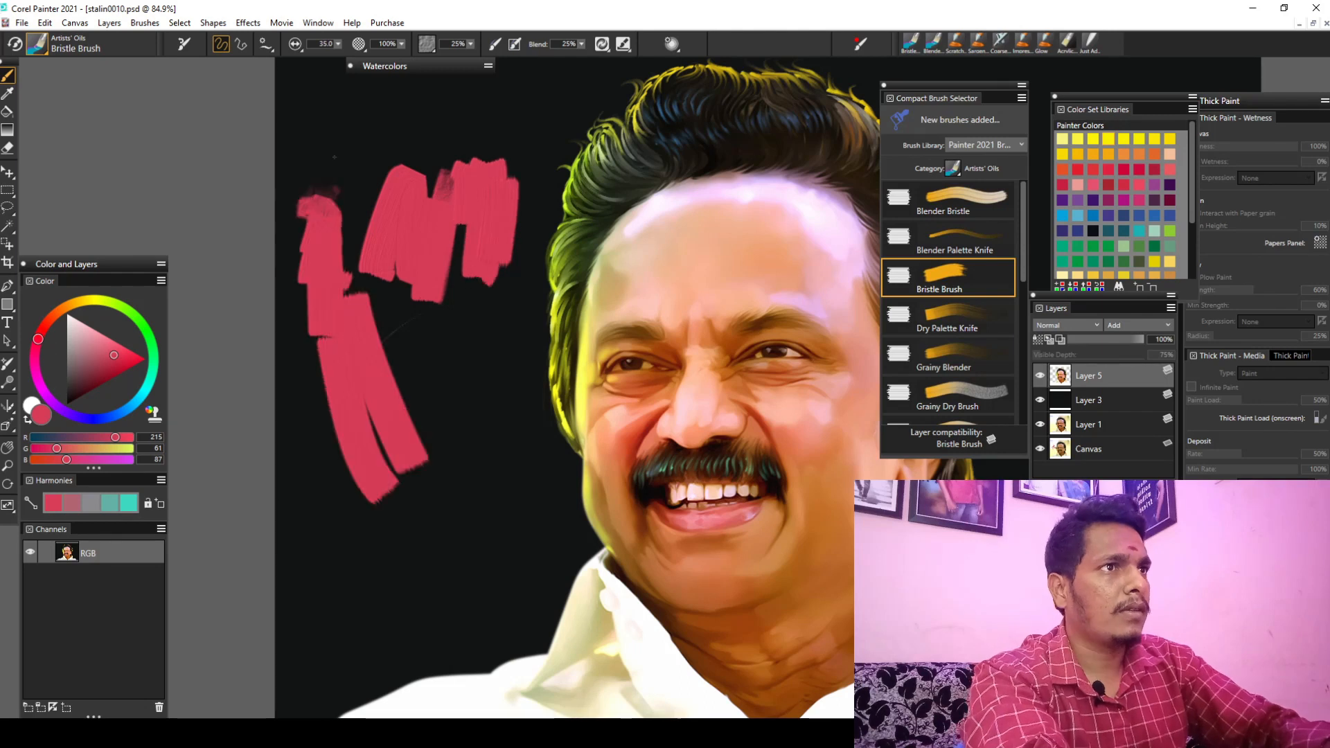
{"action": "mouse_move", "coordinate": [350, 104]}
{"action": "left_mouse_down"}
{"action": "mouse_move", "coordinate": [298, 142]}
{"action": "mouse_move", "coordinate": [424, 161]}
{"action": "left_mouse_up"}
Undo all the red Bristle Brush test strokes on the dark background beside the face
{"action": "key", "text": "ctrl+z"}
{"action": "key", "text": "ctrl+z"}
{"action": "key", "text": "ctrl+z"}
{"action": "key", "text": "ctrl+z"}
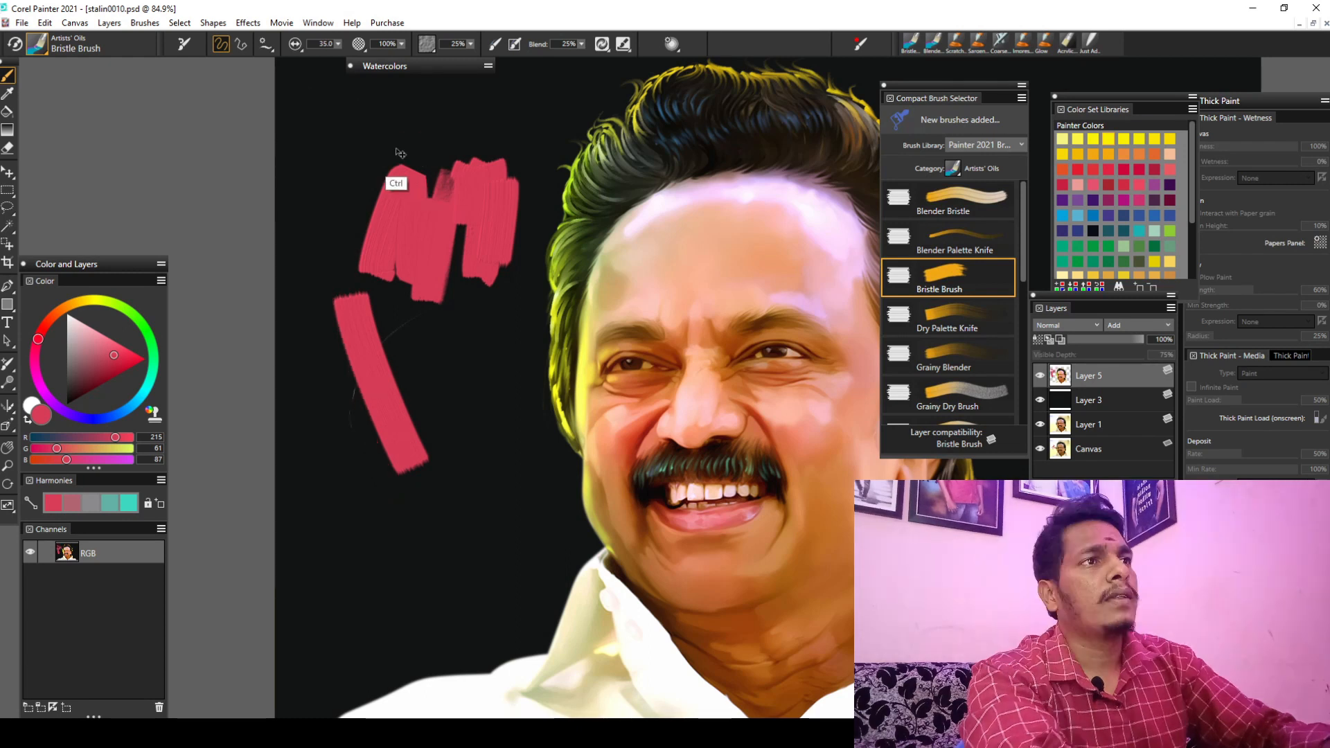
{"action": "key", "text": "ctrl+z"}
{"action": "key", "text": "ctrl+z"}
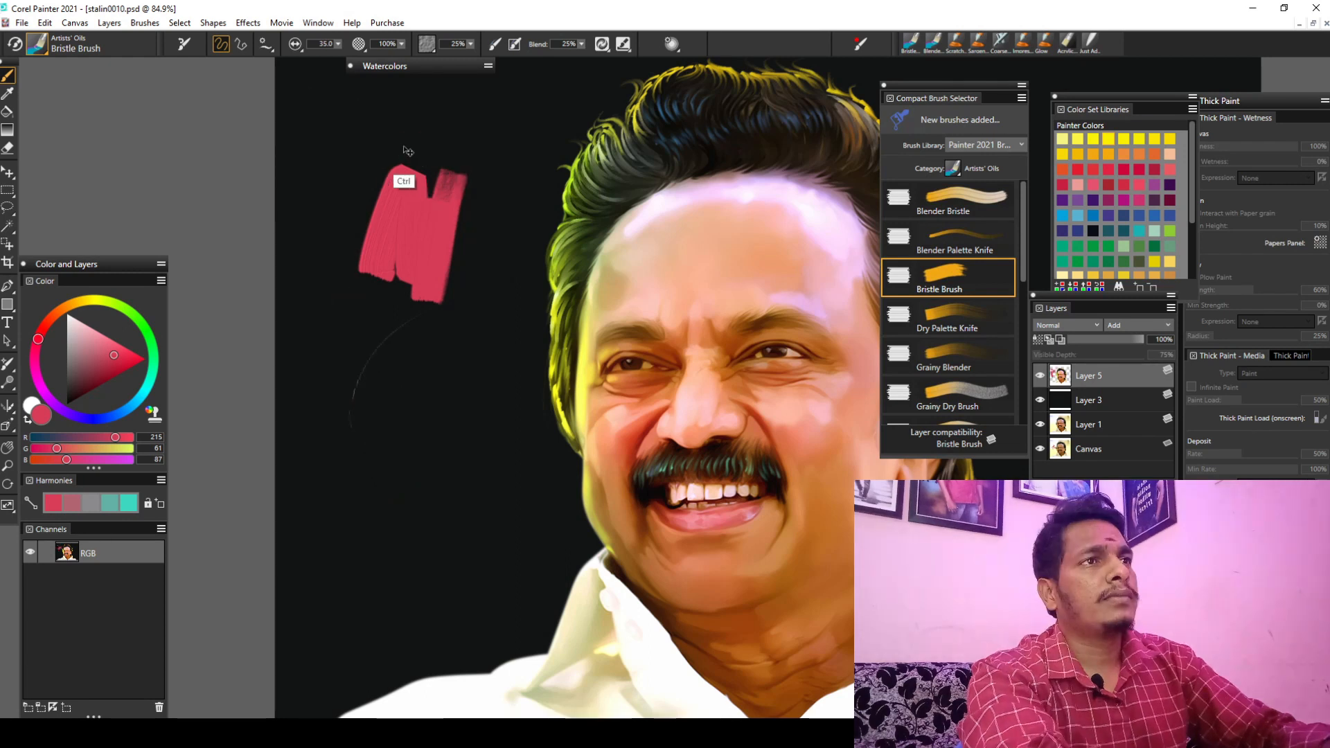
{"action": "key", "text": "ctrl+z"}
Try the Grainy Dry Brush from Artists' Oils with test strokes on the dark background beside the face
{"action": "left_click", "coordinate": [52, 47]}
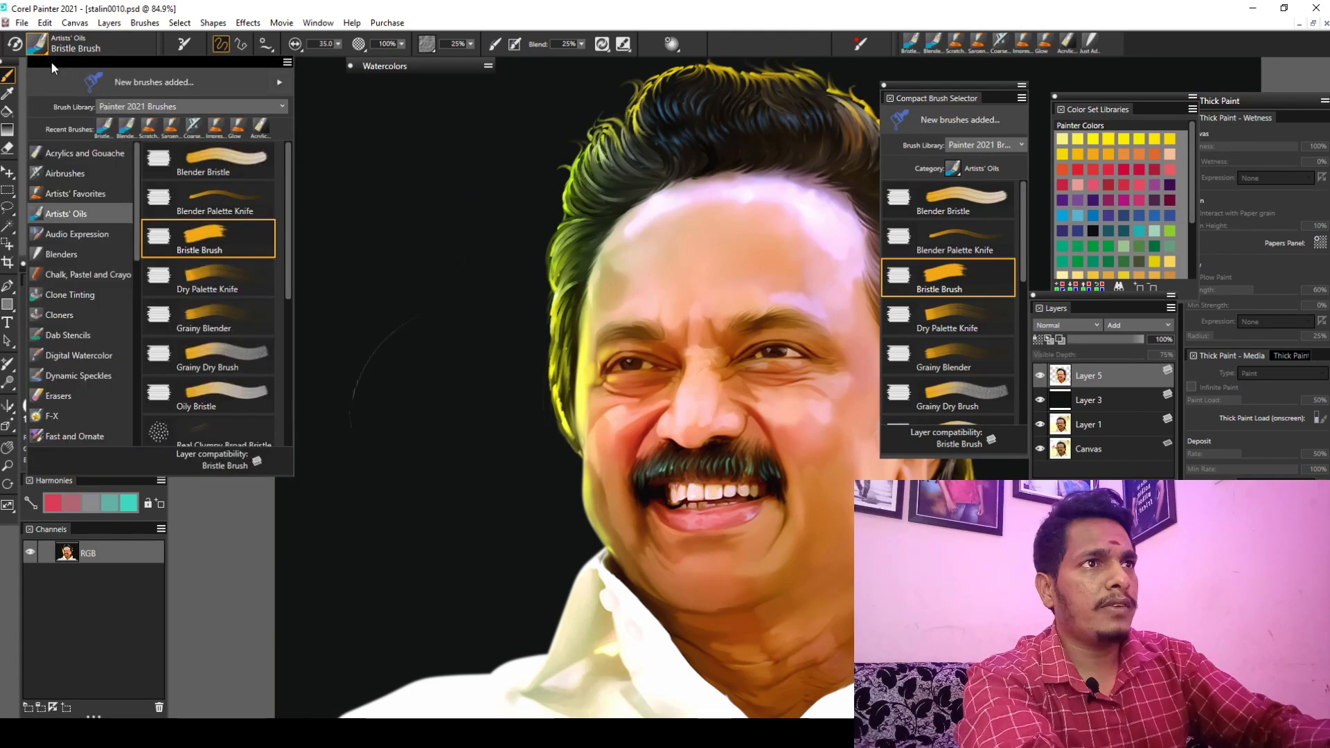
{"action": "left_click", "coordinate": [208, 359]}
{"action": "mouse_move", "coordinate": [405, 294]}
{"action": "left_mouse_down"}
{"action": "mouse_move", "coordinate": [457, 220]}
{"action": "mouse_move", "coordinate": [498, 287]}
{"action": "mouse_move", "coordinate": [532, 493]}
{"action": "left_mouse_up"}
{"action": "left_click_drag", "start_coordinate": [508, 523], "coordinate": [471, 342]}
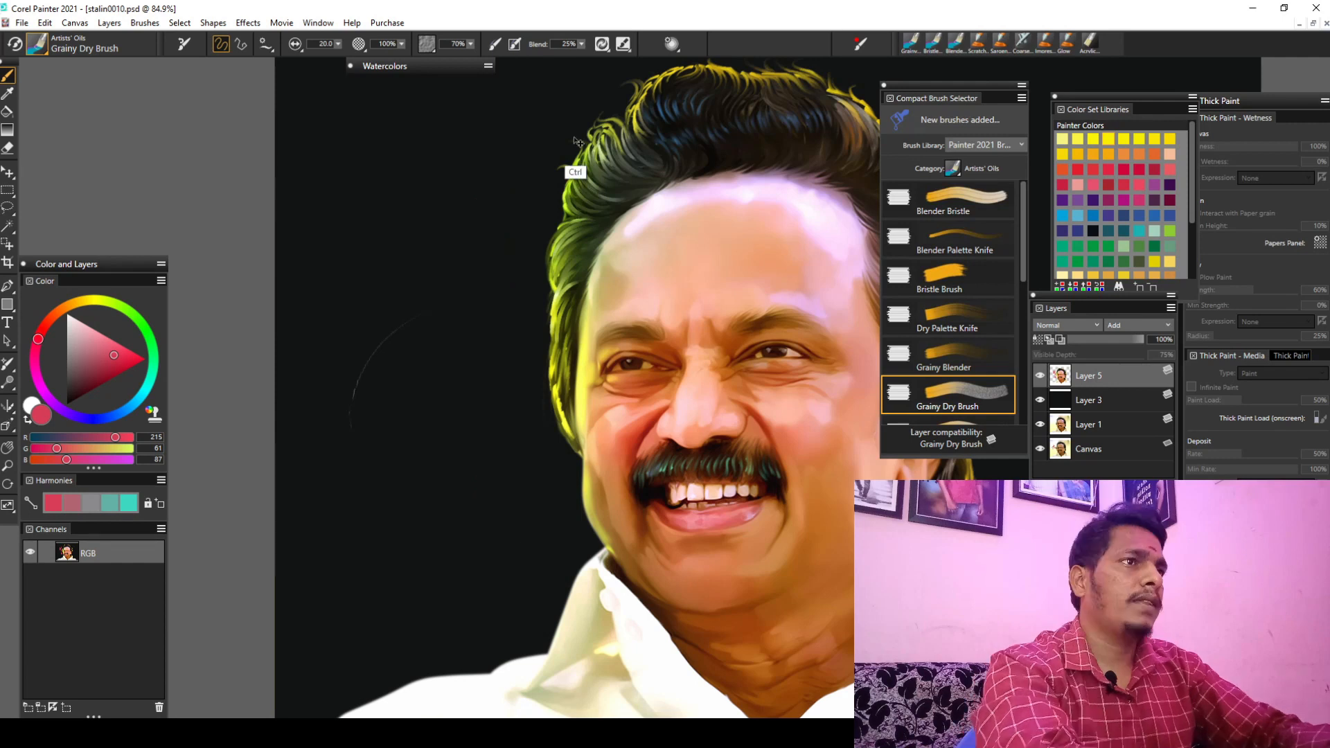
Choose Glazing Blender from the Blenders category
{"action": "left_click", "coordinate": [36, 46]}
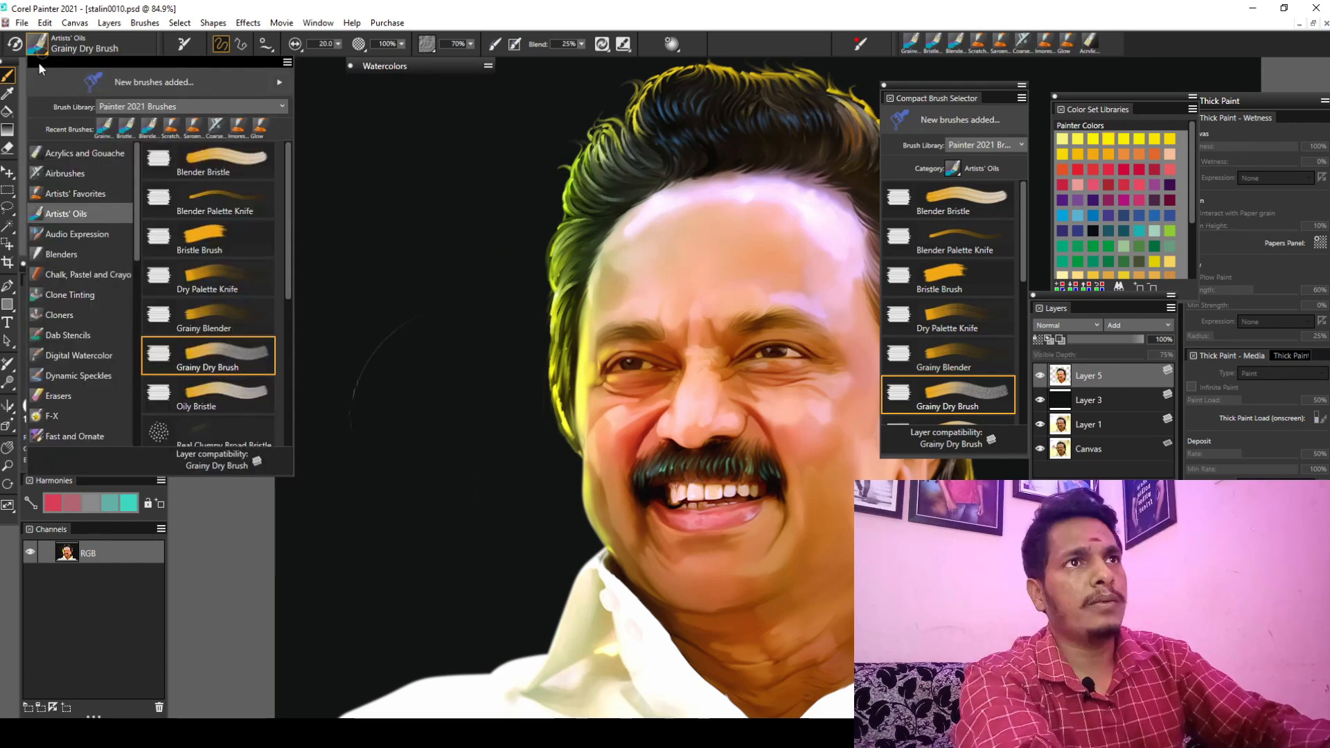
{"action": "left_click", "coordinate": [72, 255]}
{"action": "left_click_drag", "start_coordinate": [284, 201], "coordinate": [288, 251]}
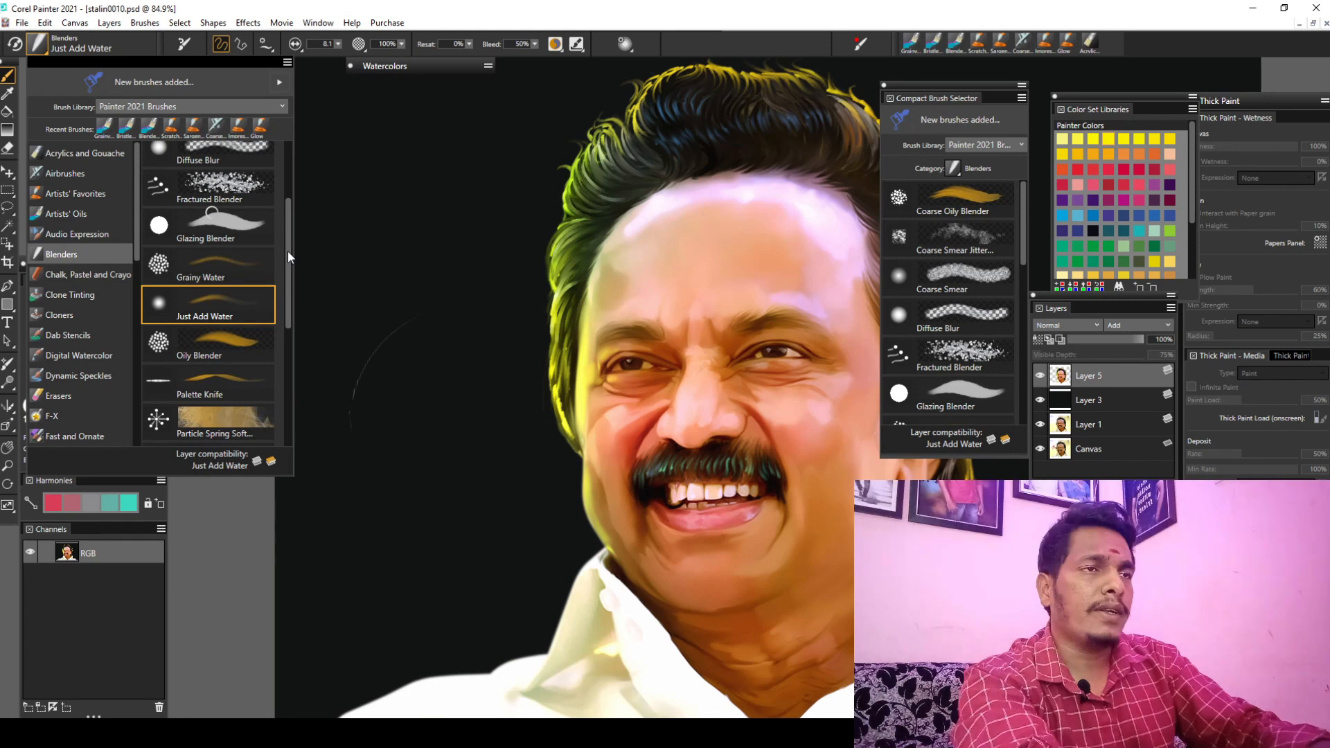
{"action": "left_click_drag", "start_coordinate": [288, 250], "coordinate": [288, 249]}
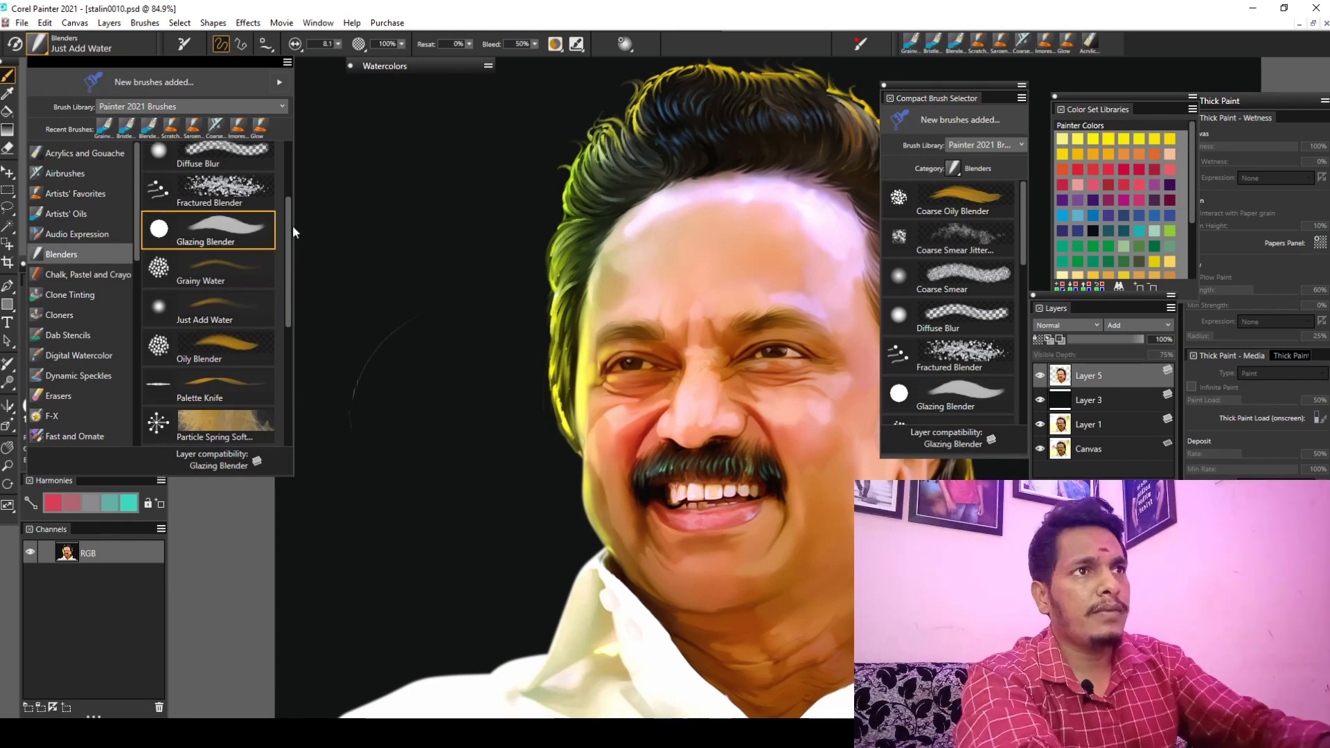
{"action": "left_click", "coordinate": [207, 230]}
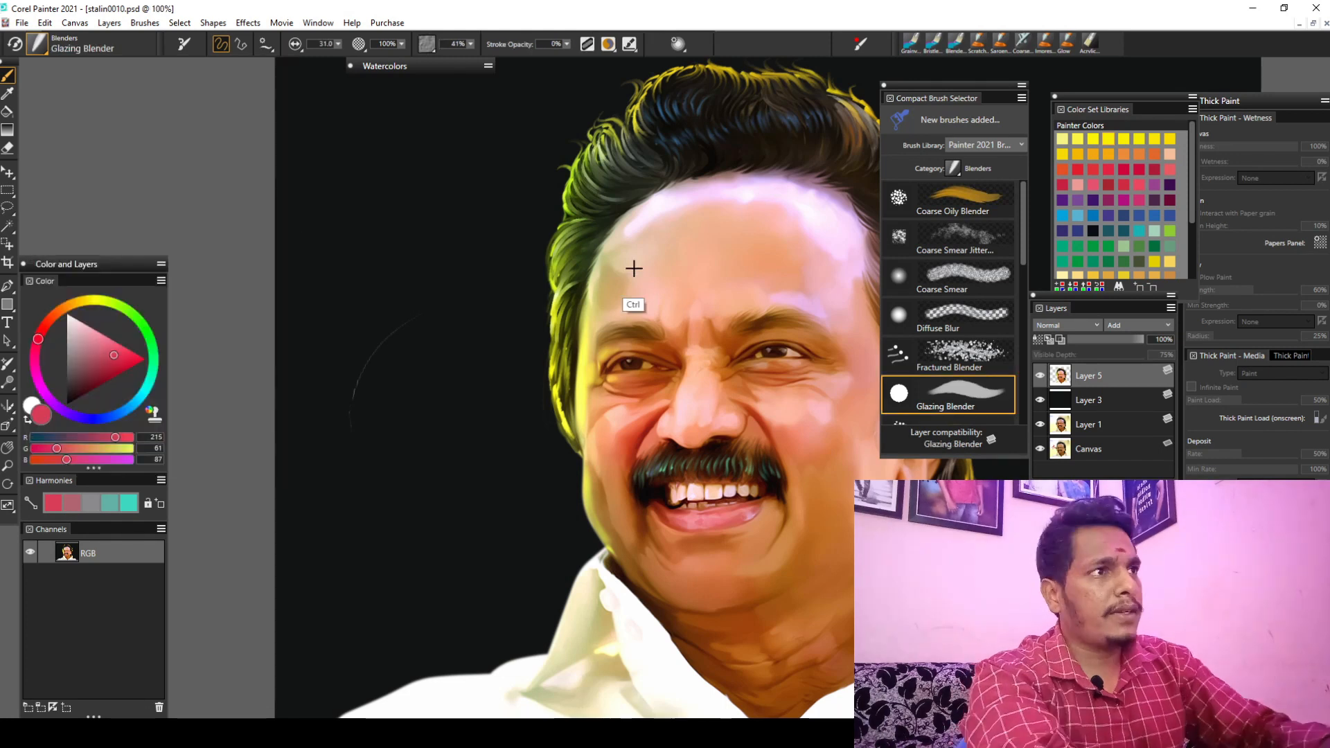
Soften the edge of the pale forehead highlight with Glazing Blender, working close up on the portrait
{"action": "left_click", "coordinate": [647, 261], "text": "ctrl"}
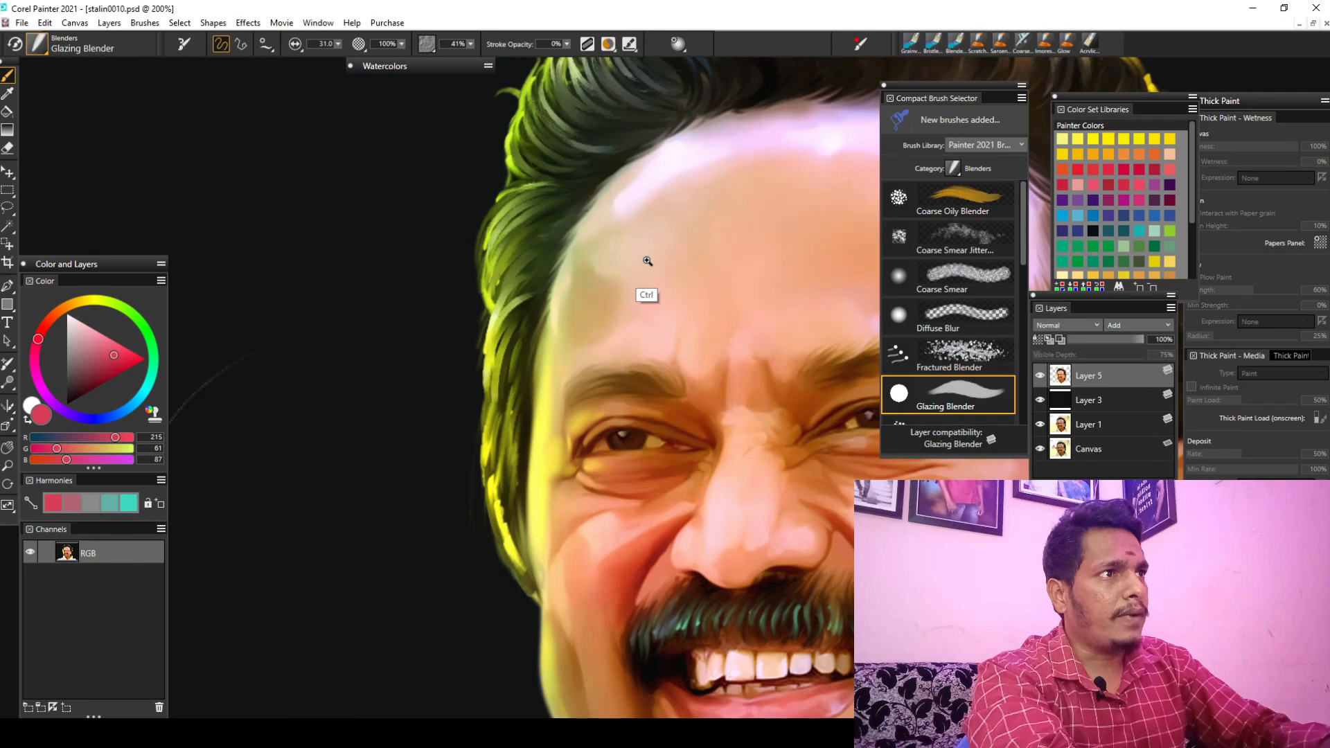
{"action": "left_click_drag", "start_coordinate": [647, 261], "coordinate": [621, 262]}
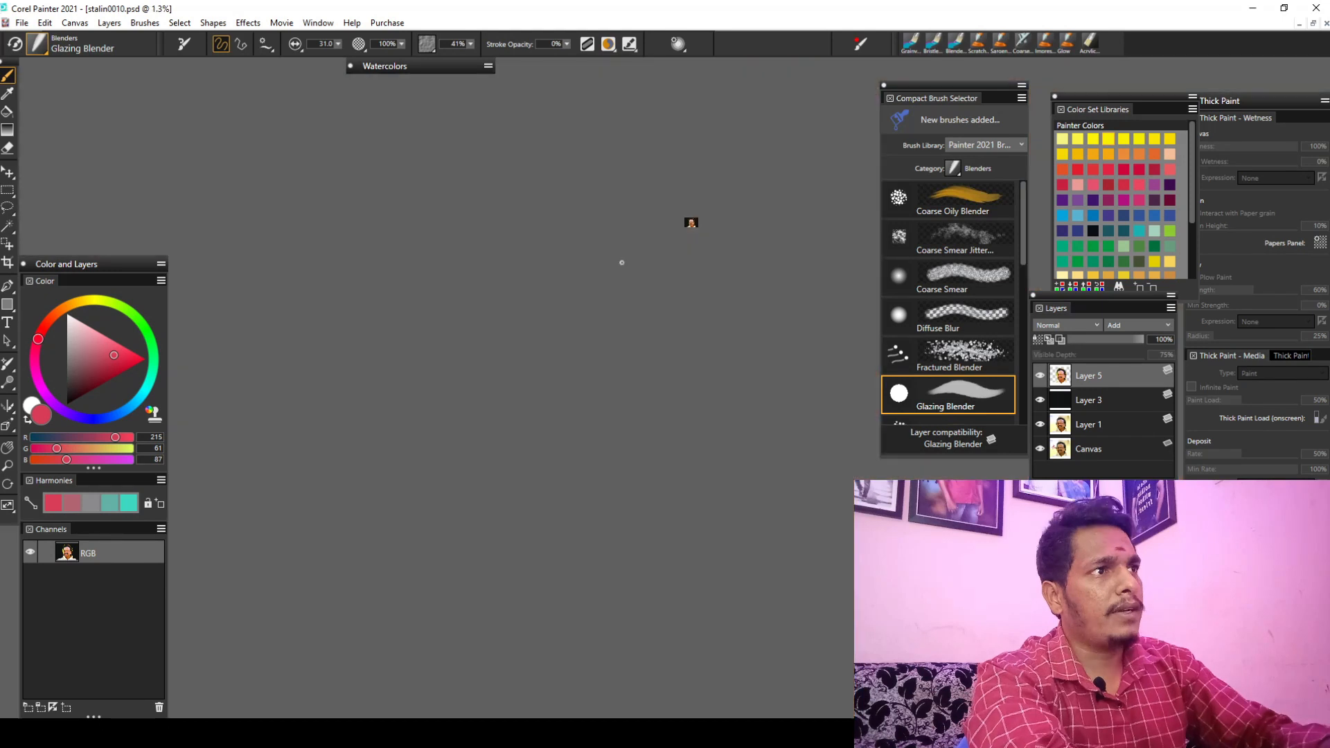
{"action": "key", "text": "ctrl+0"}
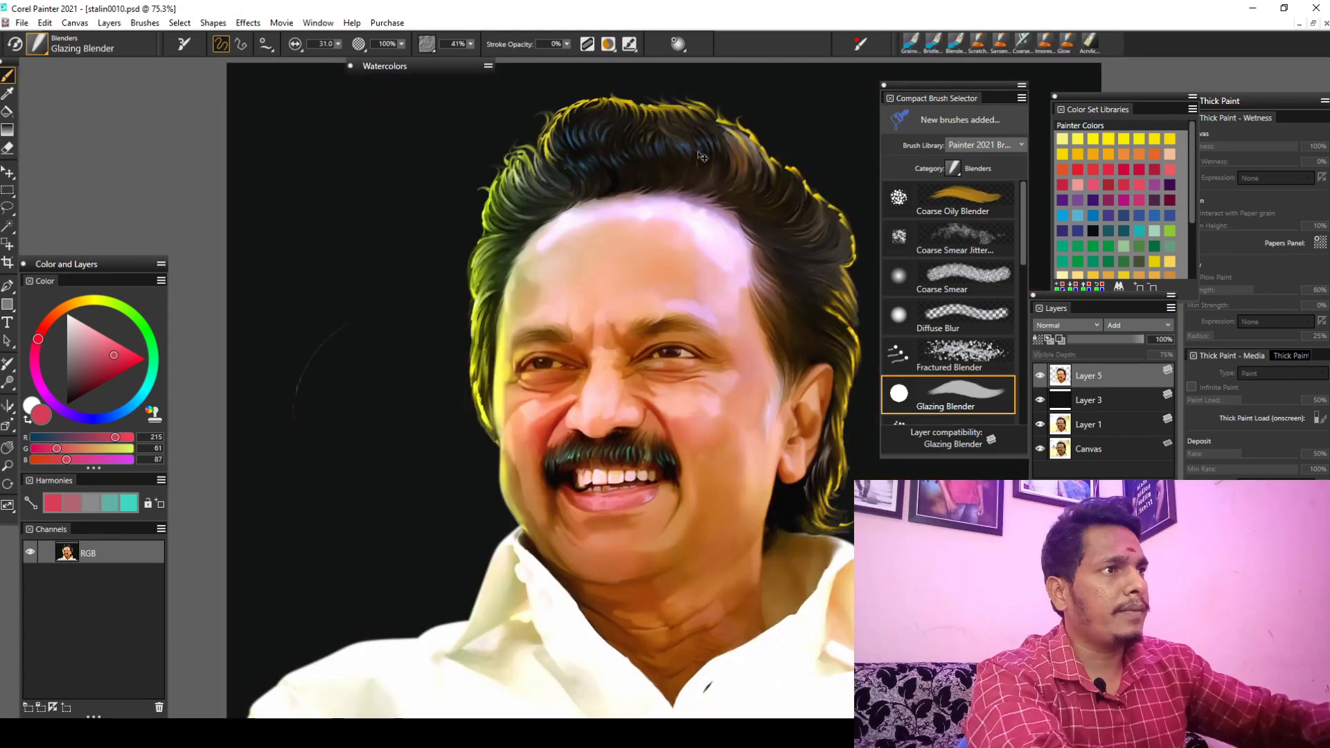
{"action": "mouse_move", "coordinate": [699, 154]}
{"action": "left_mouse_down"}
{"action": "mouse_move", "coordinate": [744, 223]}
{"action": "mouse_move", "coordinate": [689, 329]}
{"action": "left_mouse_up"}
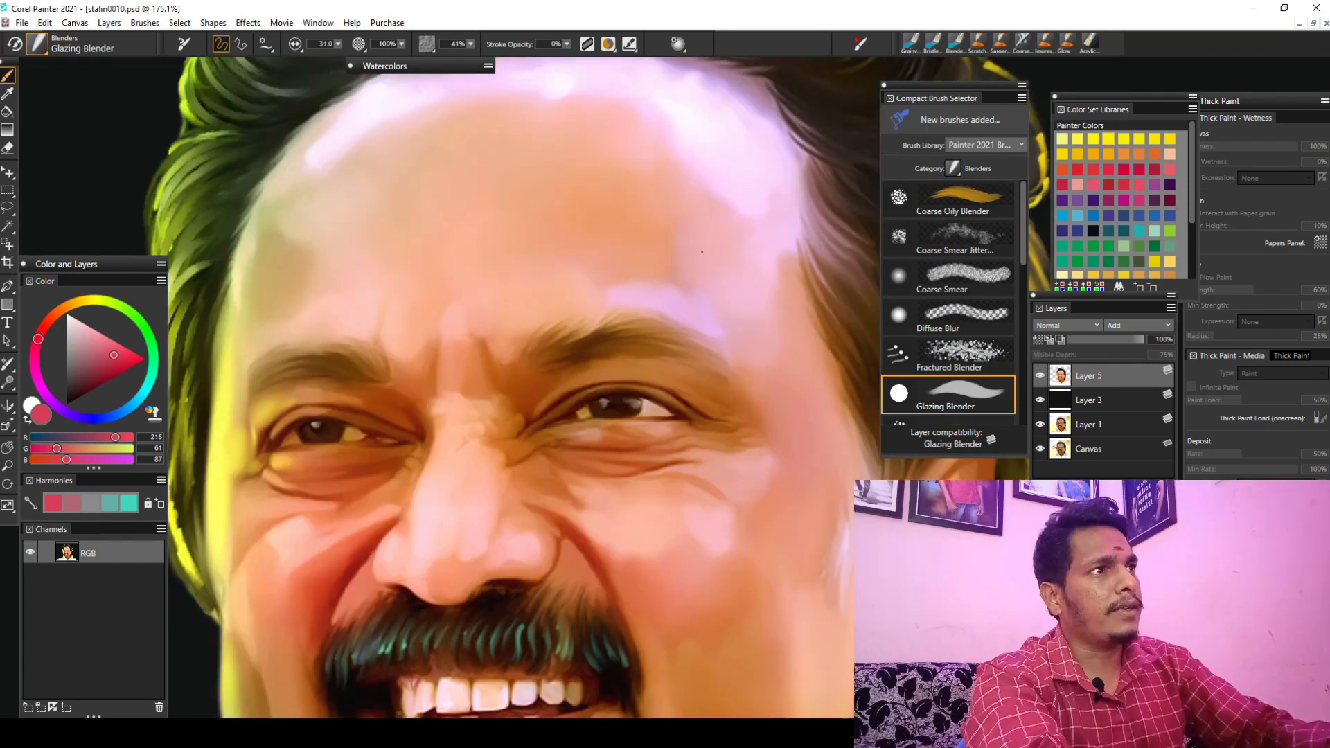
{"action": "left_click_drag", "start_coordinate": [675, 179], "coordinate": [724, 168]}
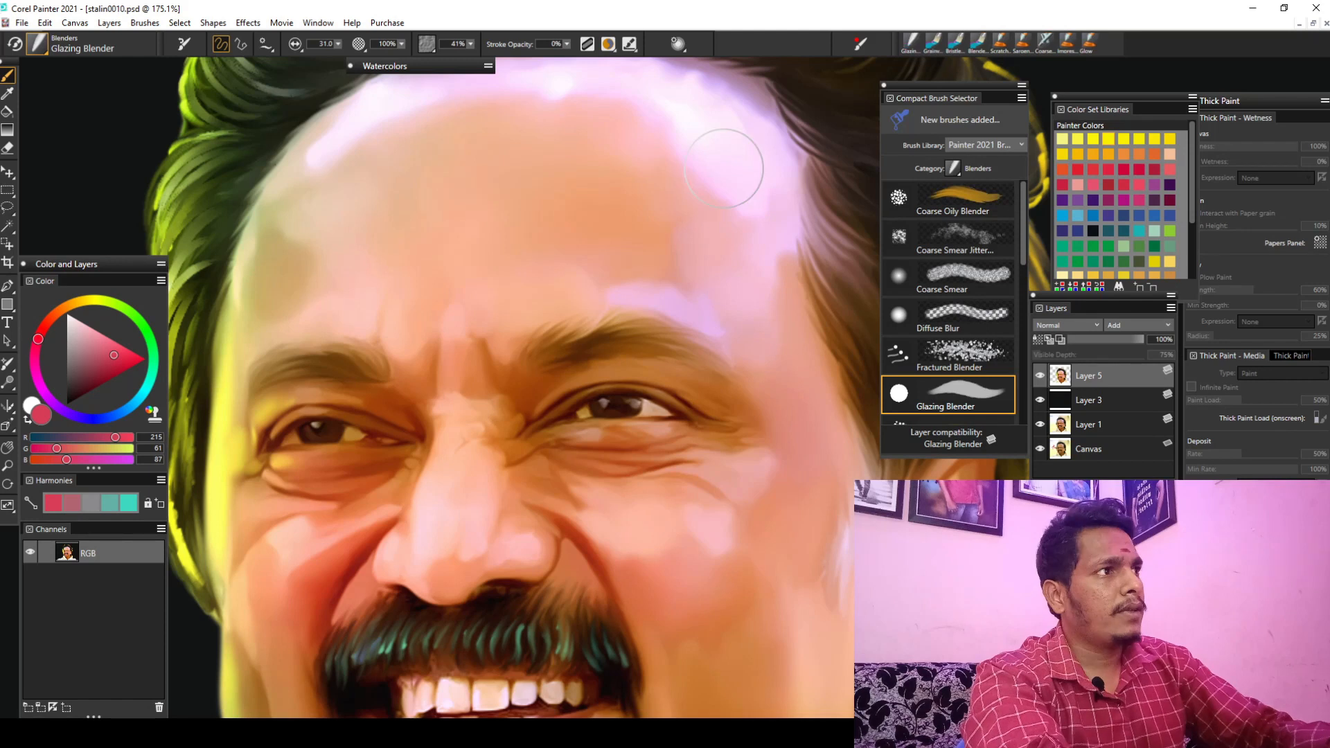
Choose Coarse Smear Jitter Blender, set its opacity to 79%, and smear the edge of the forehead highlight near the temple
{"action": "left_click", "coordinate": [953, 243]}
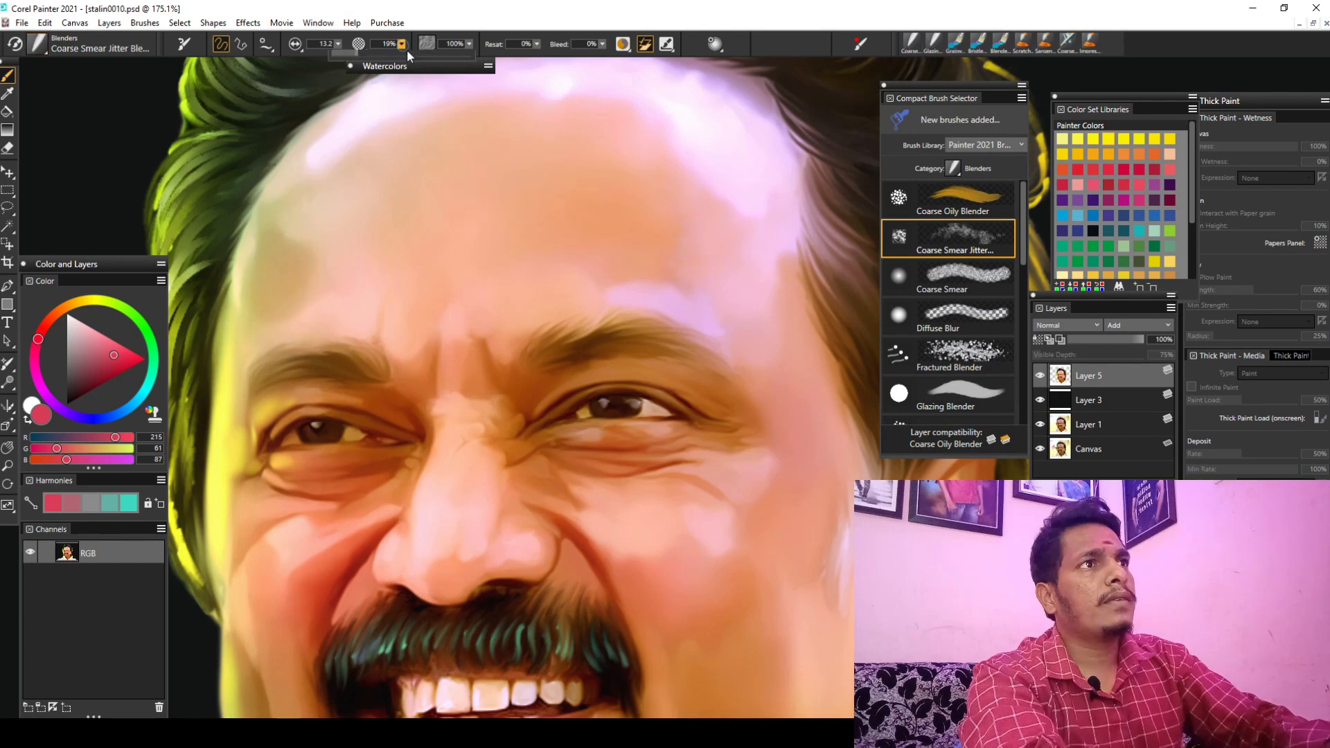
{"action": "left_click_drag", "start_coordinate": [402, 45], "coordinate": [444, 58]}
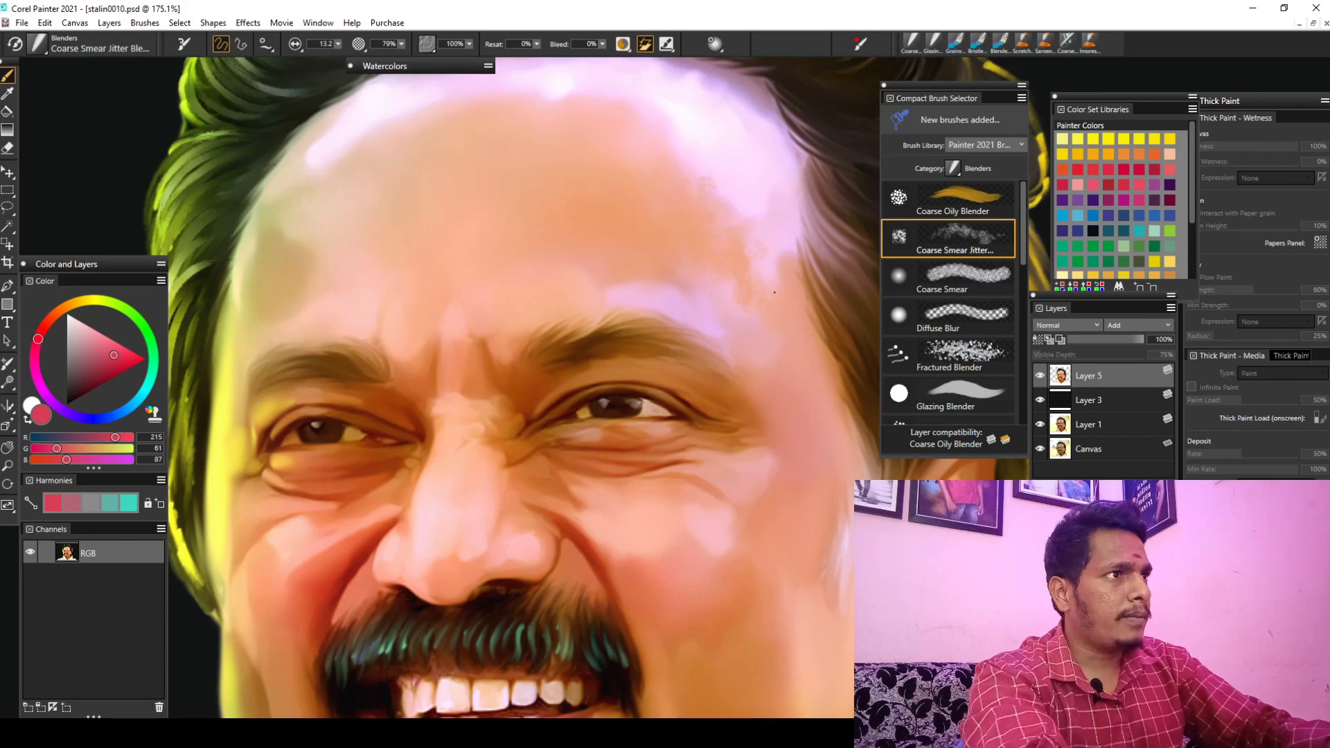
{"action": "left_click_drag", "start_coordinate": [775, 292], "coordinate": [748, 195]}
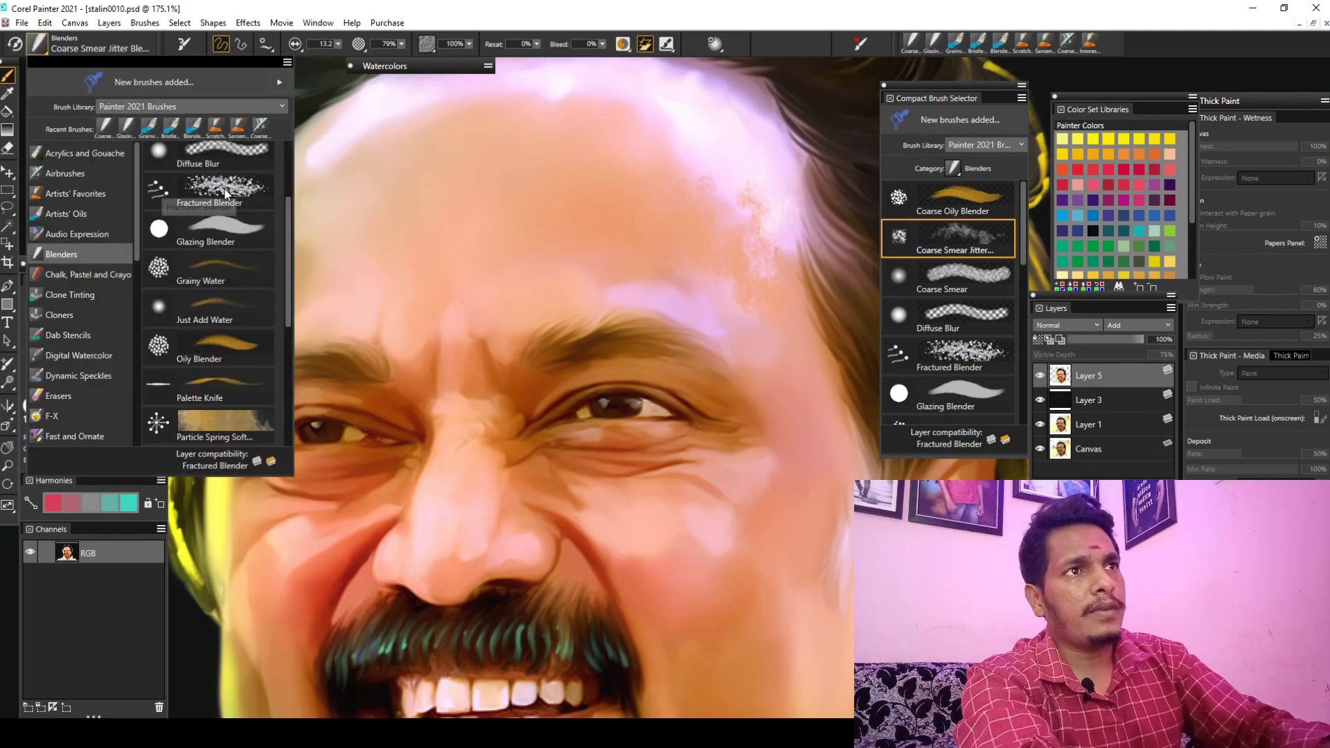
Choose Particle Spring Soft Blender, set its size to 143.3, and blend over the forehead highlight near the temple
{"action": "left_click", "coordinate": [214, 424]}
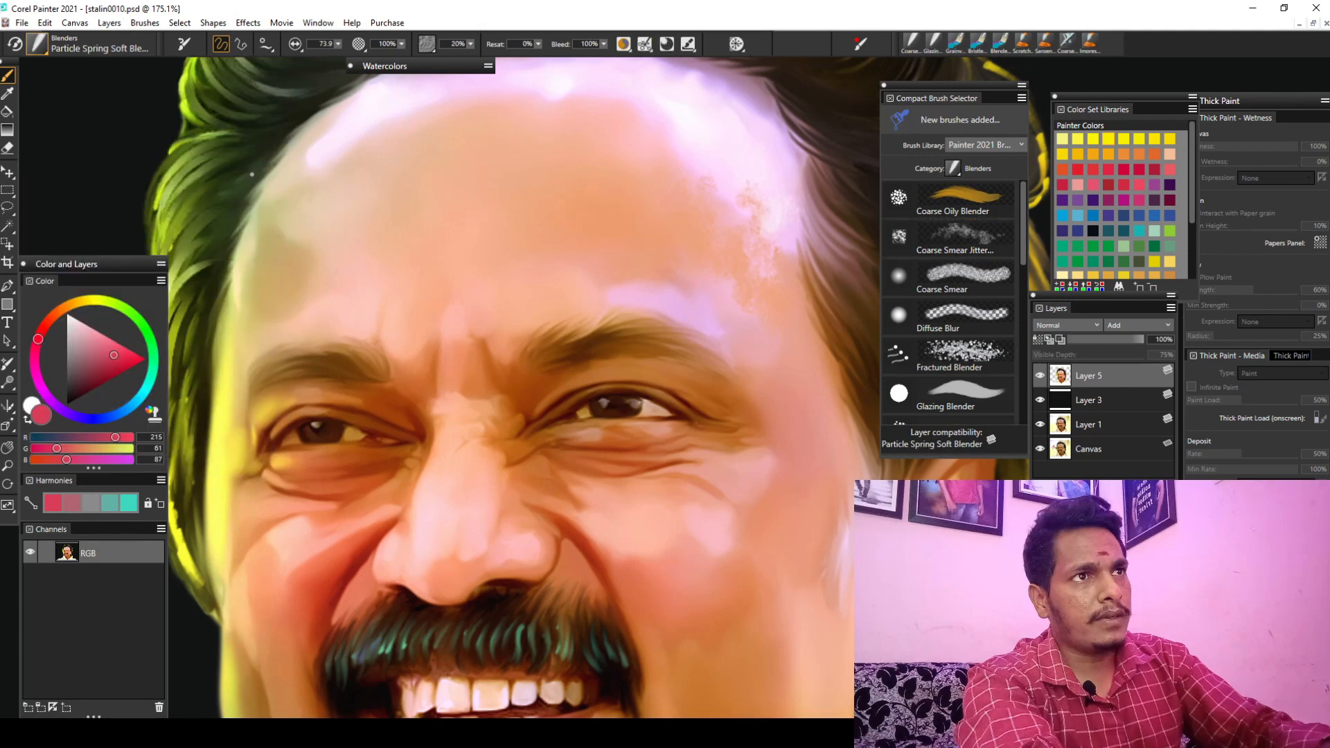
{"action": "left_click", "coordinate": [338, 44]}
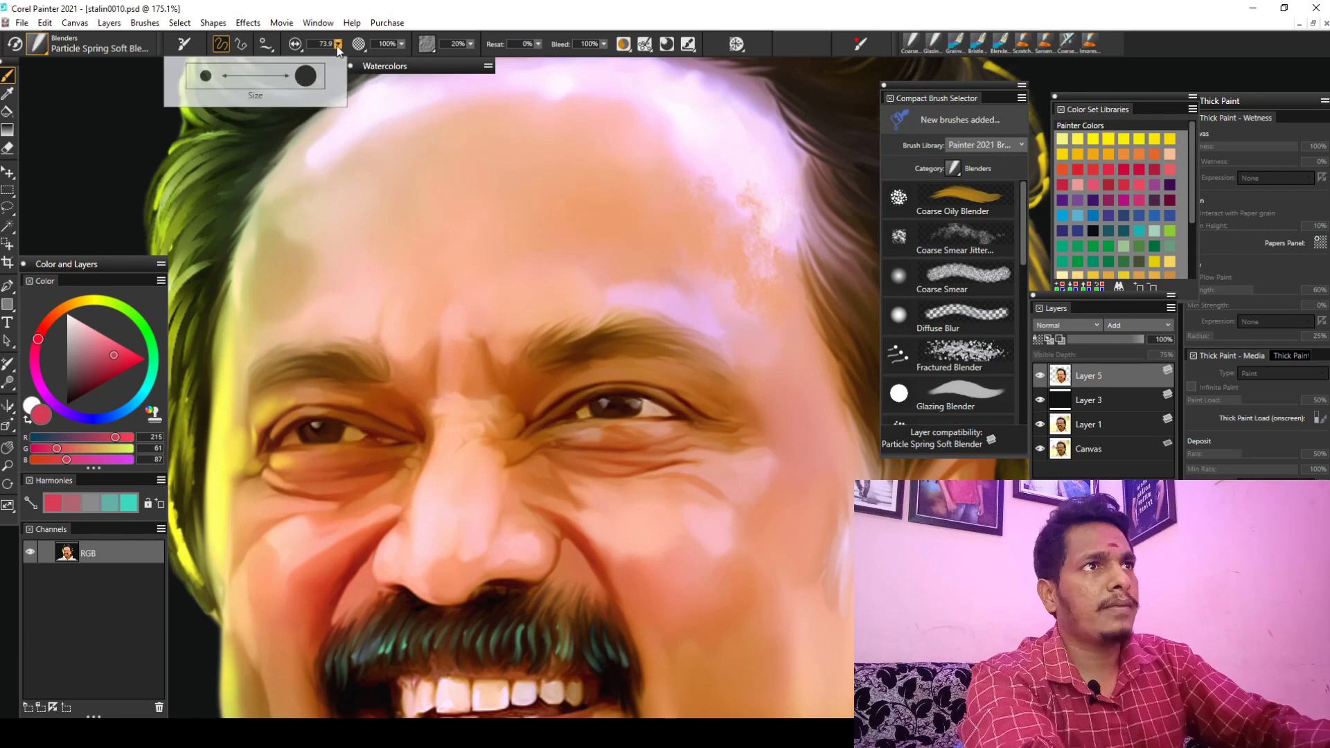
{"action": "left_click_drag", "start_coordinate": [337, 47], "coordinate": [532, 248]}
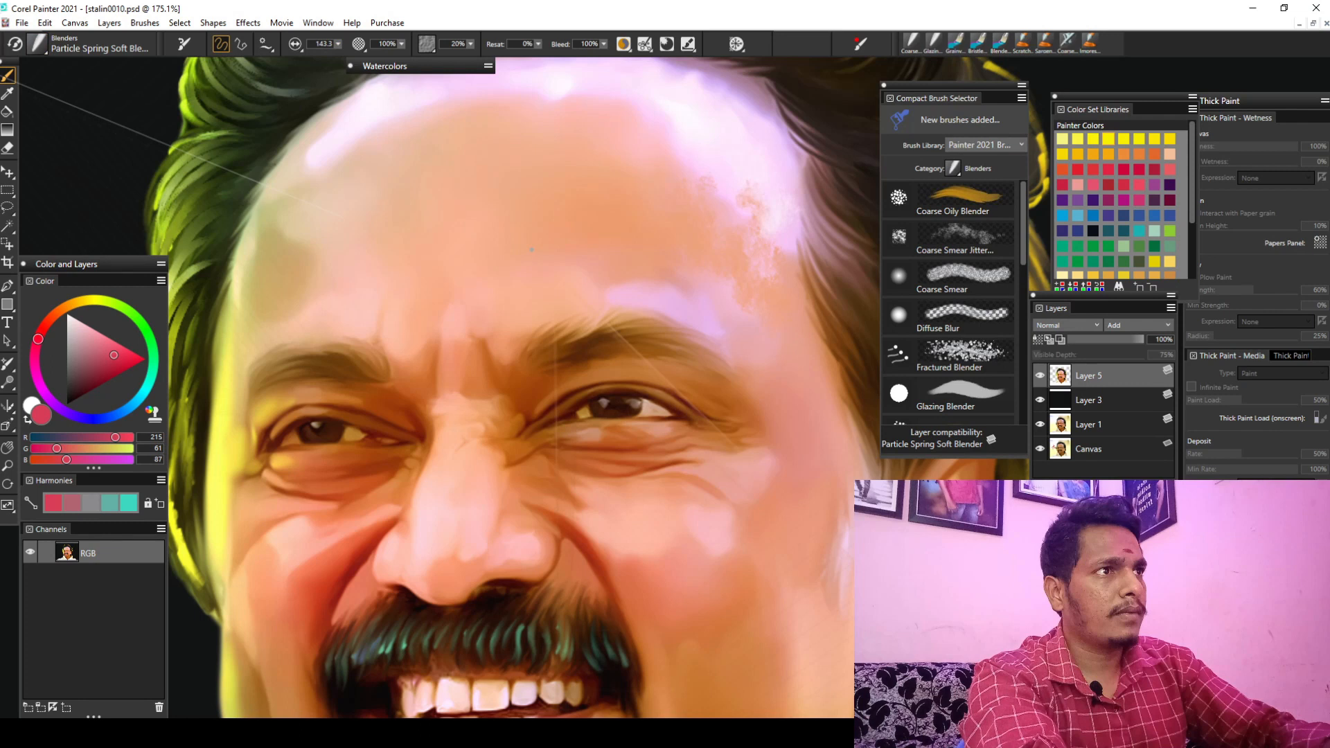
{"action": "left_click_drag", "start_coordinate": [760, 179], "coordinate": [786, 232]}
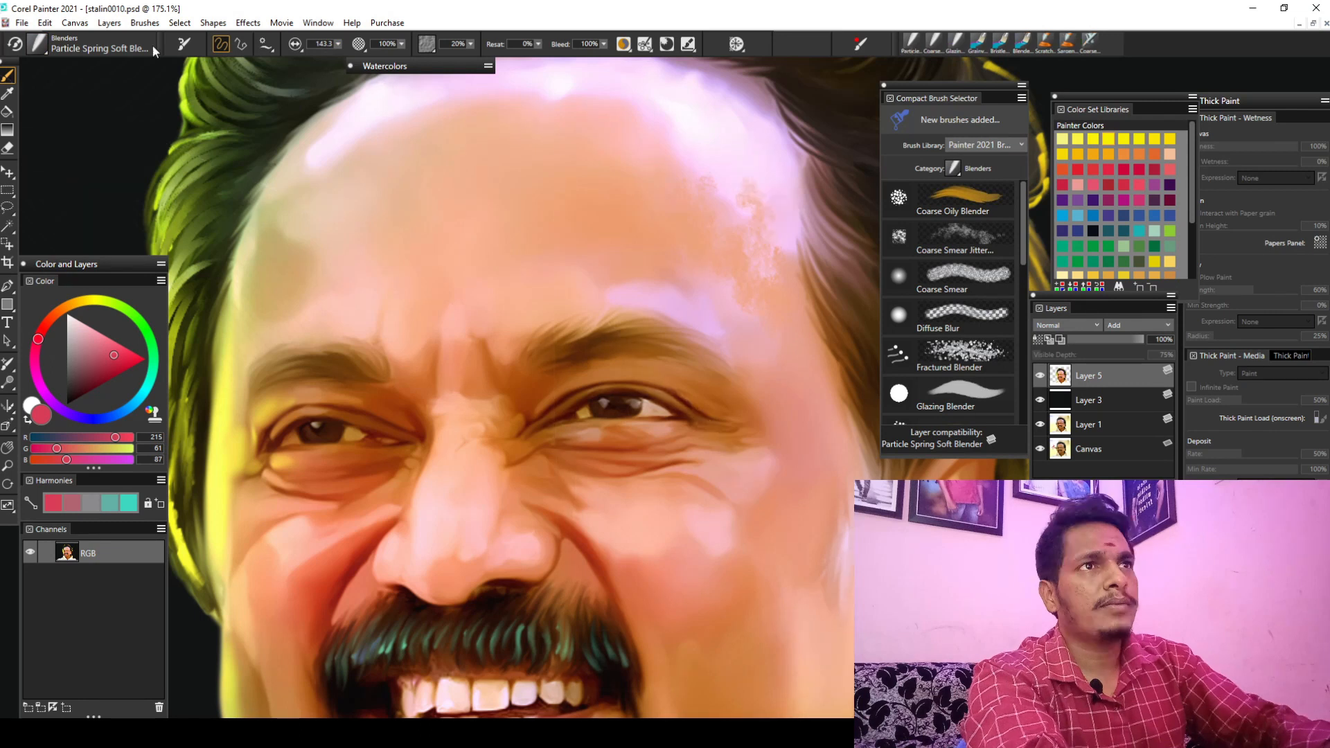
Choose Speckle Diffuse Blender from Blenders and diffuse the edge between skin and hair beside the temple
{"action": "left_click", "coordinate": [153, 46]}
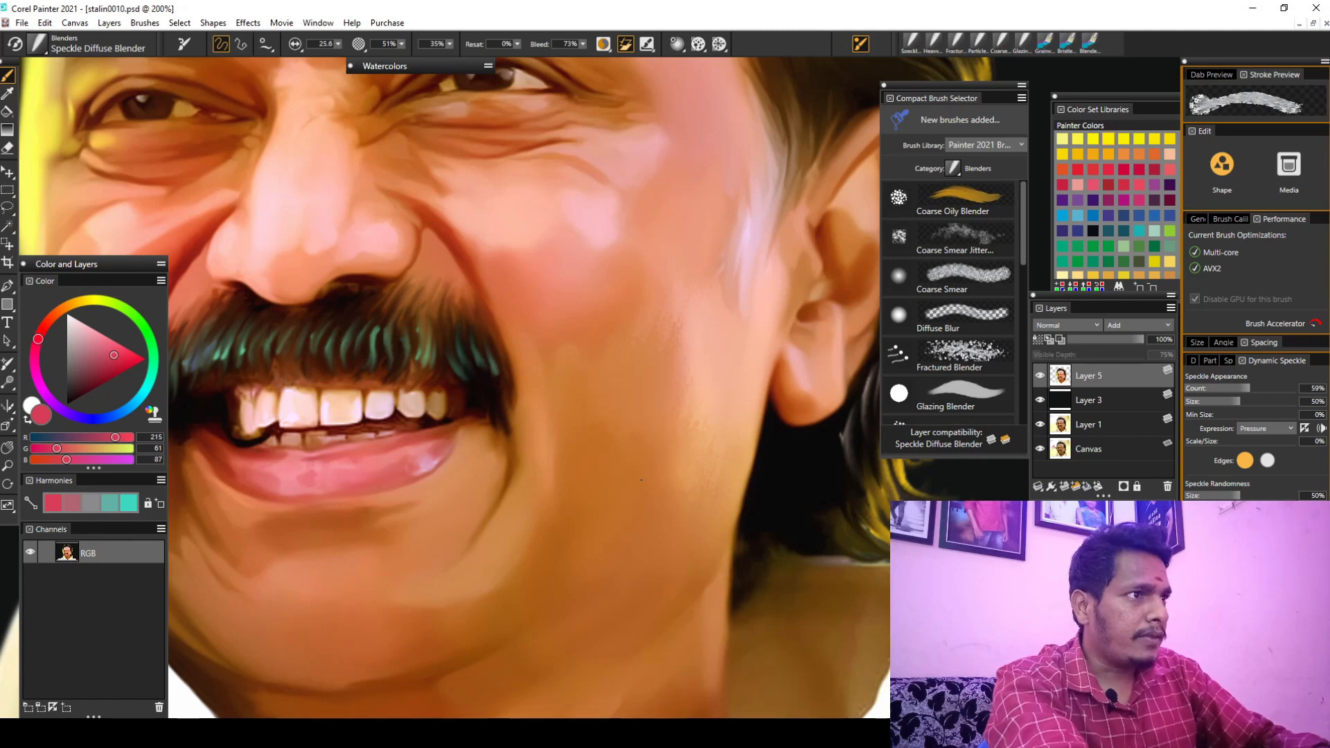
{"action": "left_click_drag", "start_coordinate": [688, 316], "coordinate": [626, 506]}
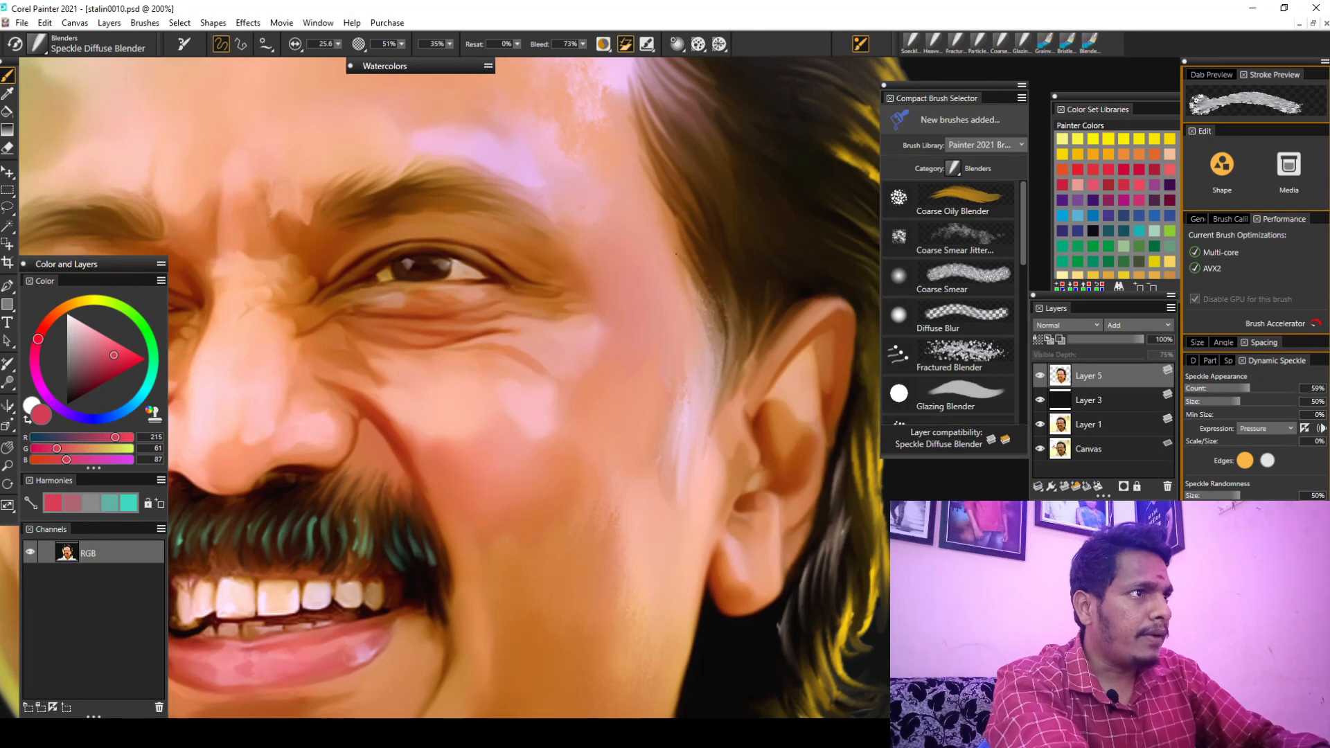
{"action": "left_click_drag", "start_coordinate": [688, 213], "coordinate": [644, 380]}
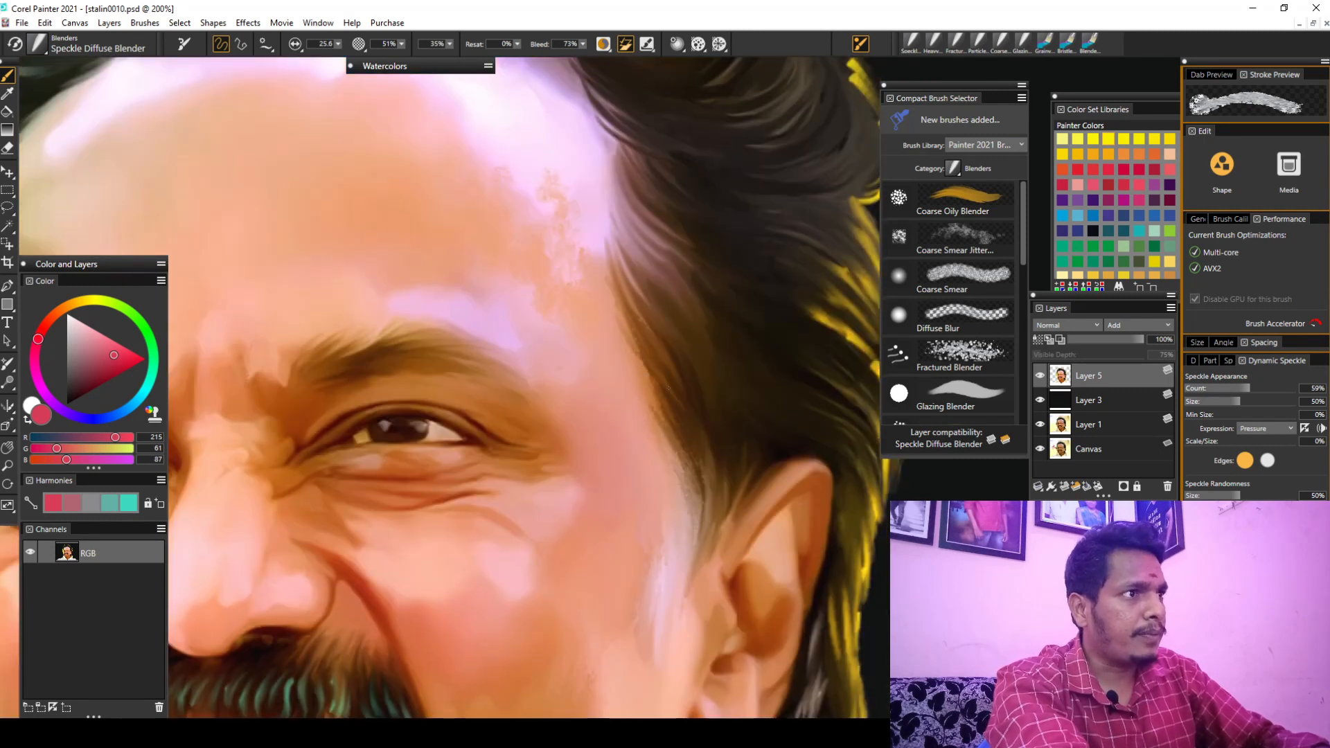
{"action": "scroll", "coordinate": [648, 258], "scroll_direction": "up", "scroll_amount": 1}
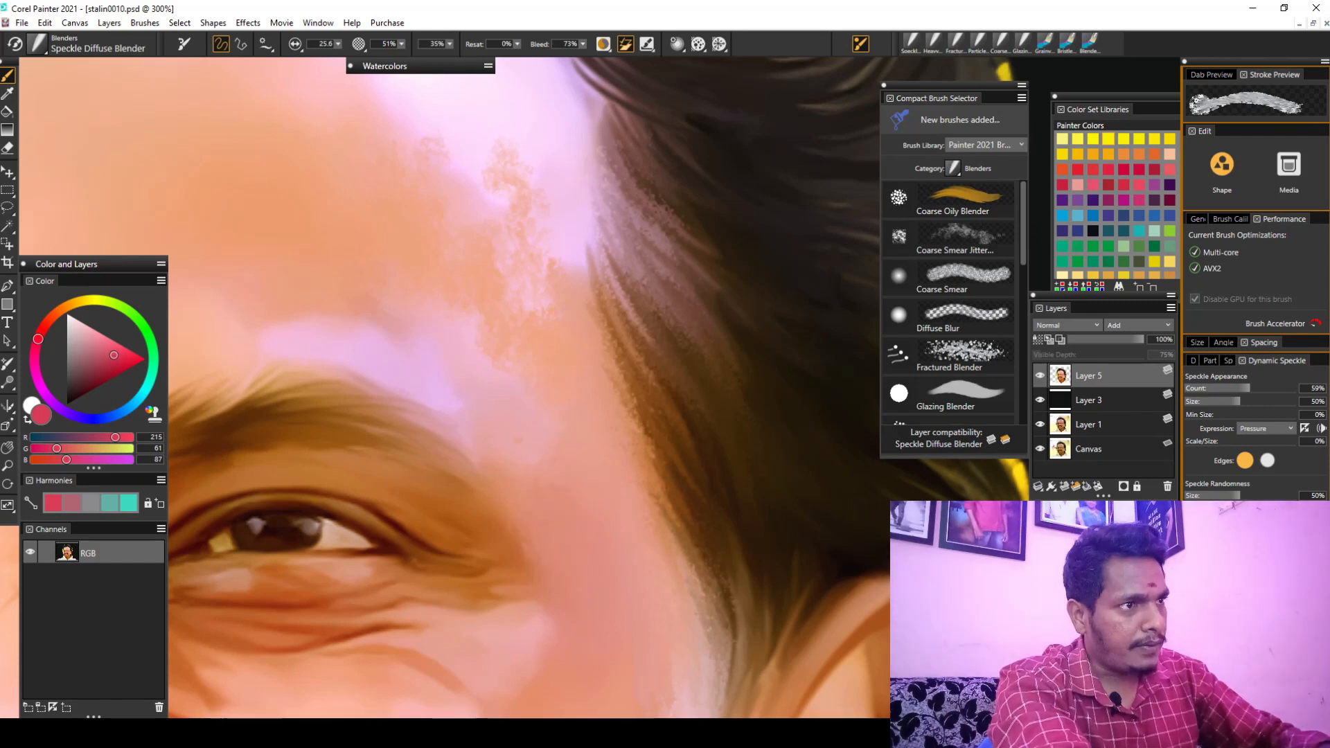
Diffuse the upper edge of the eyebrow nearest the ear into the skin with Speckle Diffuse Blender
{"action": "mouse_move", "coordinate": [466, 522]}
{"action": "left_mouse_down"}
{"action": "mouse_move", "coordinate": [454, 540]}
{"action": "mouse_move", "coordinate": [388, 422]}
{"action": "mouse_move", "coordinate": [411, 385]}
{"action": "left_mouse_up"}
{"action": "mouse_move", "coordinate": [534, 322]}
{"action": "left_mouse_down"}
{"action": "mouse_move", "coordinate": [636, 318]}
{"action": "mouse_move", "coordinate": [819, 254]}
{"action": "left_mouse_up"}
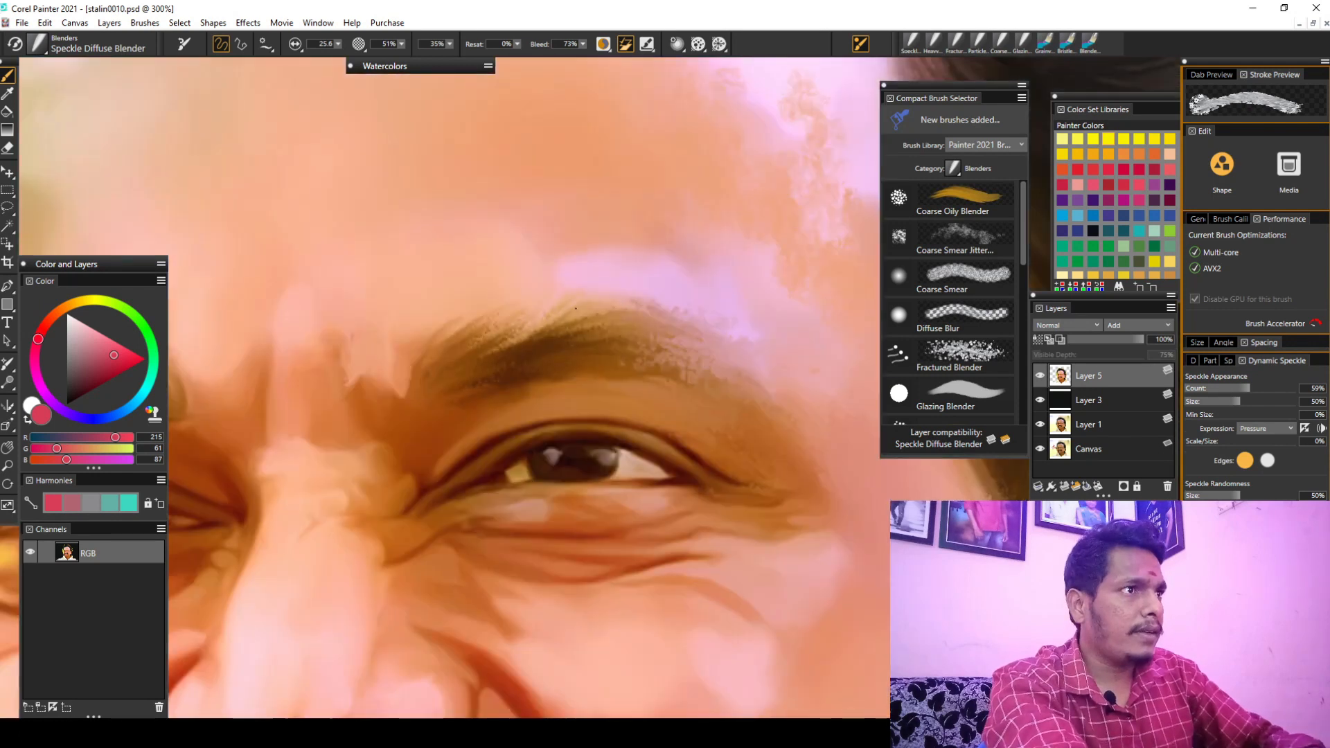
{"action": "left_click_drag", "start_coordinate": [599, 458], "coordinate": [499, 718]}
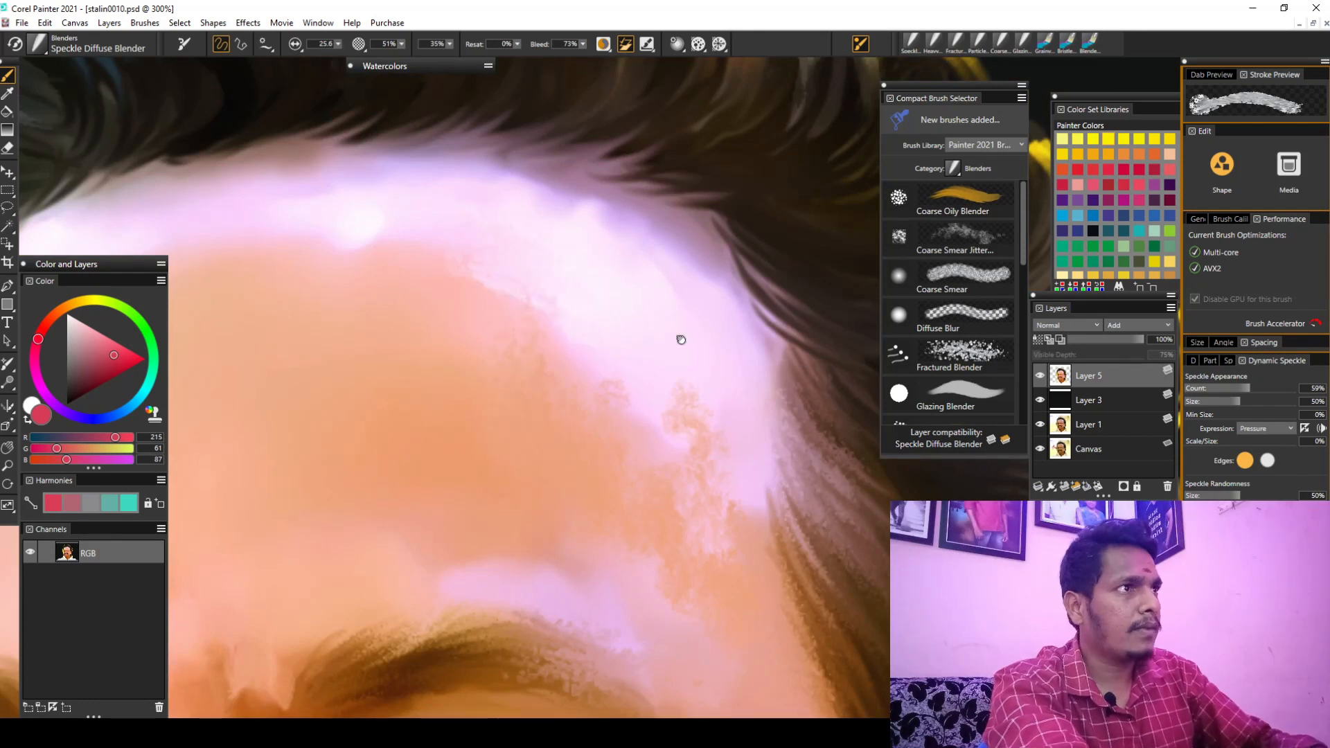
Stroke Speckle Diffuse Blender through the yellow-green lit hair at the side of the head to break up the strands
{"action": "left_click_drag", "start_coordinate": [678, 279], "coordinate": [639, 449]}
{"action": "left_click_drag", "start_coordinate": [470, 178], "coordinate": [371, 403]}
{"action": "left_click_drag", "start_coordinate": [526, 362], "coordinate": [1241, 175]}
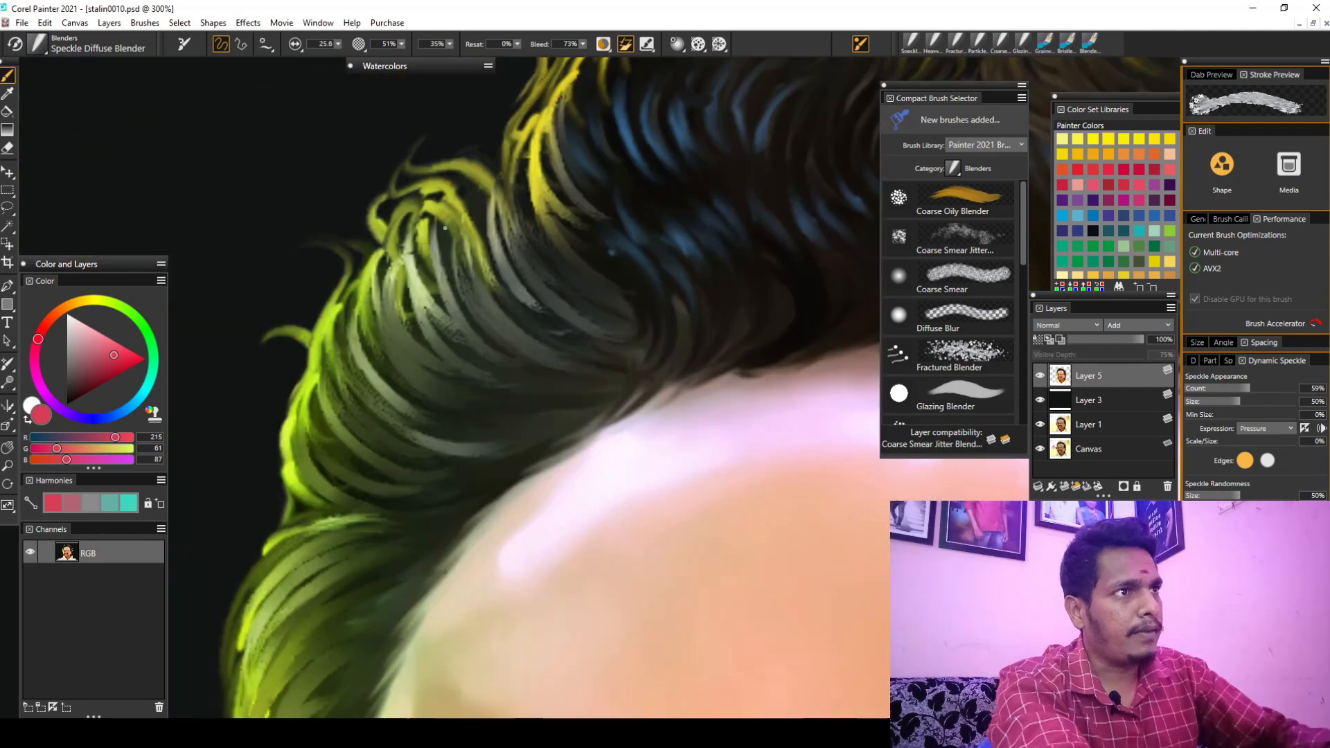
{"action": "left_click_drag", "start_coordinate": [478, 182], "coordinate": [518, 283]}
{"action": "left_click_drag", "start_coordinate": [410, 244], "coordinate": [443, 326]}
{"action": "mouse_move", "coordinate": [415, 221]}
{"action": "left_mouse_down"}
{"action": "mouse_move", "coordinate": [379, 346]}
{"action": "mouse_move", "coordinate": [379, 408]}
{"action": "left_mouse_up"}
{"action": "left_click_drag", "start_coordinate": [305, 415], "coordinate": [362, 484]}
Diffuse the forehead hairline beside the green-lit hair and the adjoining skin with Speckle Diffuse Blender
{"action": "left_click_drag", "start_coordinate": [450, 570], "coordinate": [684, 380]}
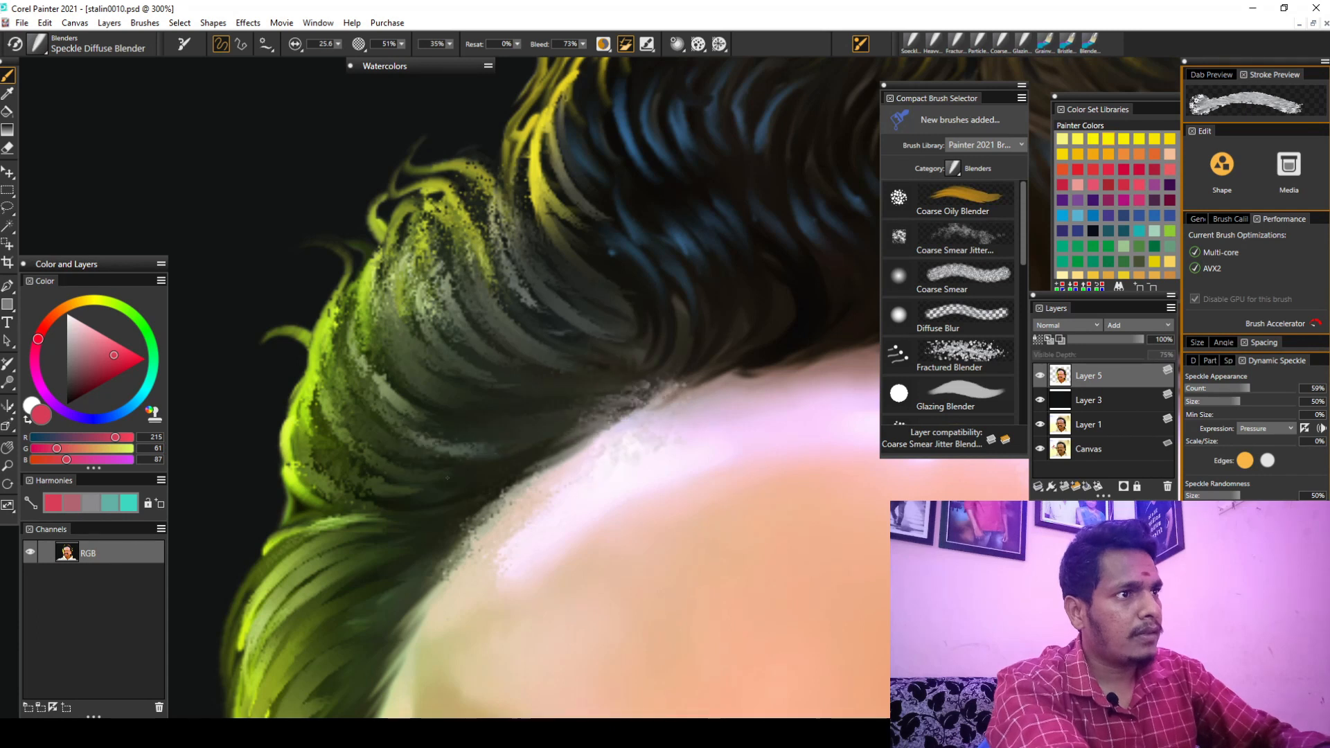
{"action": "left_click_drag", "start_coordinate": [395, 554], "coordinate": [522, 383]}
{"action": "left_click_drag", "start_coordinate": [504, 516], "coordinate": [567, 423]}
{"action": "left_click_drag", "start_coordinate": [500, 343], "coordinate": [450, 396]}
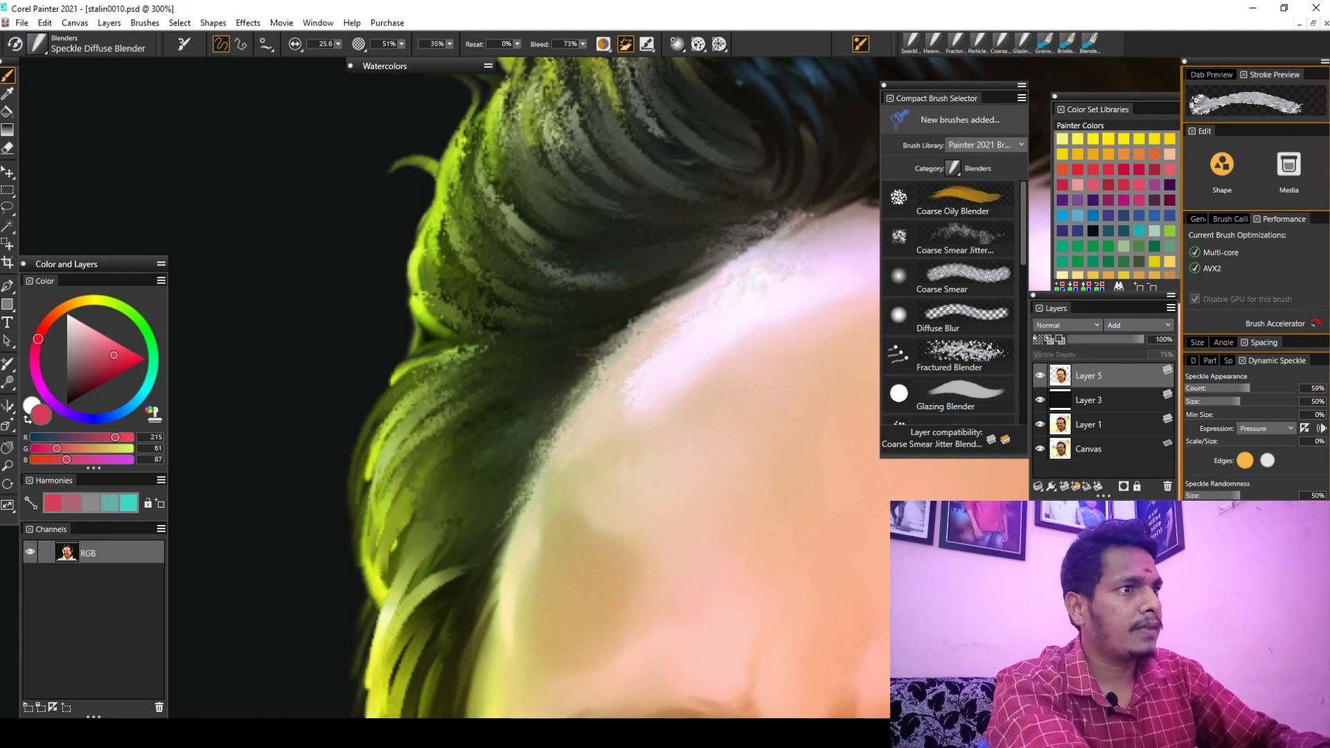
{"action": "left_click_drag", "start_coordinate": [611, 553], "coordinate": [554, 324]}
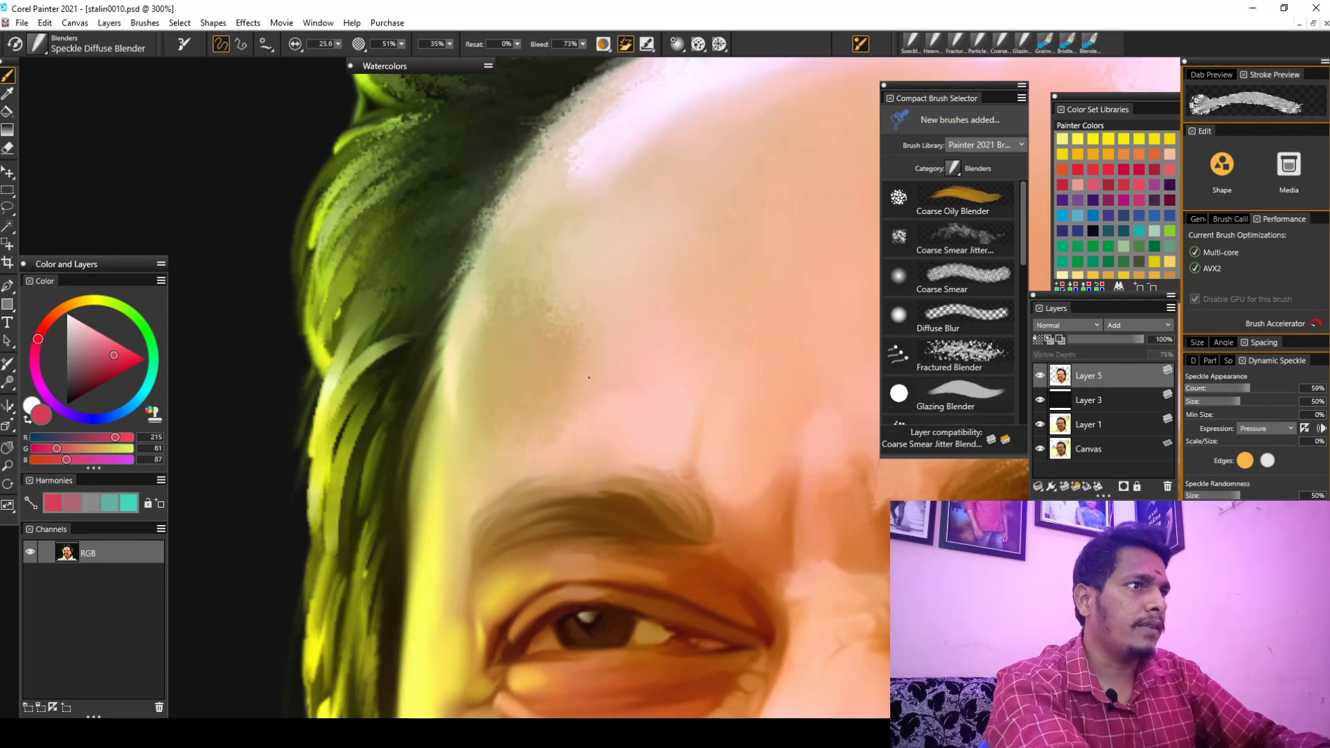
Make Layer 3 the active layer for working on the dark background around the portrait
{"action": "left_click", "coordinate": [37, 44]}
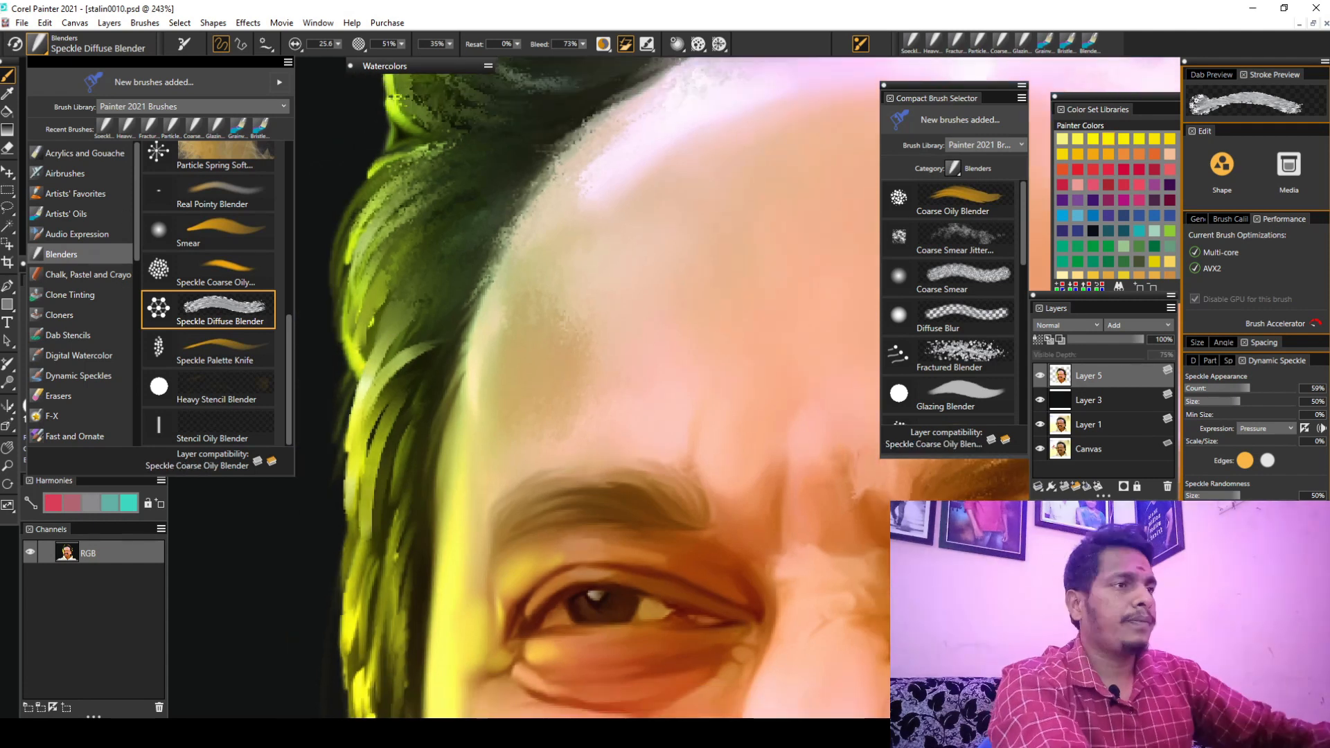
{"action": "scroll", "coordinate": [625, 364], "scroll_direction": "down", "scroll_amount": 9}
{"action": "left_click", "coordinate": [625, 365]}
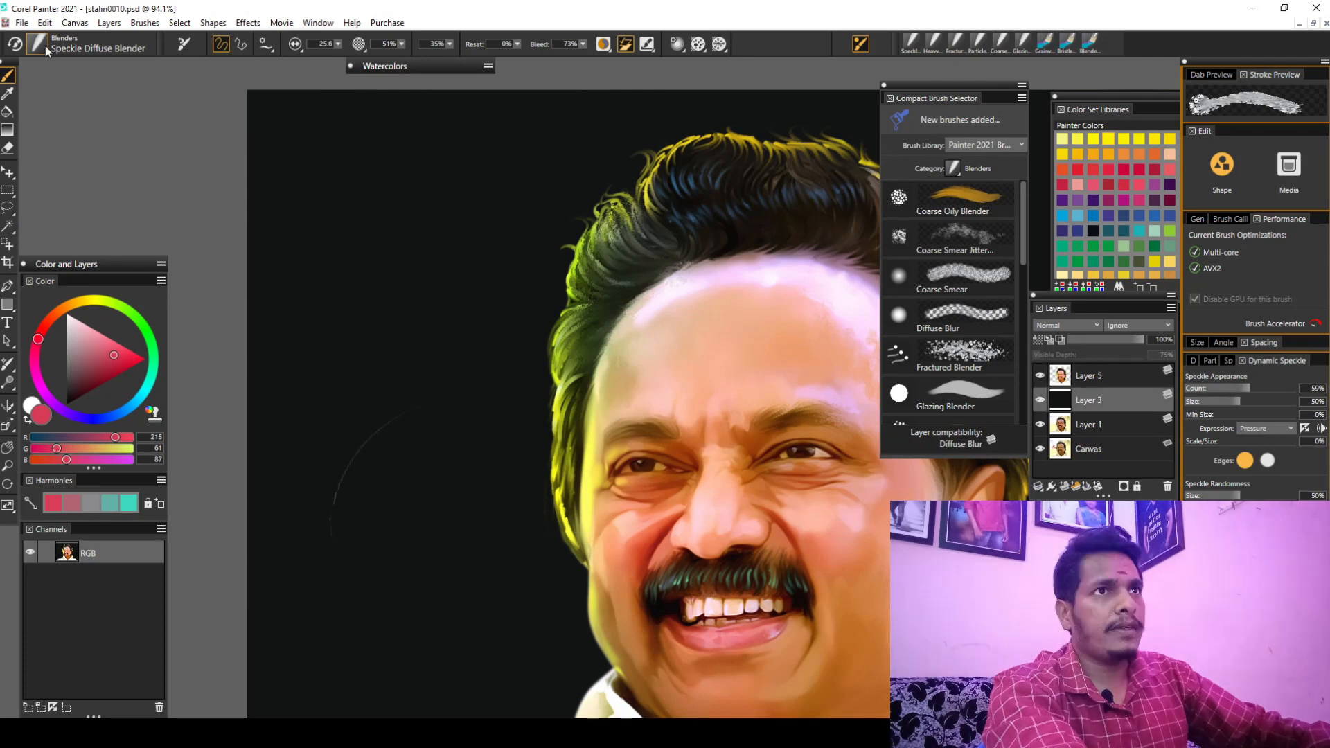
Browse the Watercolor, Texture Source Blending and Real Watercolor brush categories and look over the brush variants they contain
{"action": "left_click", "coordinate": [43, 47]}
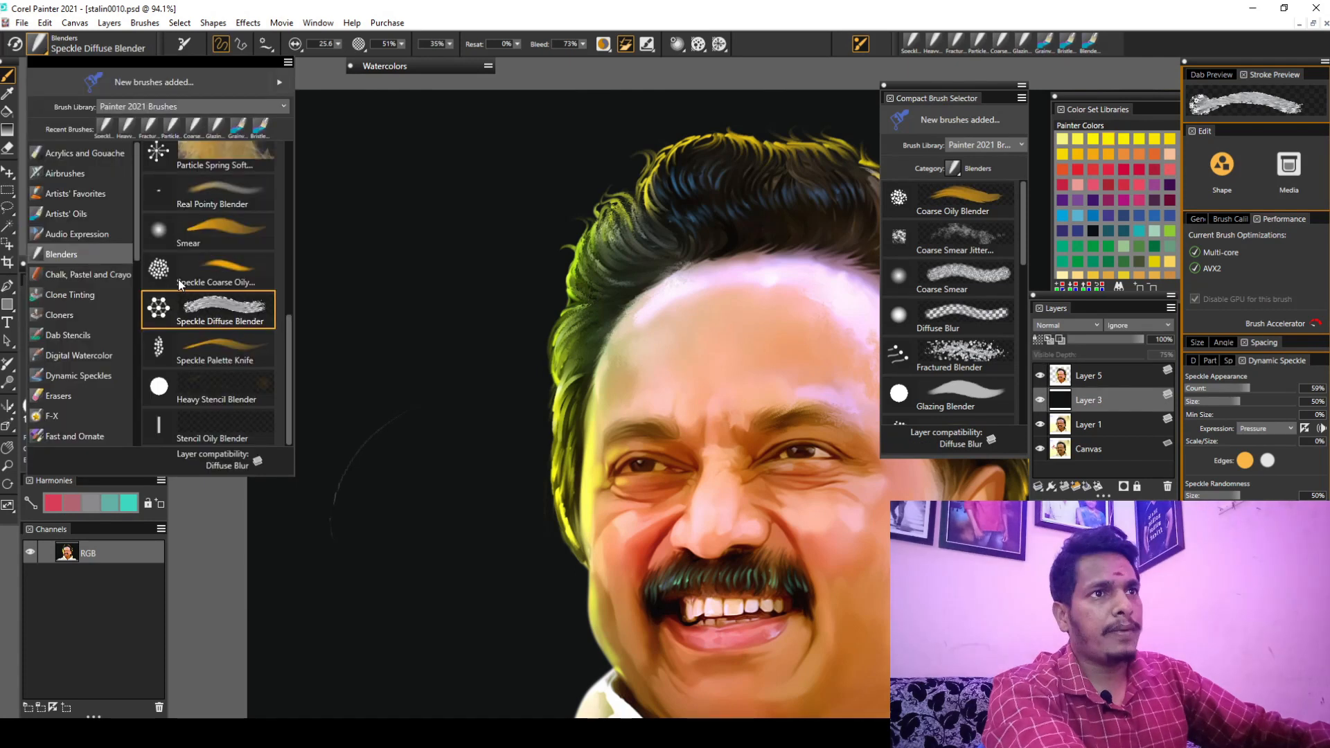
{"action": "scroll", "coordinate": [131, 368], "scroll_direction": "down", "scroll_amount": 8}
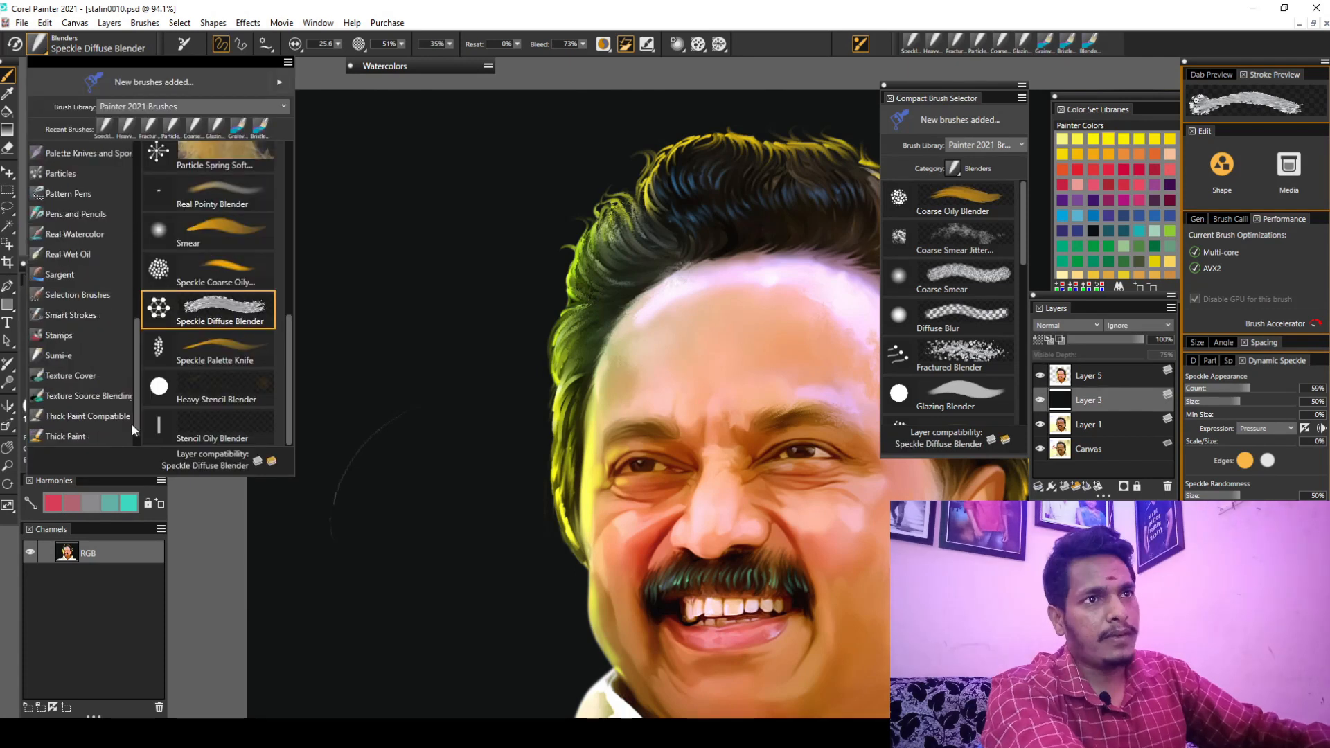
{"action": "scroll", "coordinate": [131, 422], "scroll_direction": "down", "scroll_amount": 1}
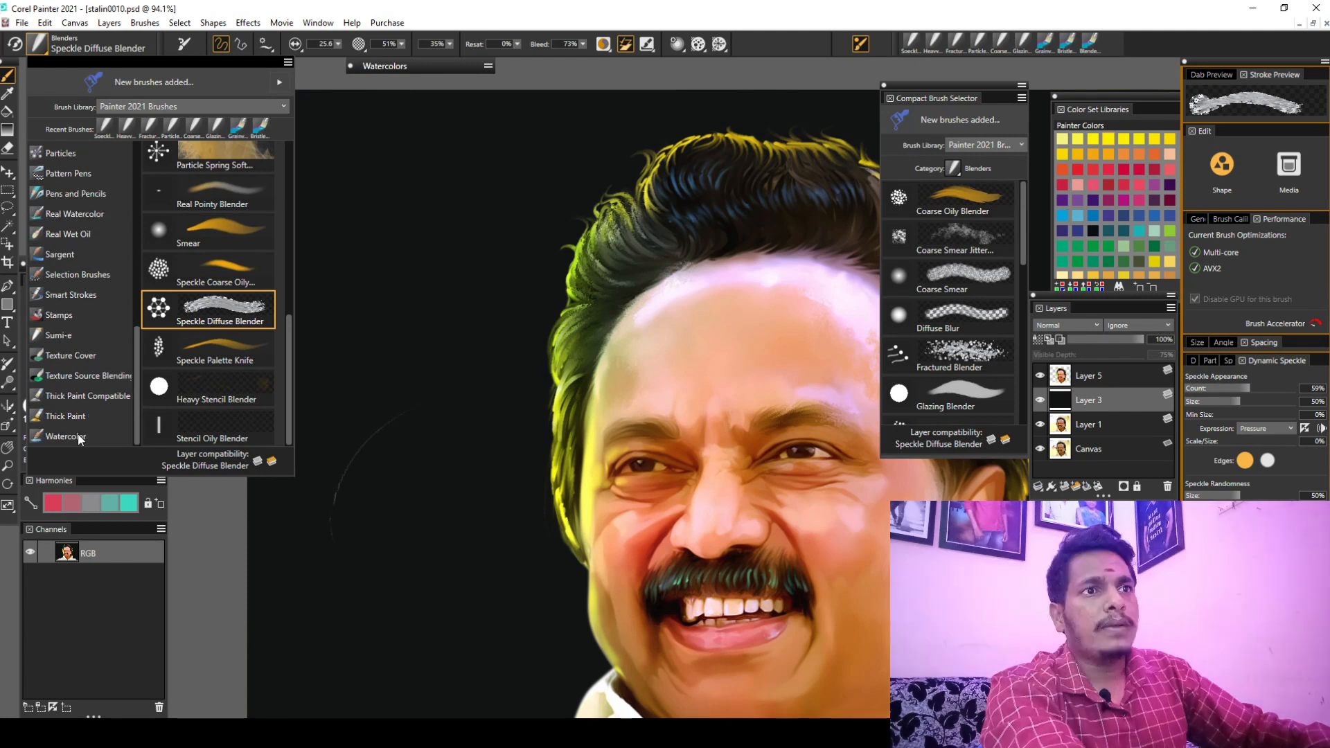
{"action": "left_click", "coordinate": [79, 437]}
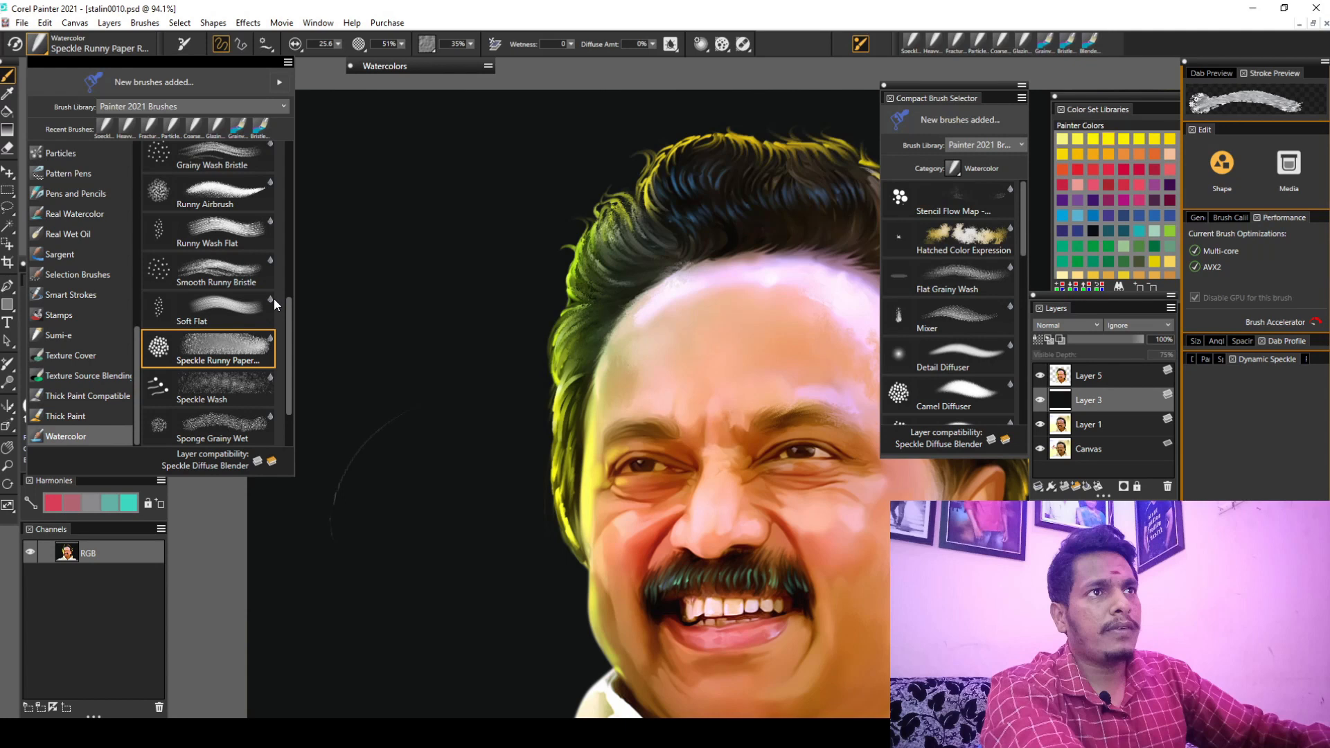
{"action": "left_click", "coordinate": [273, 298]}
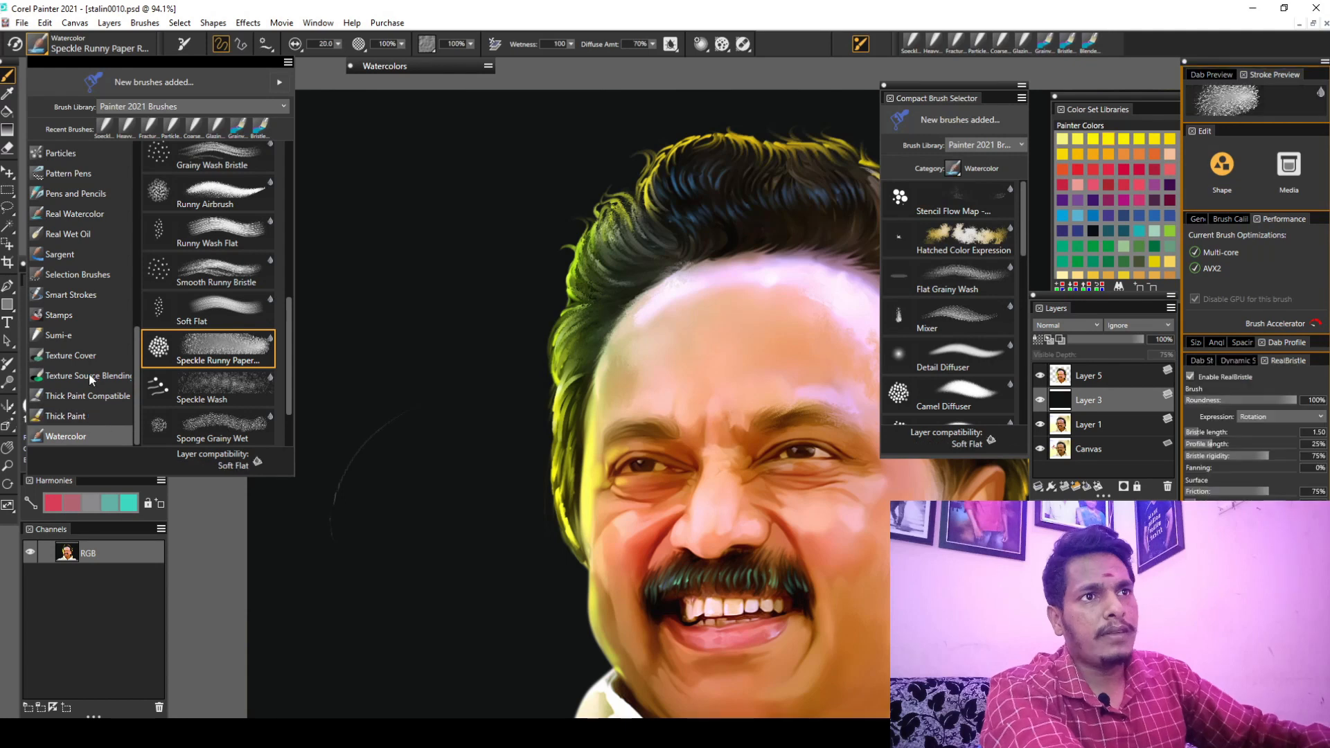
{"action": "left_click", "coordinate": [88, 372]}
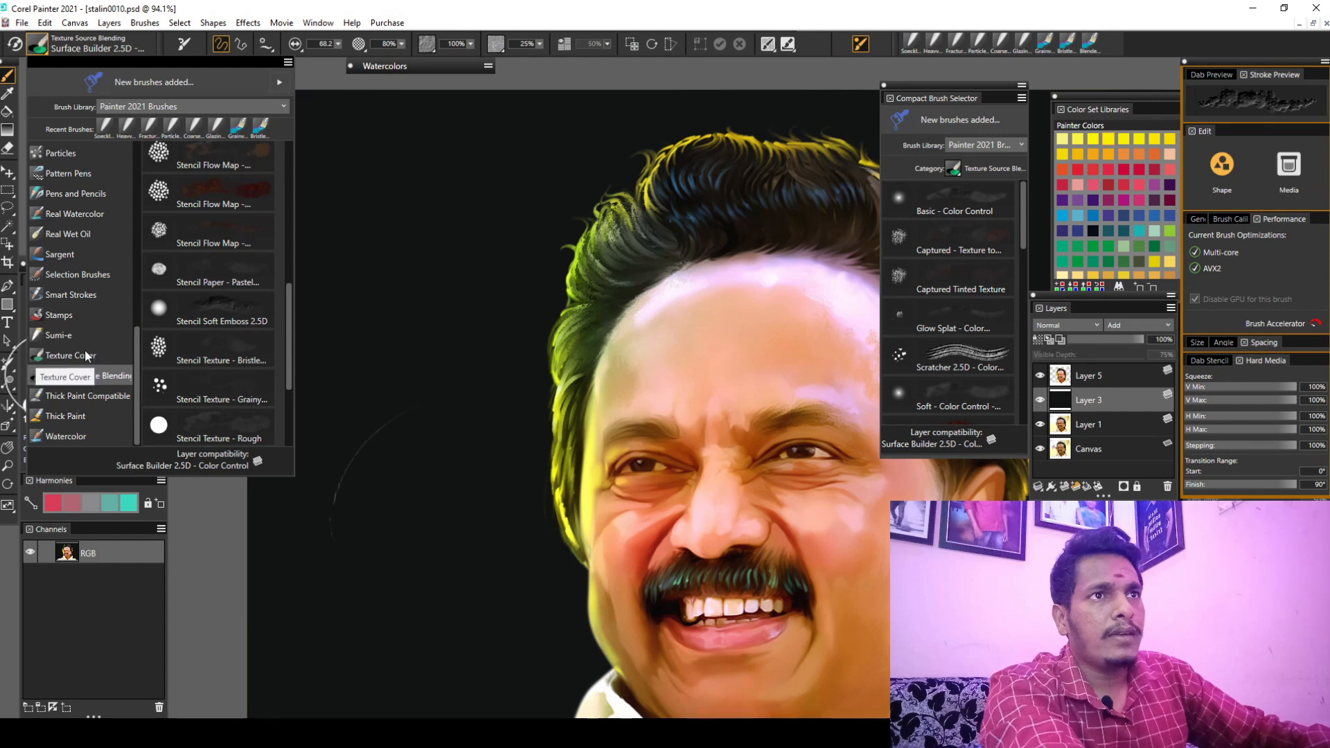
{"action": "scroll", "coordinate": [87, 356], "scroll_direction": "up", "scroll_amount": 2}
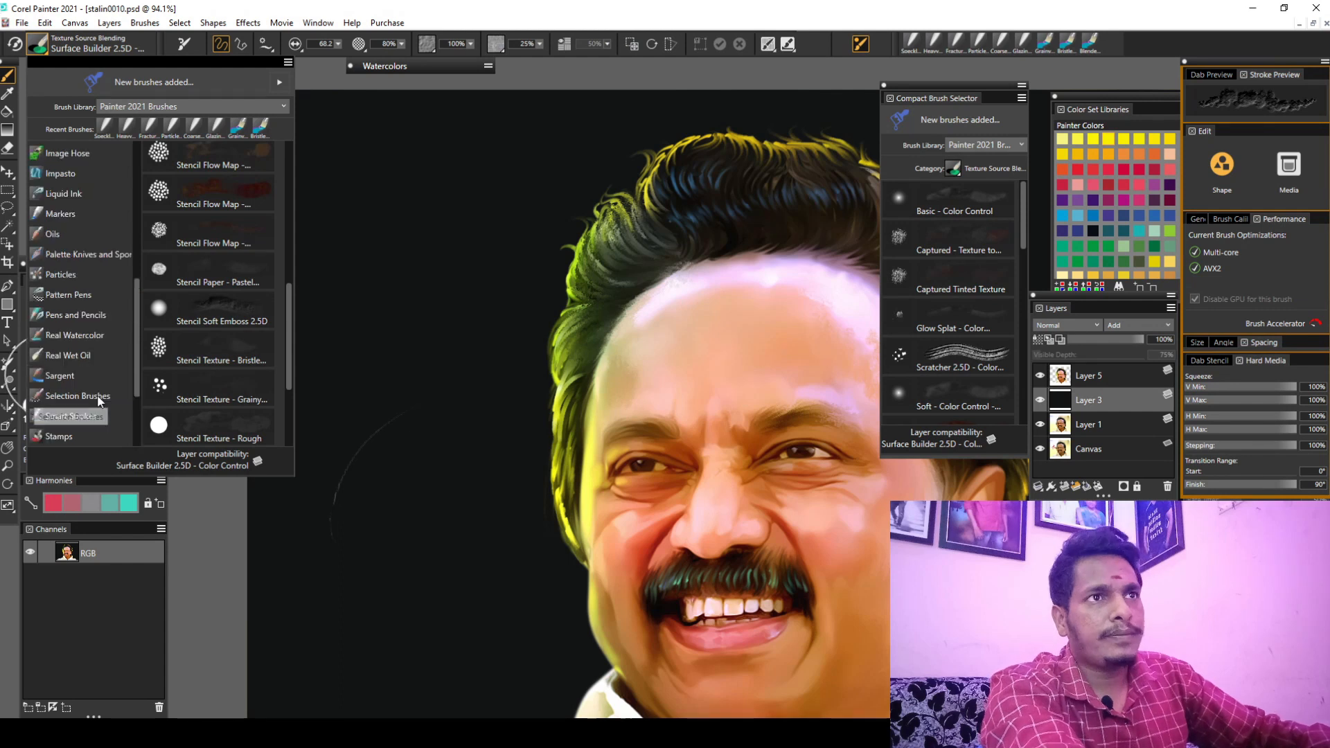
{"action": "left_click", "coordinate": [76, 336]}
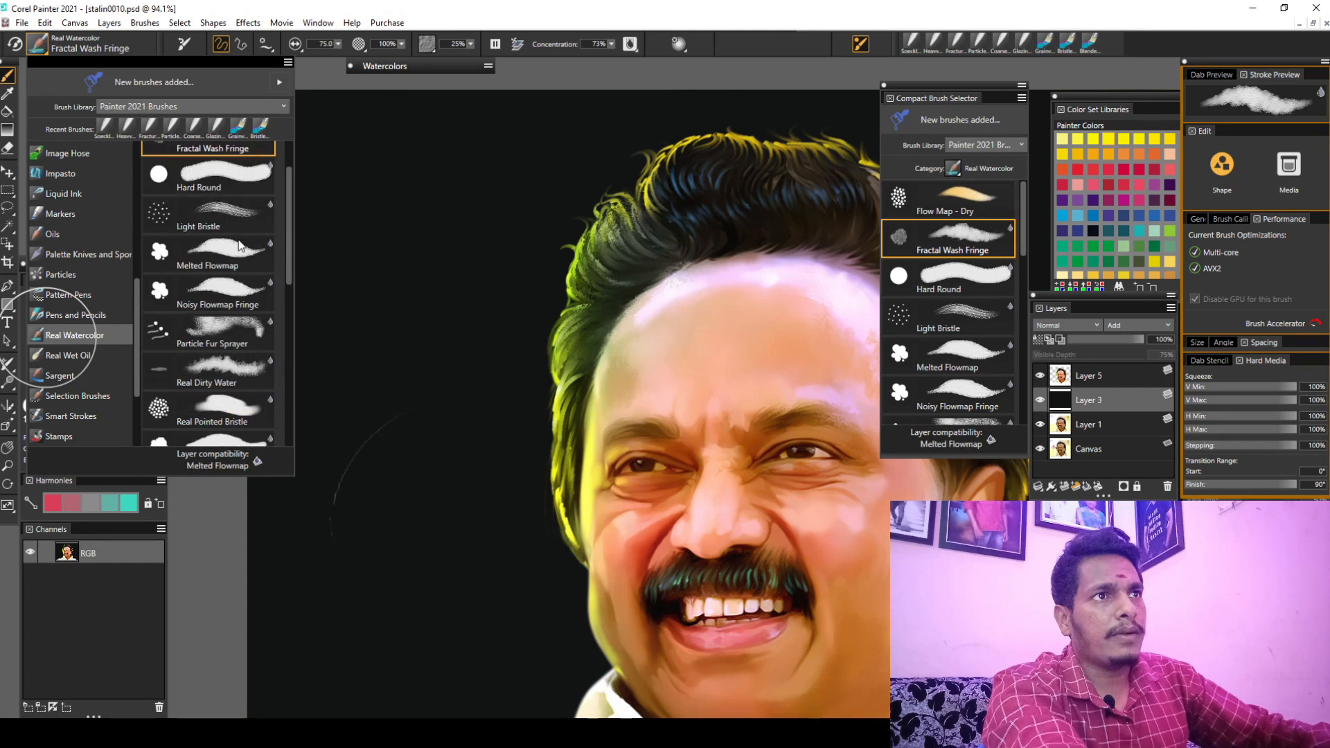
{"action": "scroll", "coordinate": [76, 298], "scroll_direction": "down", "scroll_amount": 2}
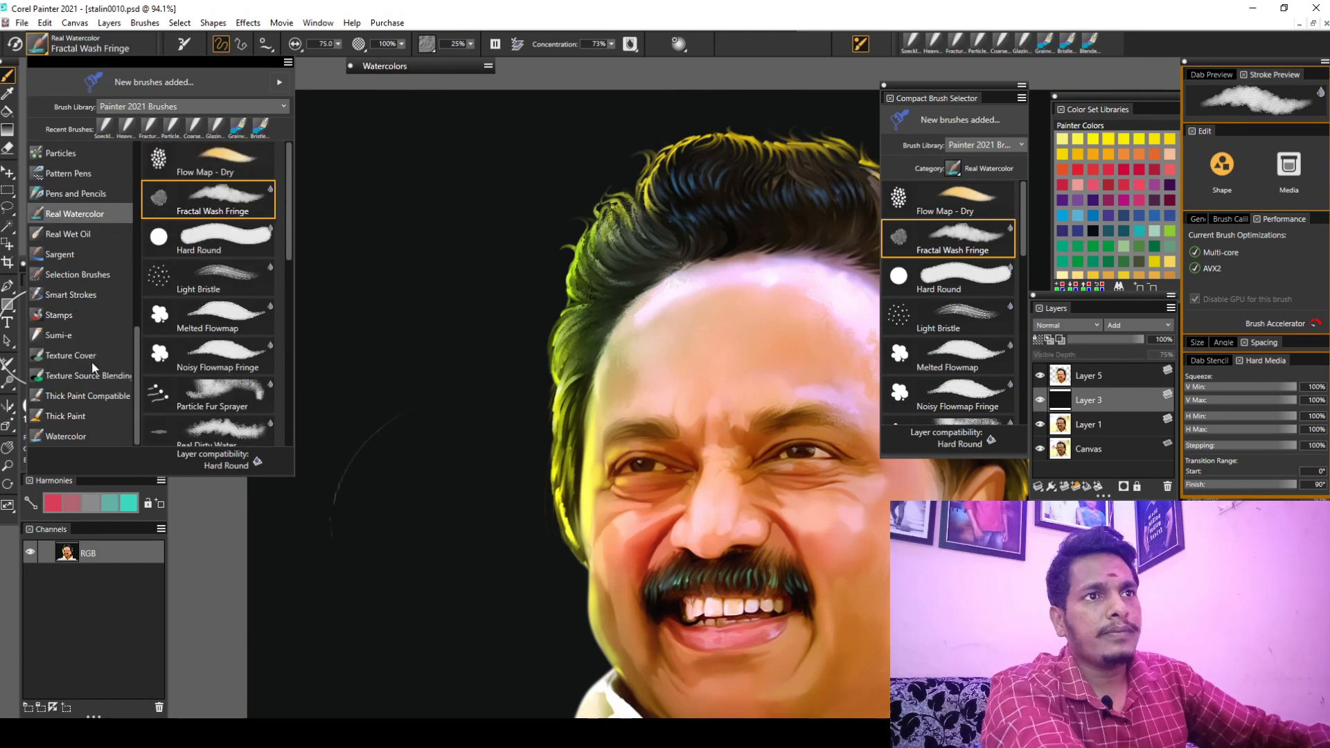
Look into the Thick Paint category and choose the Etch brush from Thick Paint Compatible
{"action": "left_click", "coordinate": [79, 415]}
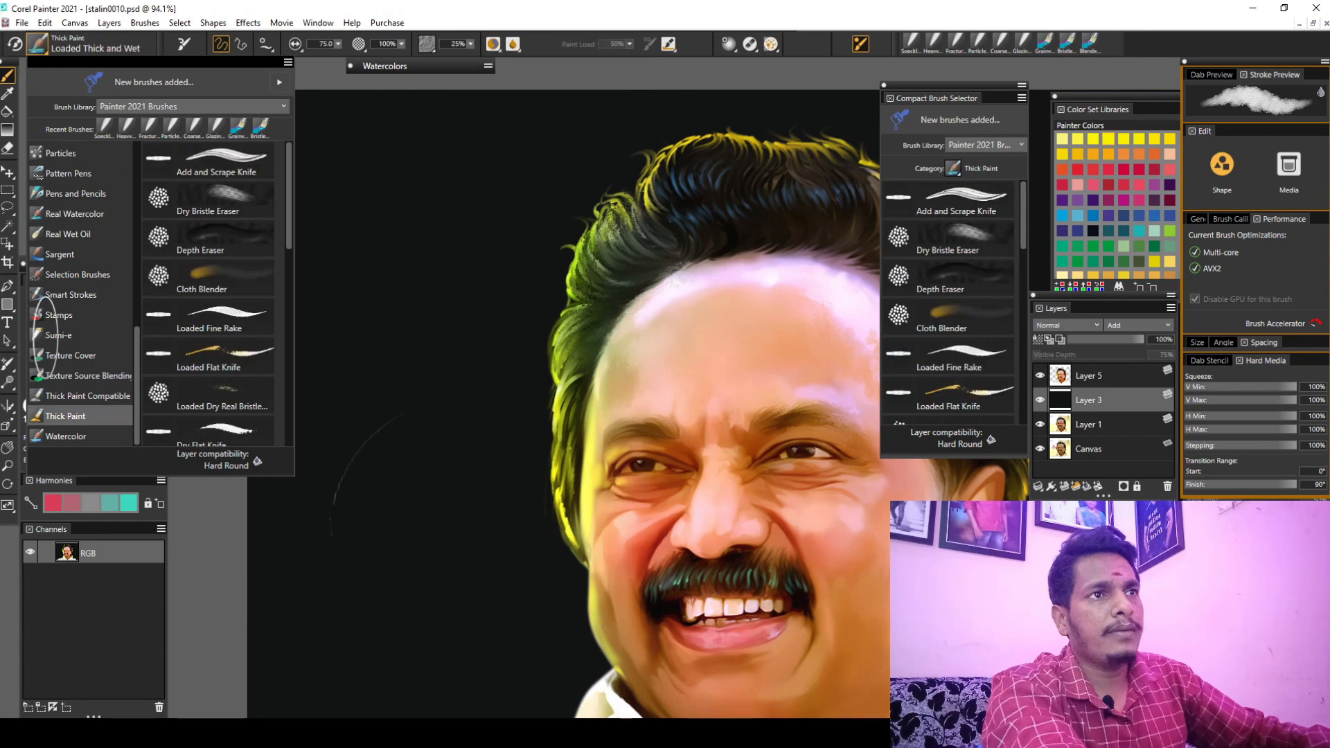
{"action": "left_click", "coordinate": [83, 395]}
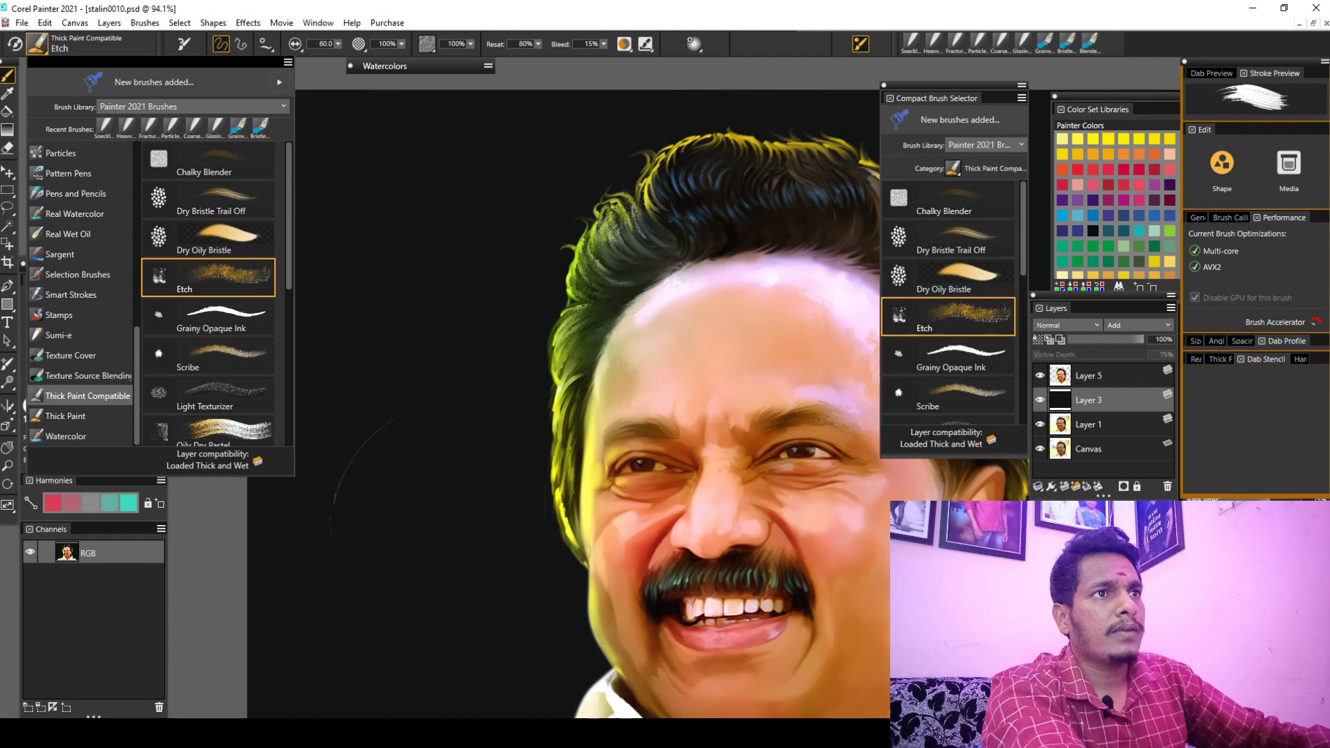
{"action": "left_click", "coordinate": [219, 282]}
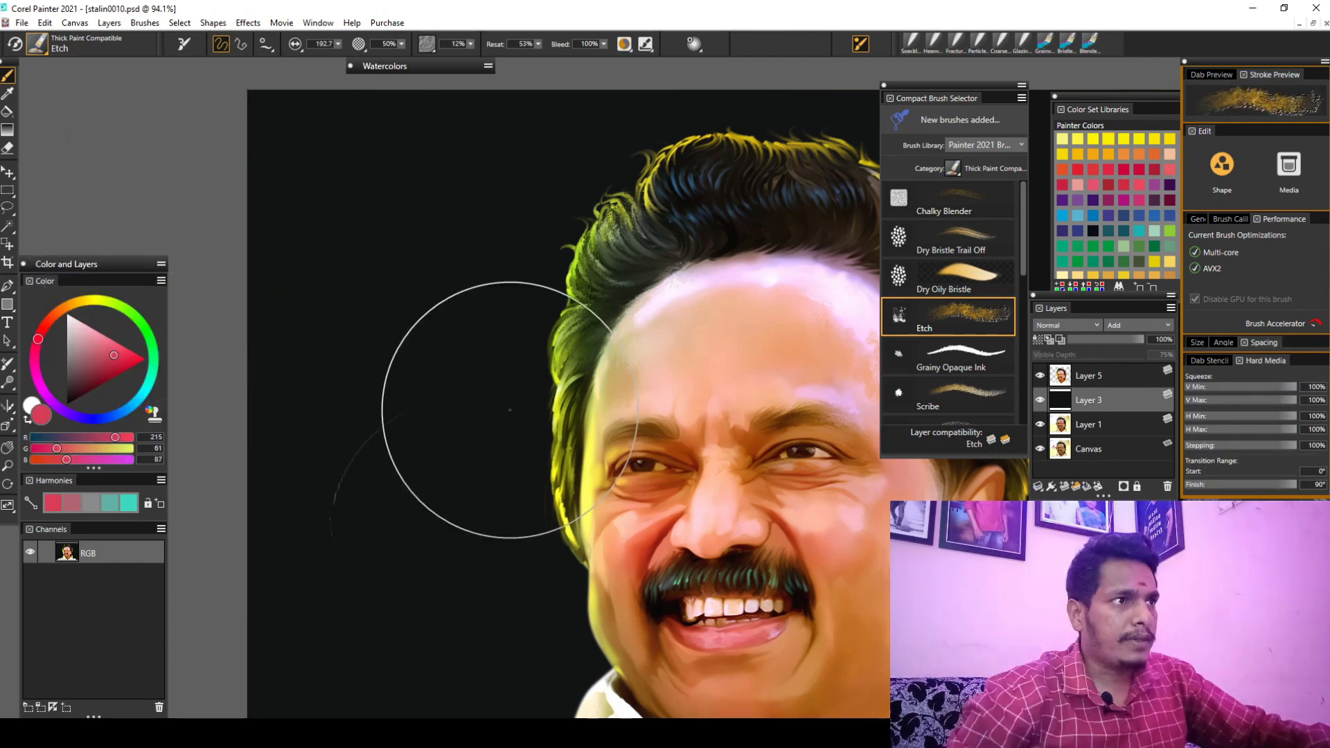
Paint cloudy pinkish-red Etch texture onto the dark background beside the face, down towards the shoulder
{"action": "scroll", "coordinate": [460, 401], "scroll_direction": "down", "scroll_amount": 3}
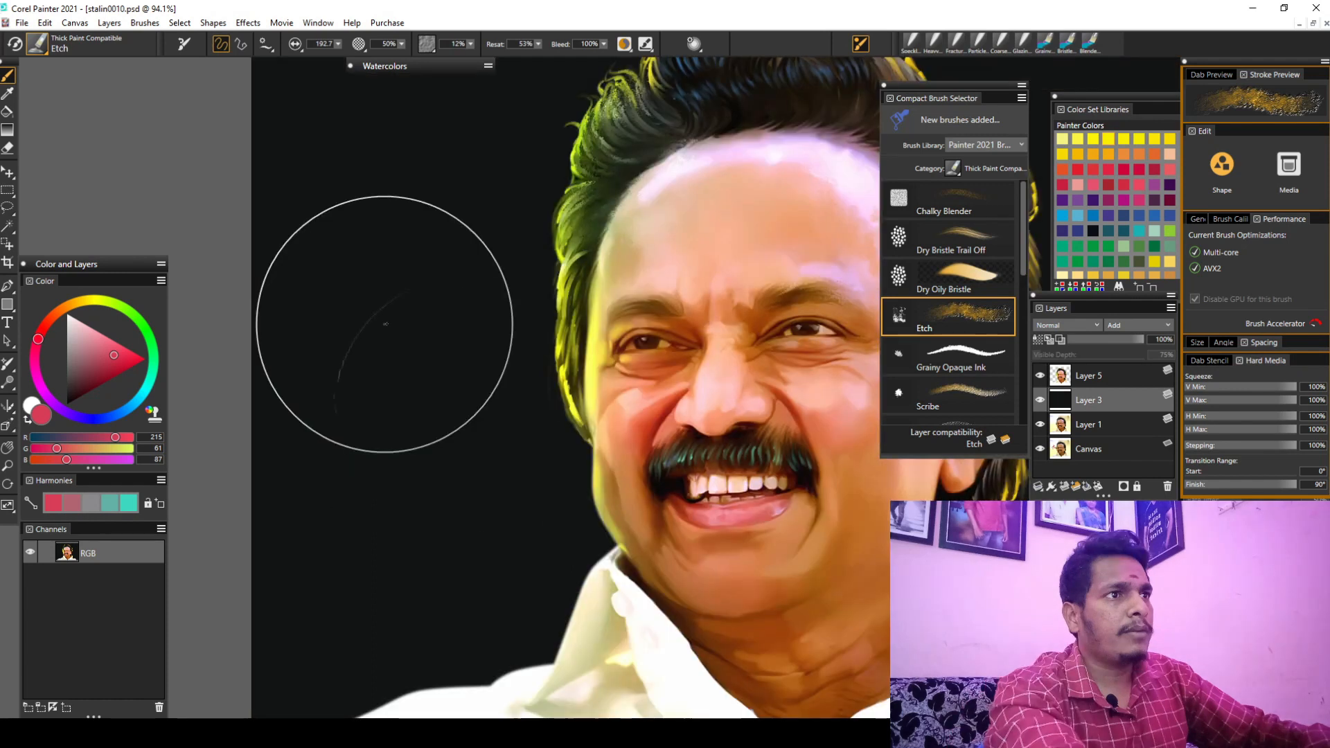
{"action": "left_click_drag", "start_coordinate": [385, 320], "coordinate": [403, 330]}
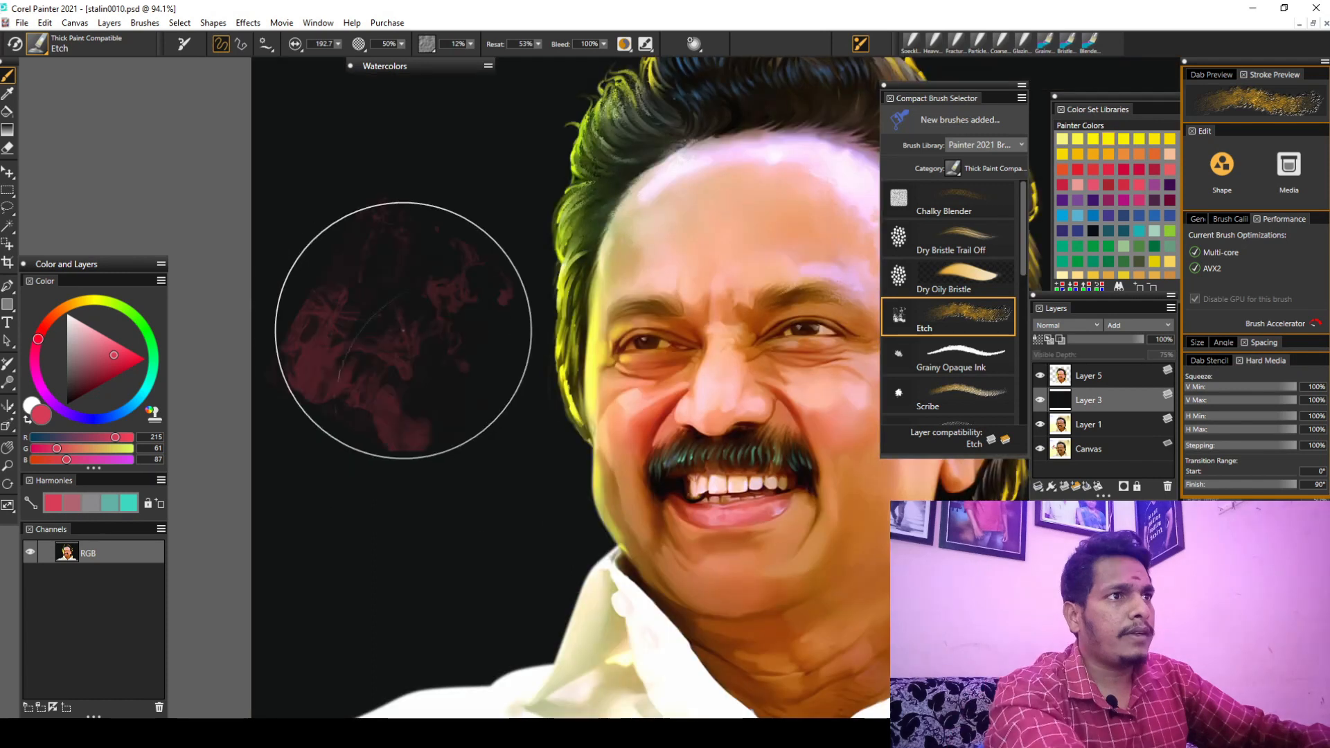
{"action": "mouse_move", "coordinate": [403, 331]}
{"action": "left_mouse_down"}
{"action": "mouse_move", "coordinate": [365, 420]}
{"action": "mouse_move", "coordinate": [398, 512]}
{"action": "left_mouse_up"}
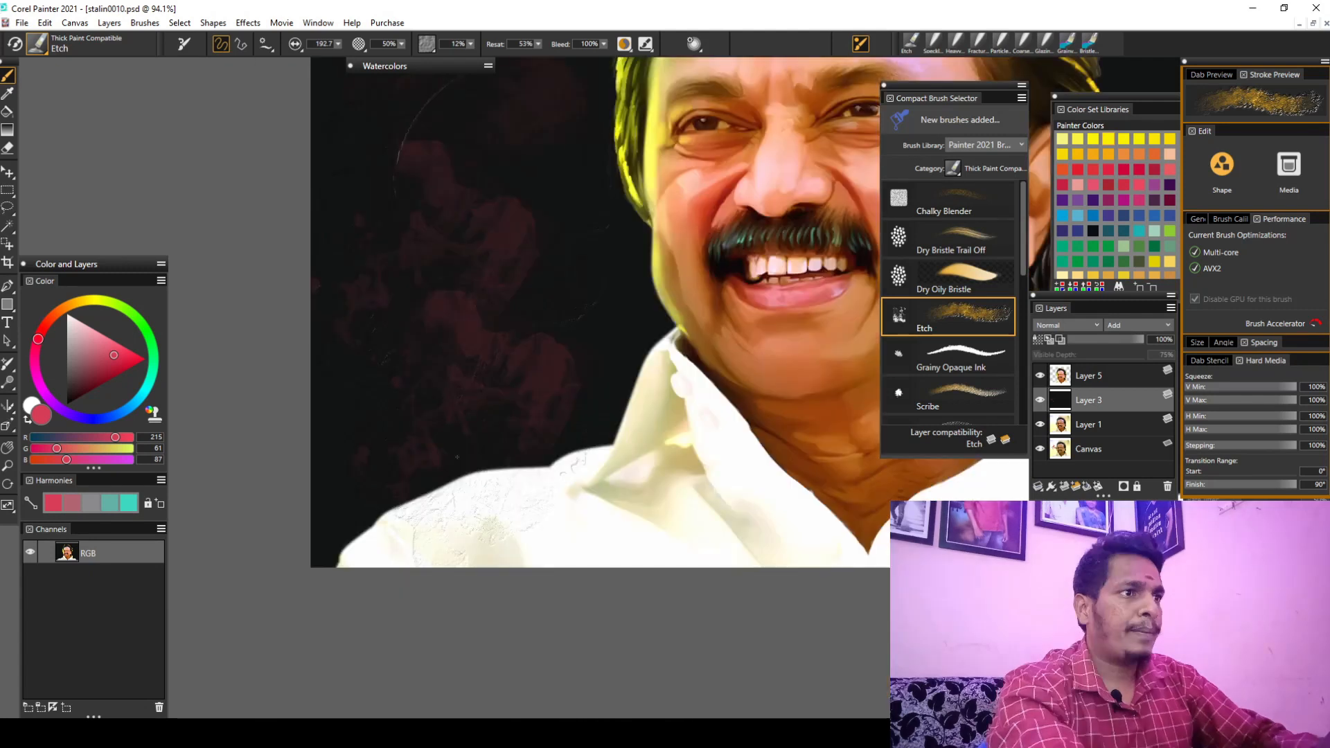
Stroke Etch across the white shirt from shoulder to collar and examine the fabric texture around the neck up close
{"action": "mouse_move", "coordinate": [457, 456]}
{"action": "left_mouse_down"}
{"action": "mouse_move", "coordinate": [554, 534]}
{"action": "mouse_move", "coordinate": [594, 490]}
{"action": "left_mouse_up"}
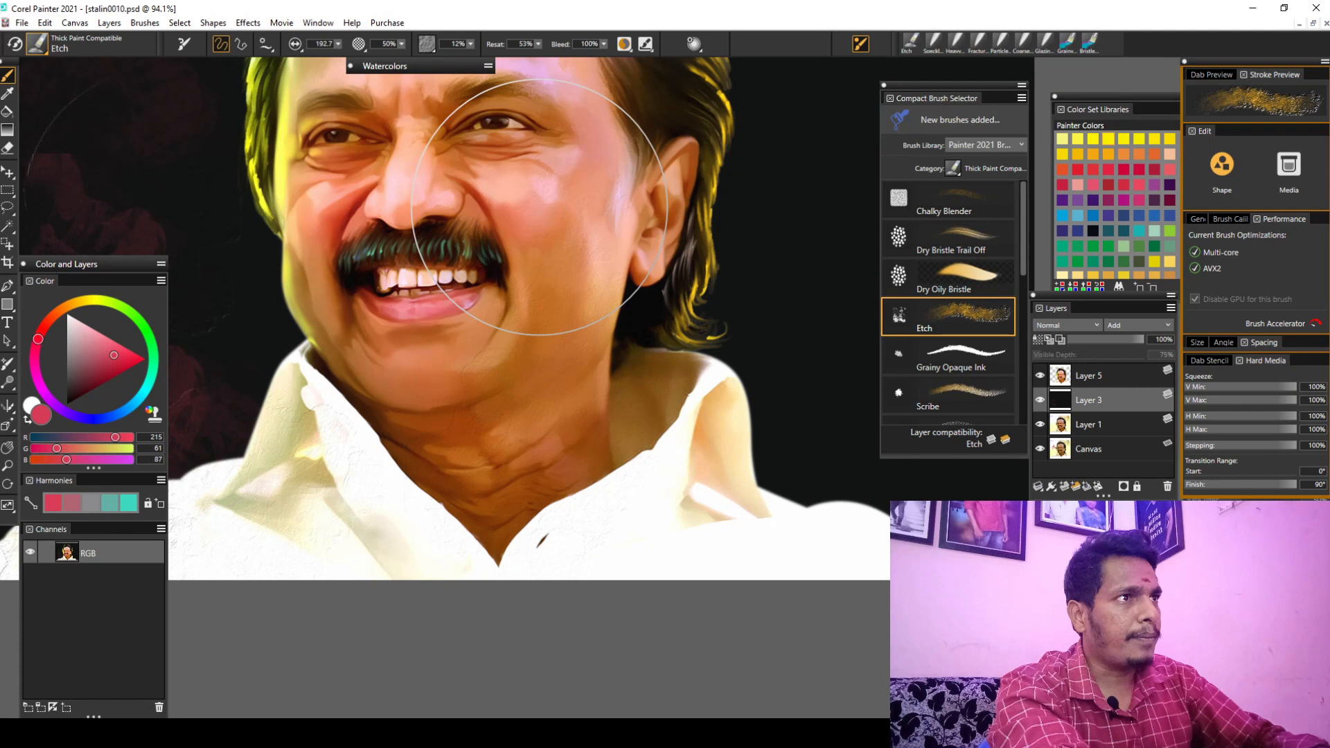
{"action": "key", "text": "ctrl+plus"}
{"action": "key", "text": "ctrl+plus"}
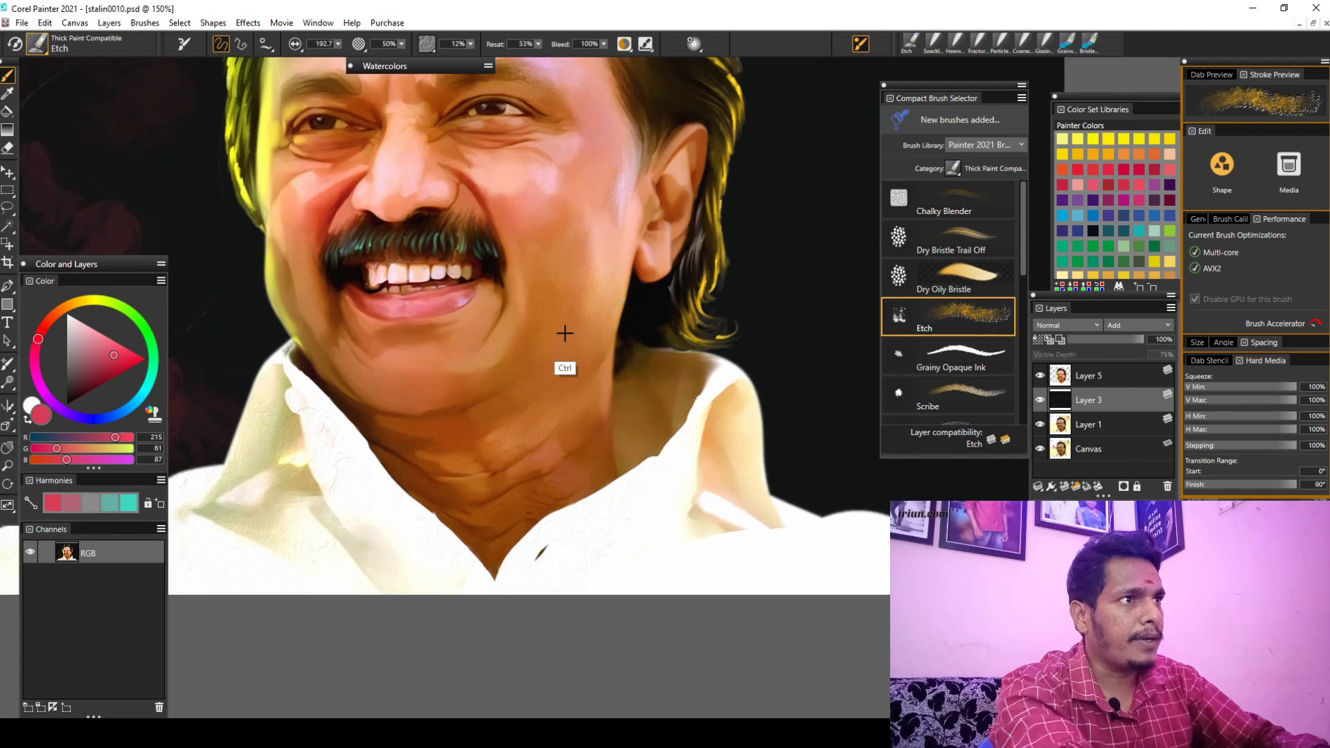
{"action": "key", "text": "ctrl+plus"}
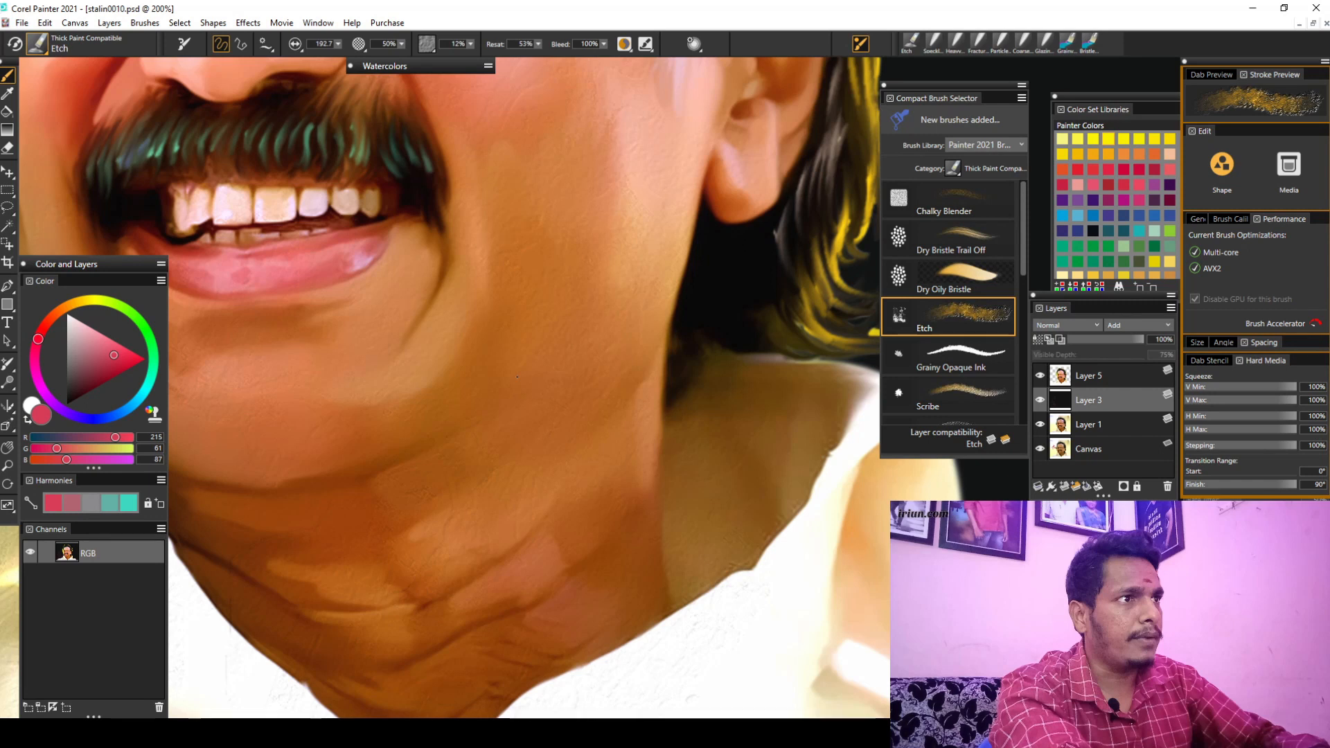
{"action": "key", "text": "ctrl+minus"}
{"action": "key", "text": "ctrl+minus"}
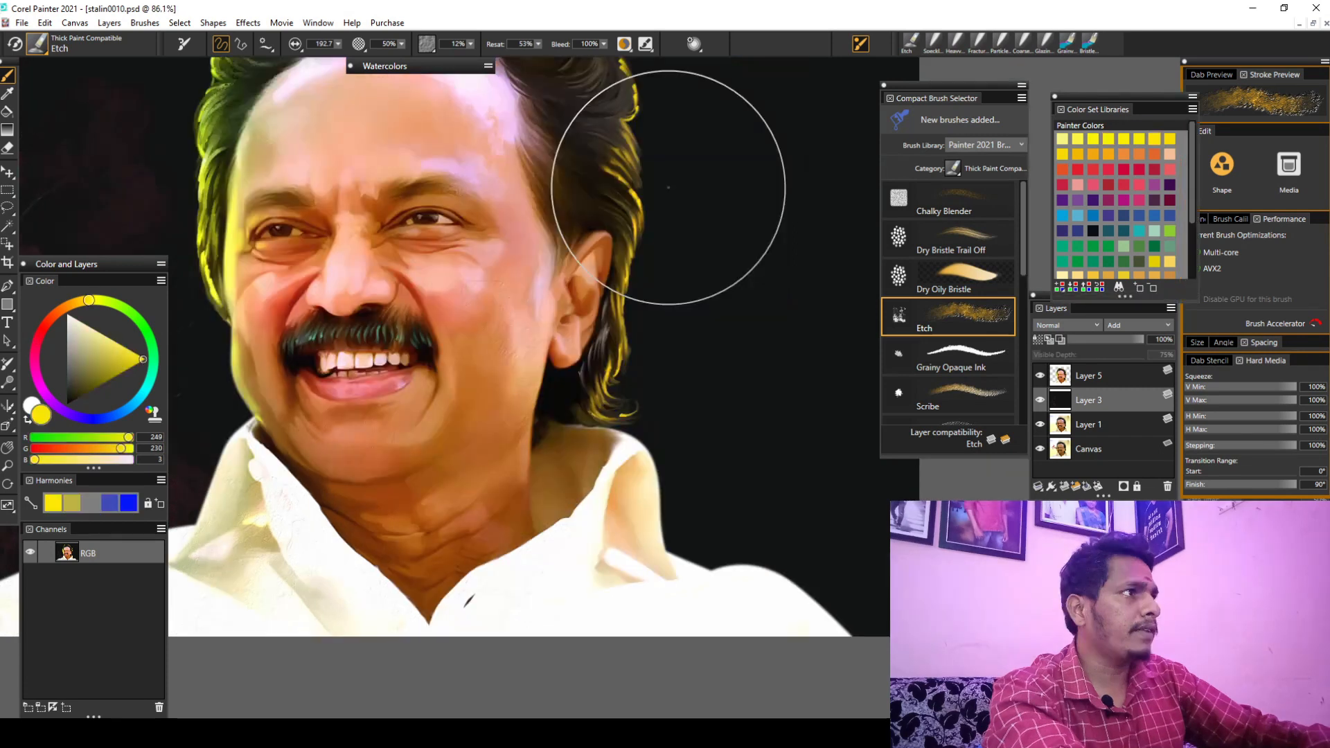
Paint yellow (249, 230, 3) Etch texture on the background beside the ear and in the upper corner on the opposite side
{"action": "scroll", "coordinate": [668, 187], "scroll_direction": "down", "scroll_amount": 2}
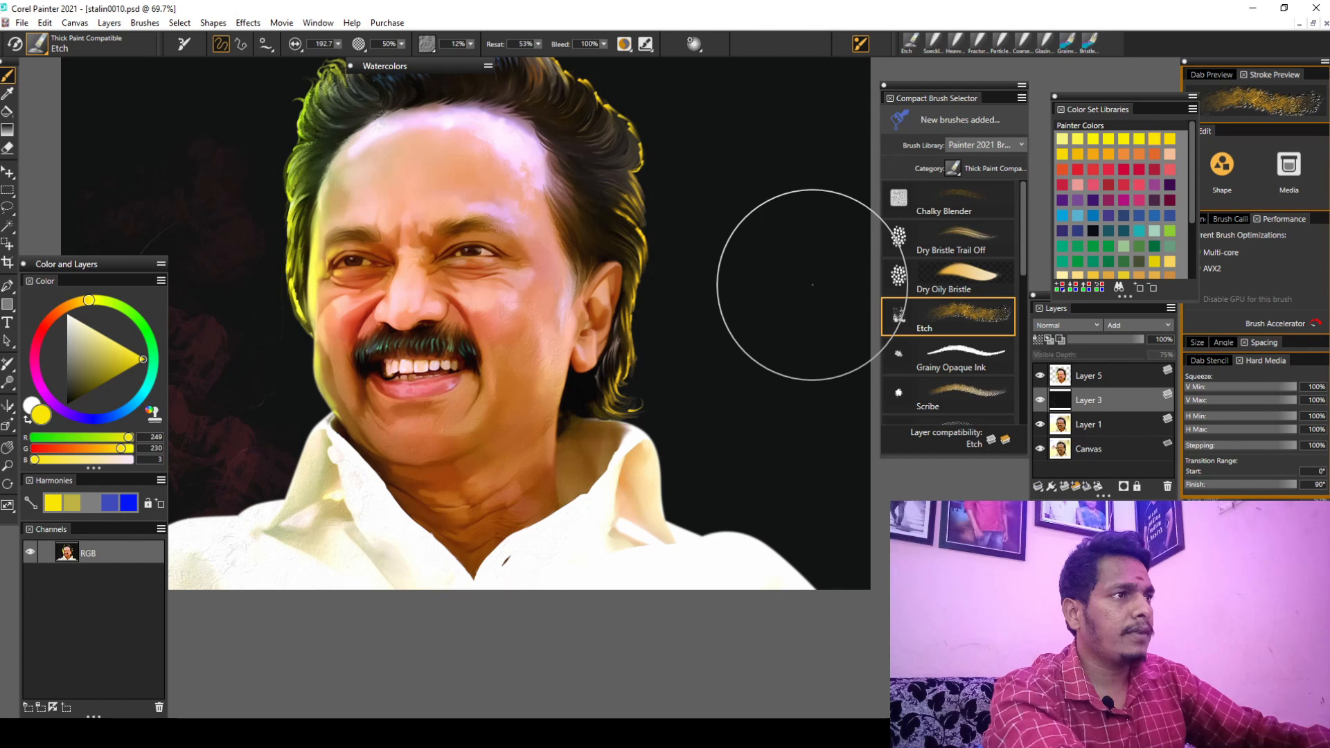
{"action": "mouse_move", "coordinate": [813, 284]}
{"action": "left_mouse_down"}
{"action": "mouse_move", "coordinate": [749, 220]}
{"action": "mouse_move", "coordinate": [815, 412]}
{"action": "left_mouse_up"}
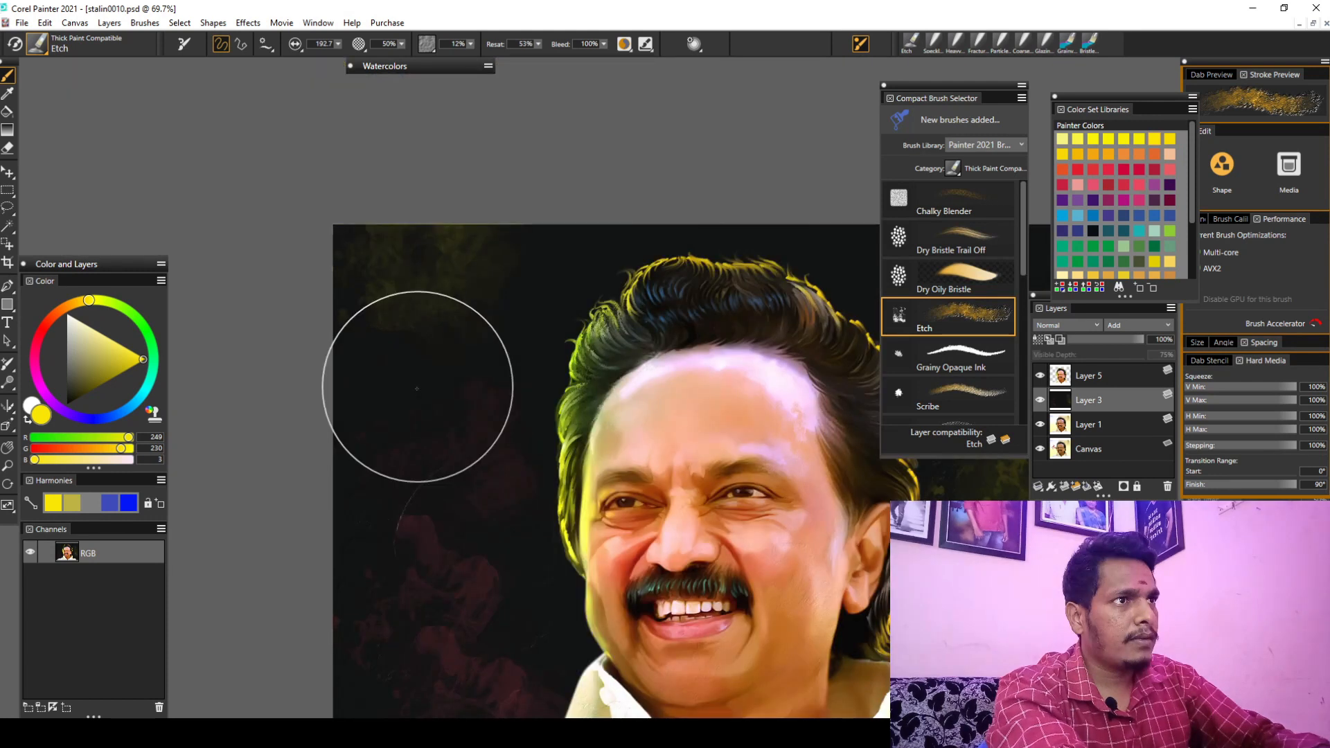
{"action": "left_click_drag", "start_coordinate": [417, 388], "coordinate": [435, 303]}
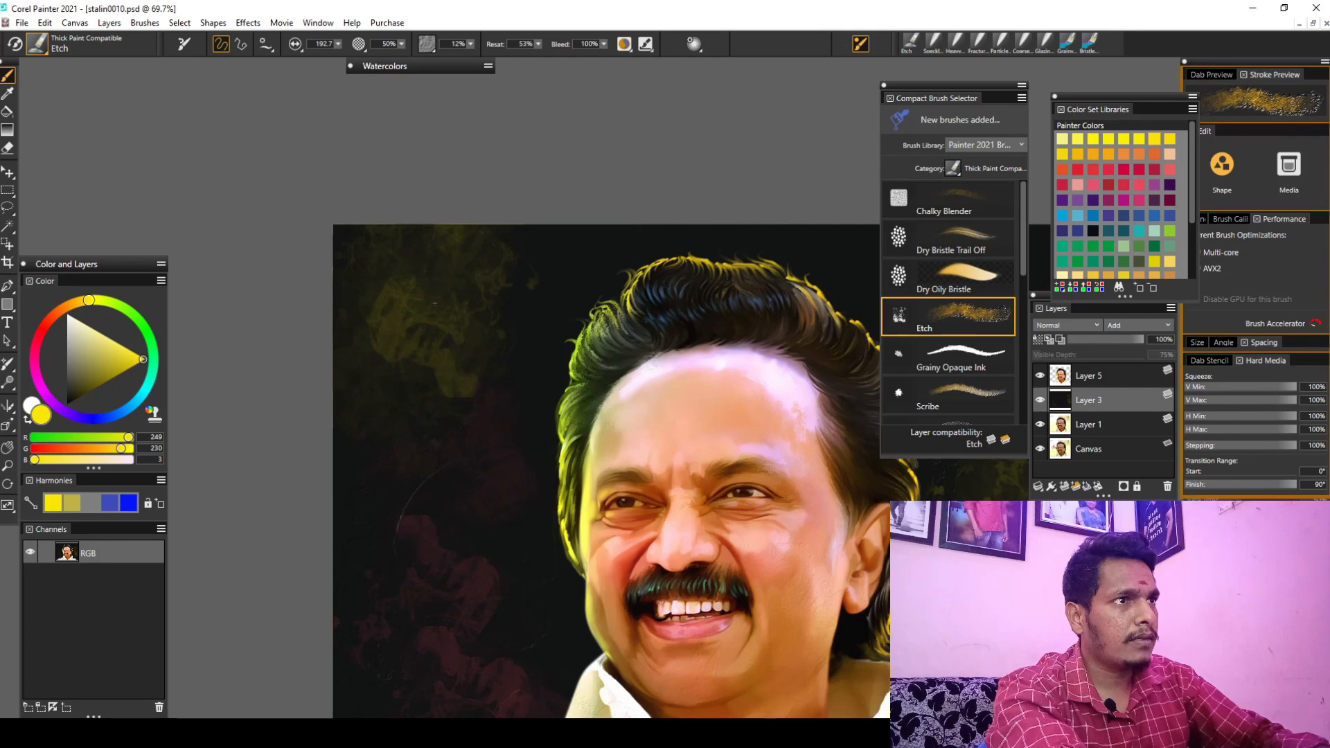
Pick red (225, 30, 46) and paint Etch texture over the yellow corner and across the background above the hair
{"action": "left_click", "coordinate": [1078, 168]}
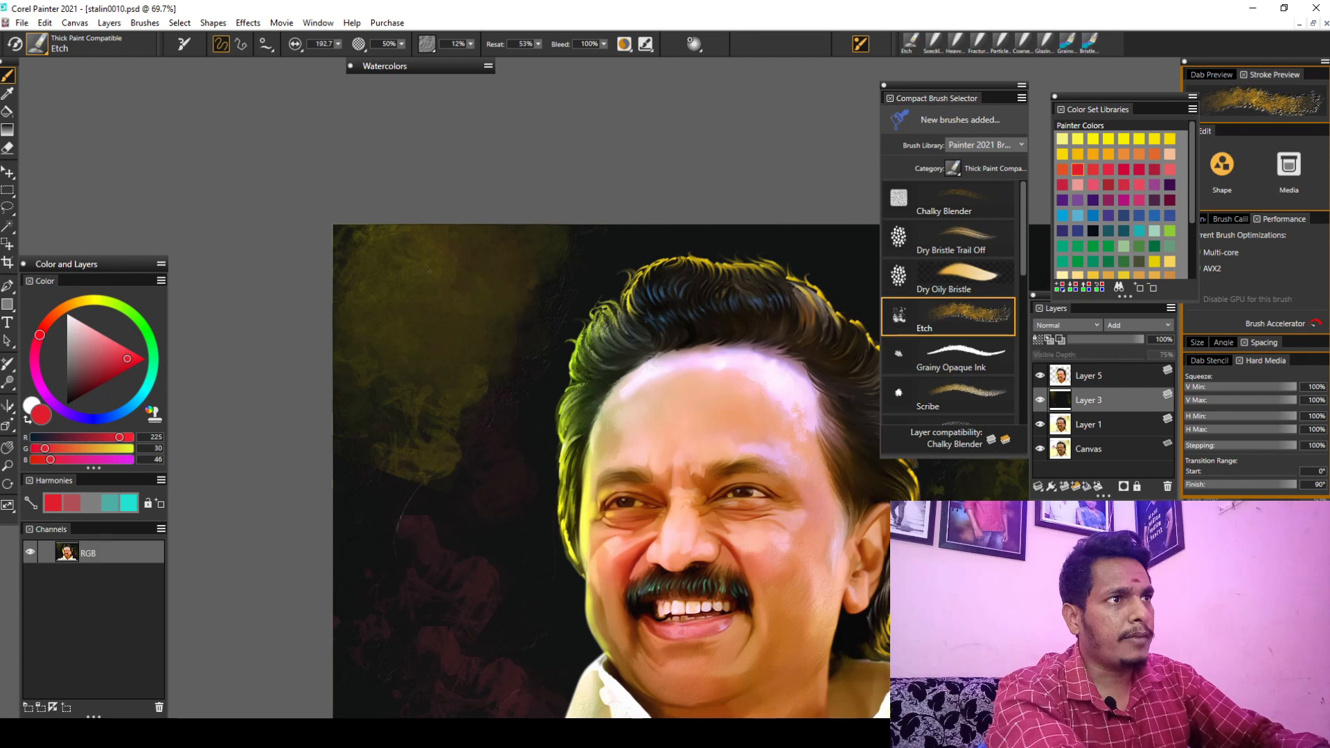
{"action": "mouse_move", "coordinate": [429, 271]}
{"action": "left_mouse_down"}
{"action": "mouse_move", "coordinate": [433, 486]}
{"action": "mouse_move", "coordinate": [623, 209]}
{"action": "left_mouse_up"}
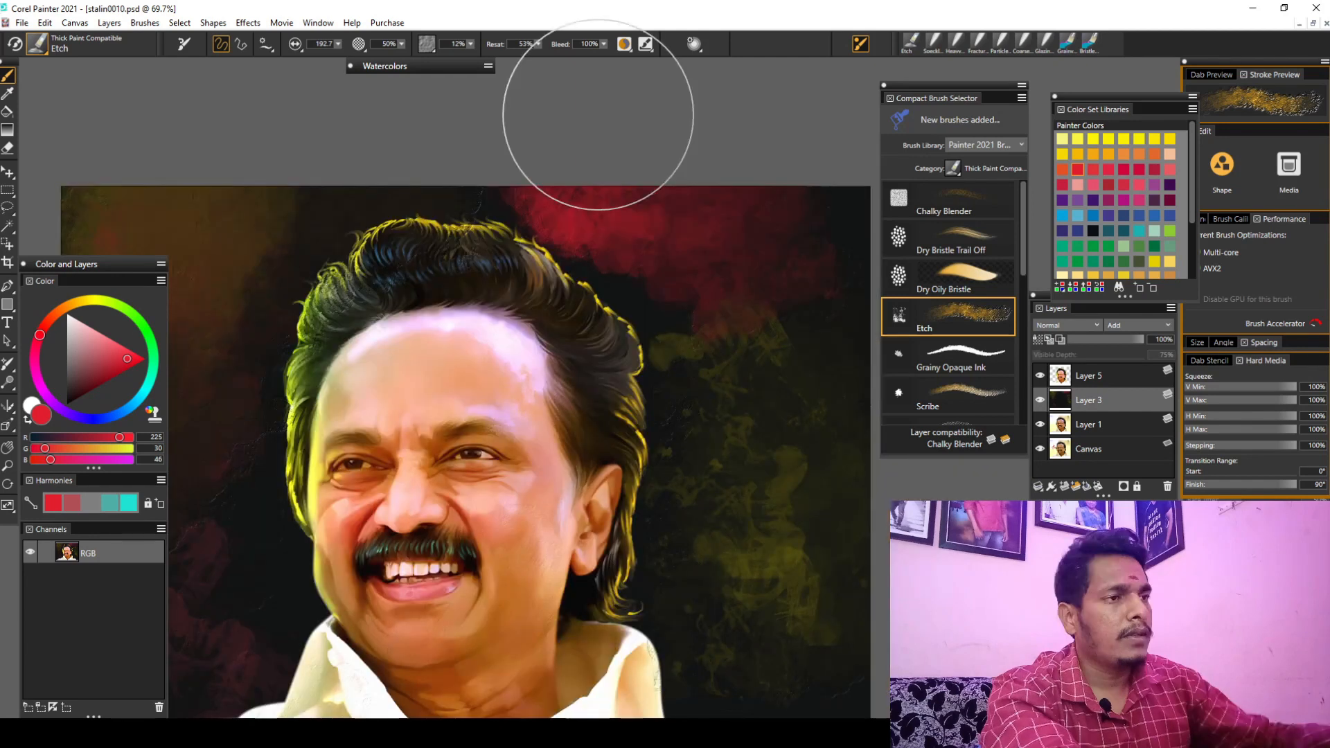
Choose the Oily Dry Pastel brush from the Thick Paint Compatible category
{"action": "scroll", "coordinate": [586, 139], "scroll_direction": "down", "scroll_amount": 4}
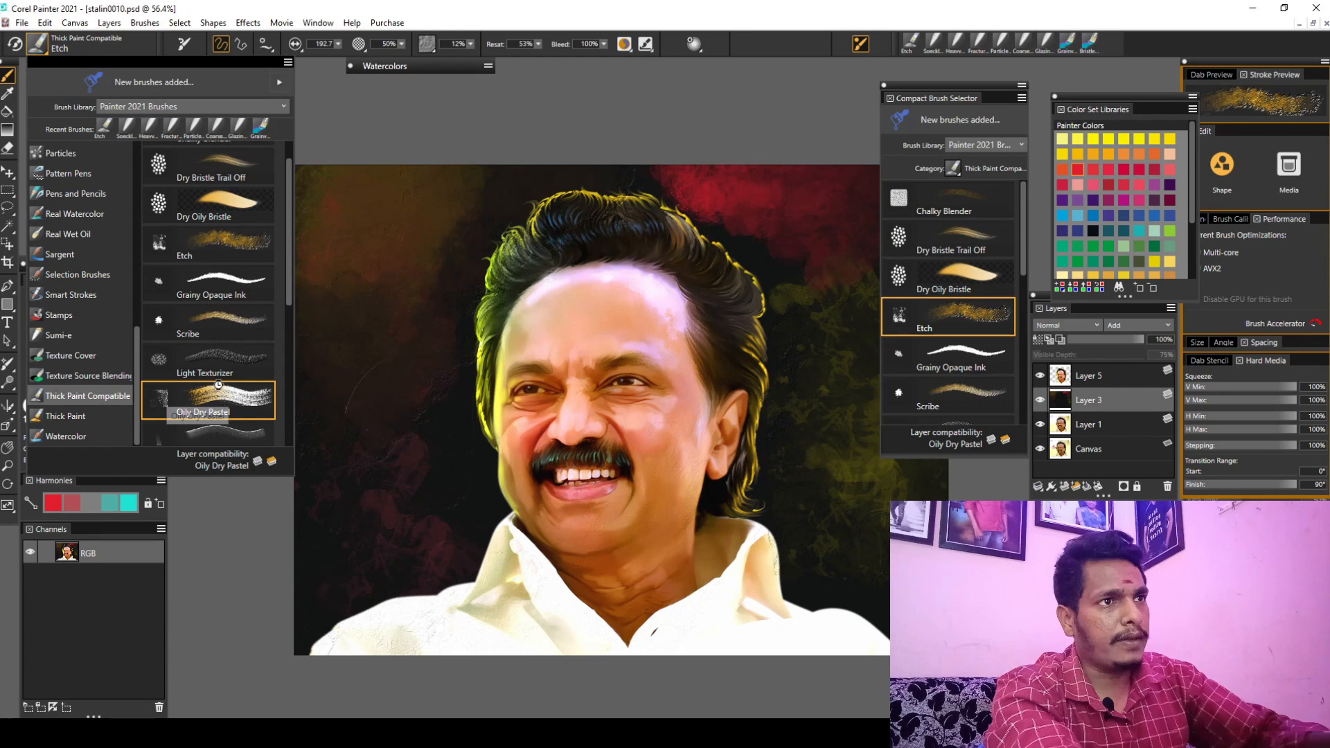
{"action": "left_click", "coordinate": [218, 395]}
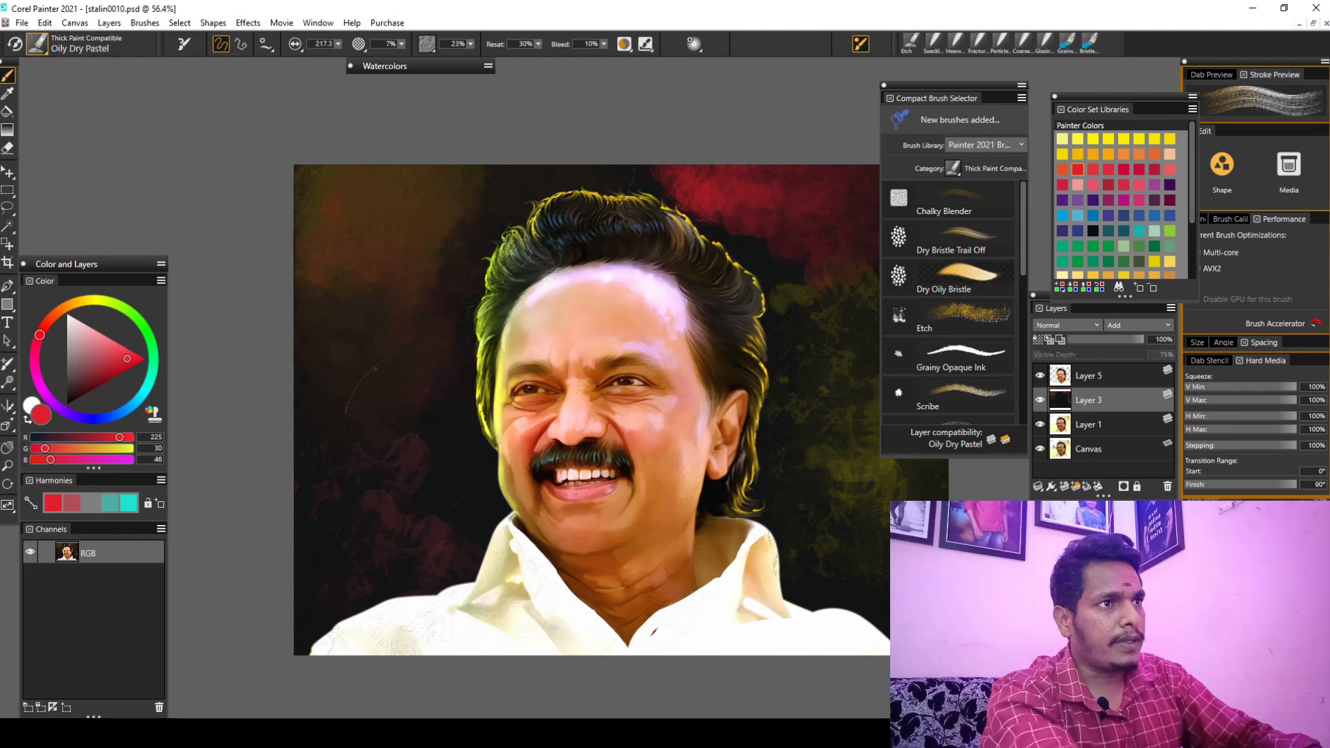